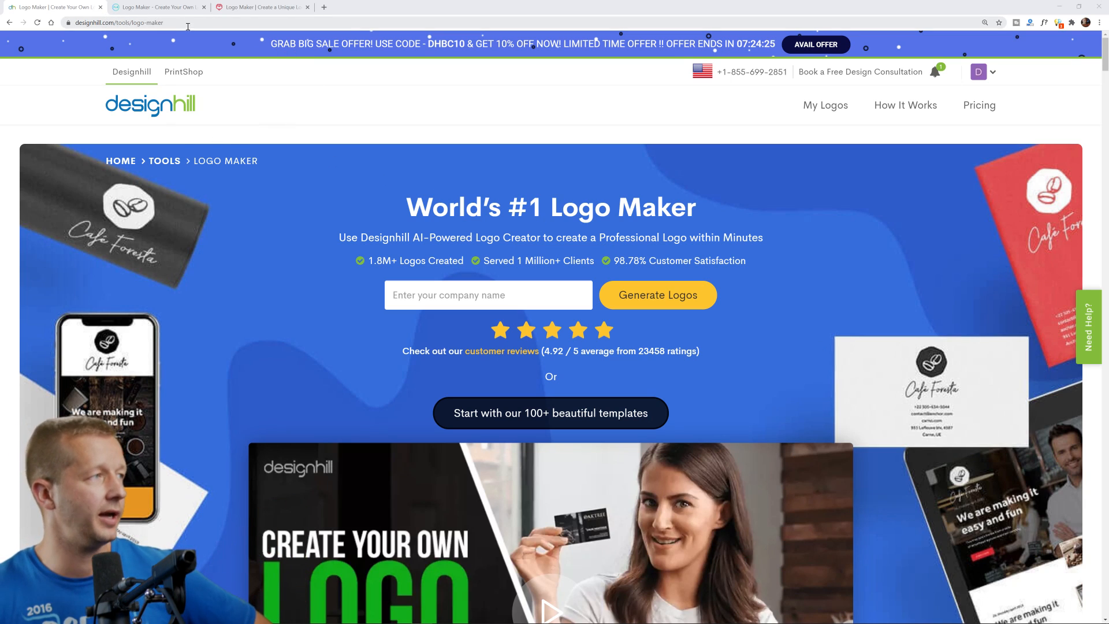
Compare the FreeLogoDesign and Tailor Brands logo maker pages, ending back on the Designhill logo maker
left_click(172, 11)
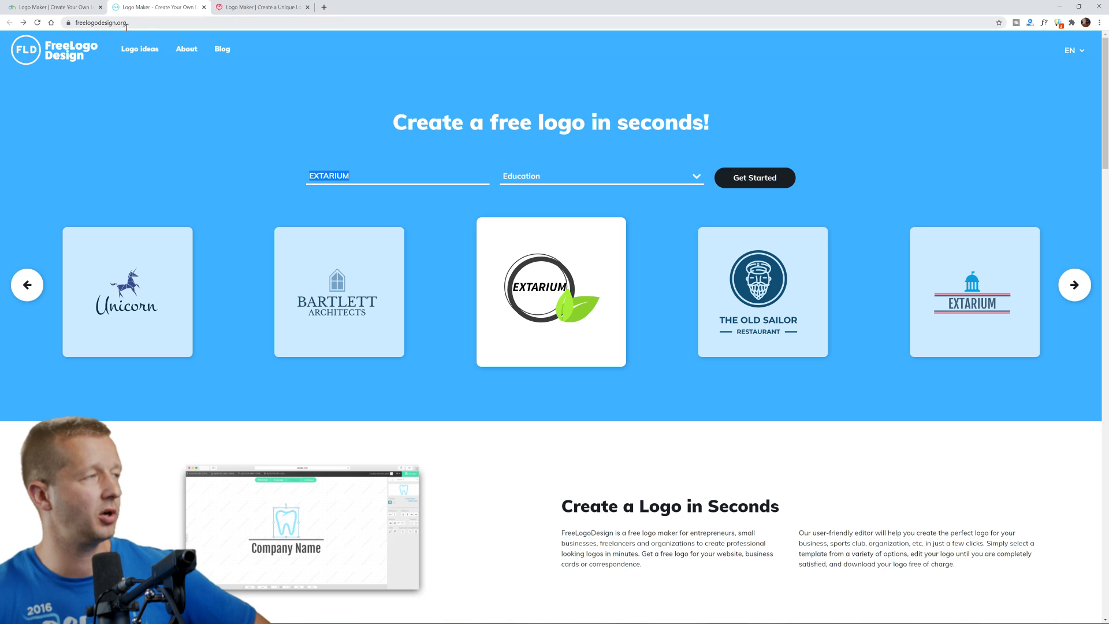
key("ctrl+Tab")
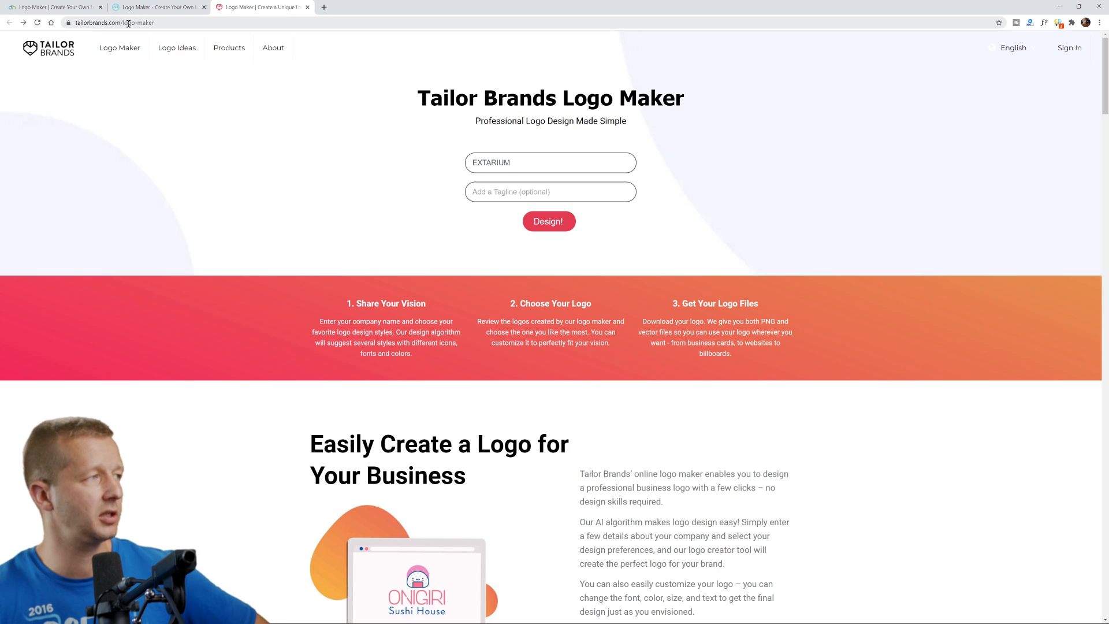
key("ctrl+Tab")
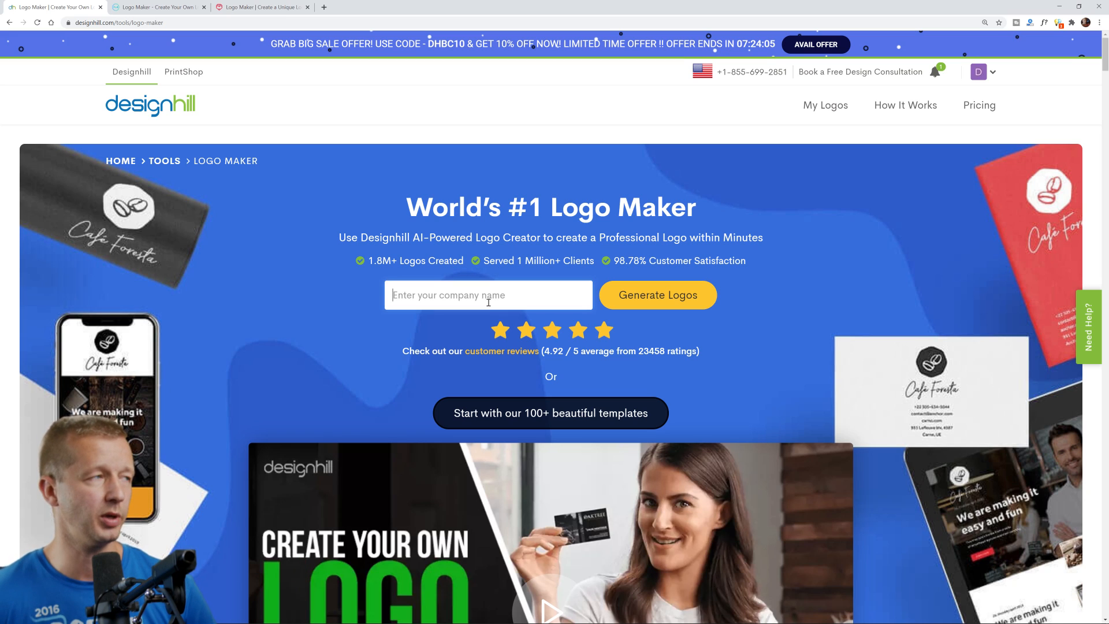
left_click(157, 8)
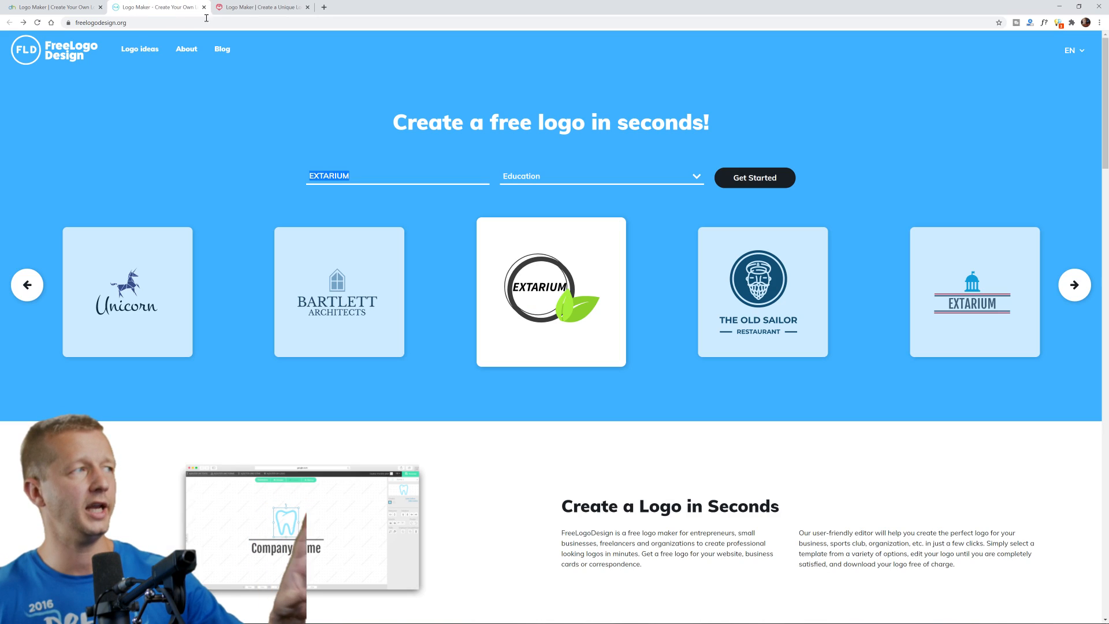
left_click(252, 7)
left_click(181, 8)
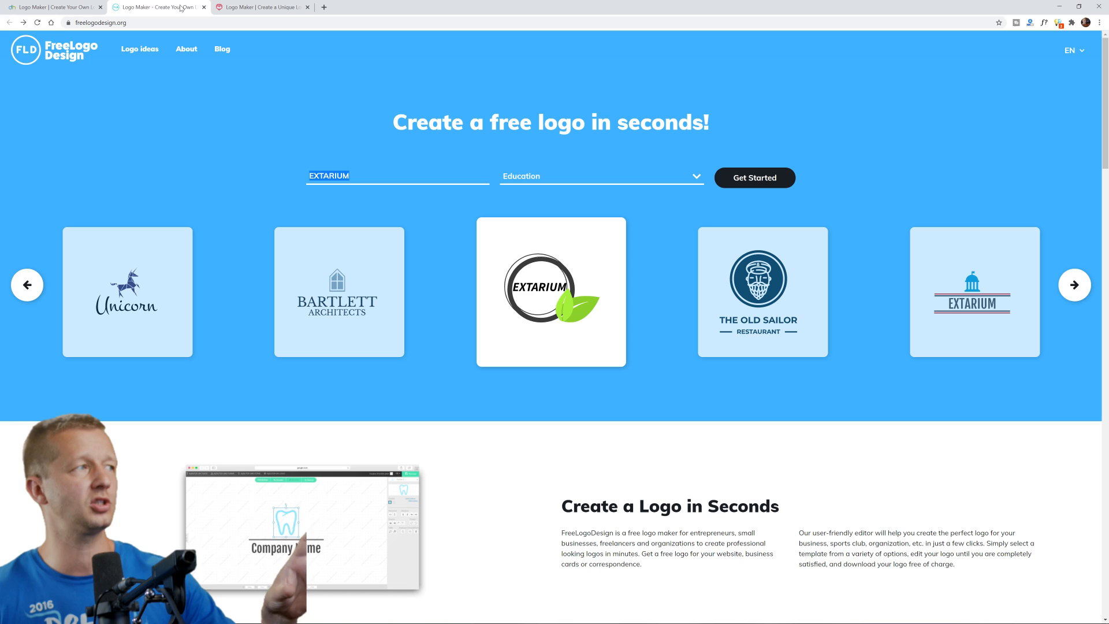
left_click(249, 8)
left_click(157, 8)
left_click(244, 8)
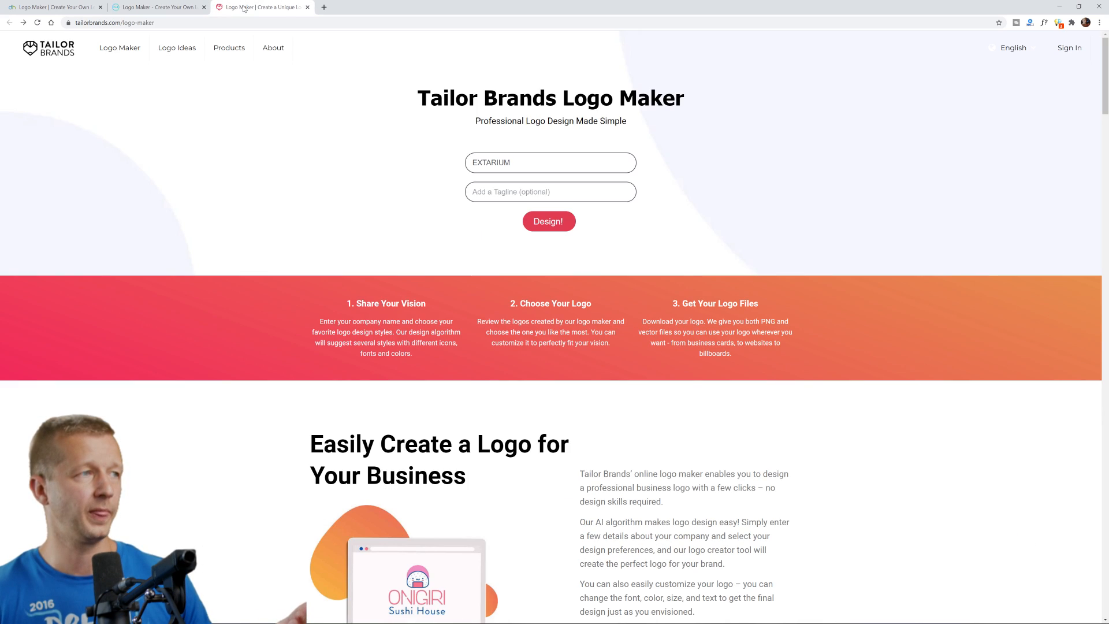
left_click(55, 8)
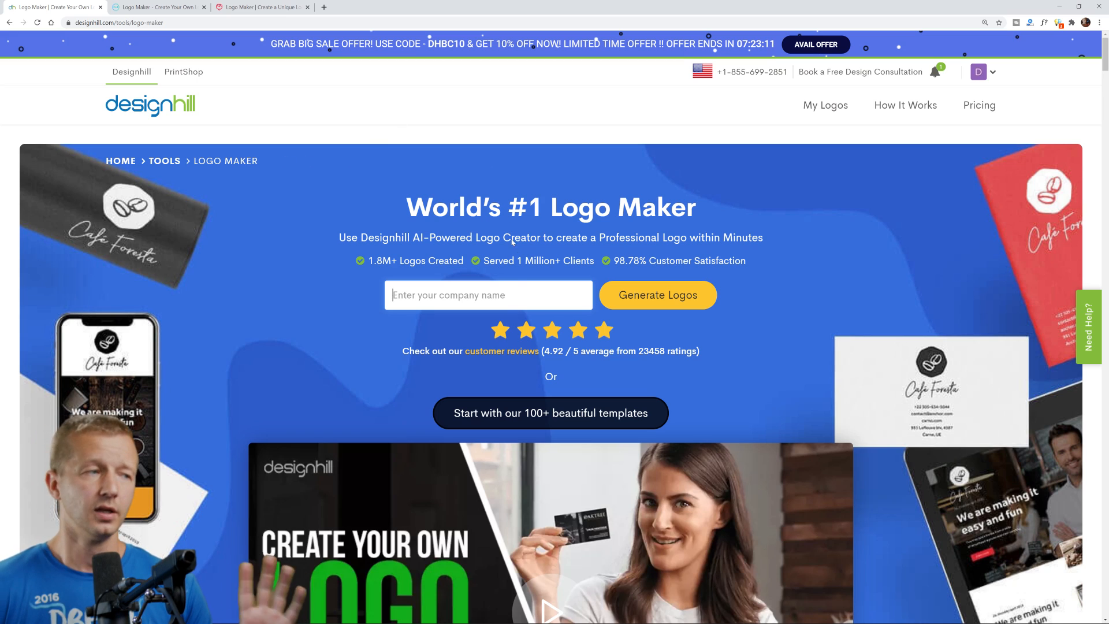
Enter EXTARIUM as the company name and generate logos
left_click(486, 303)
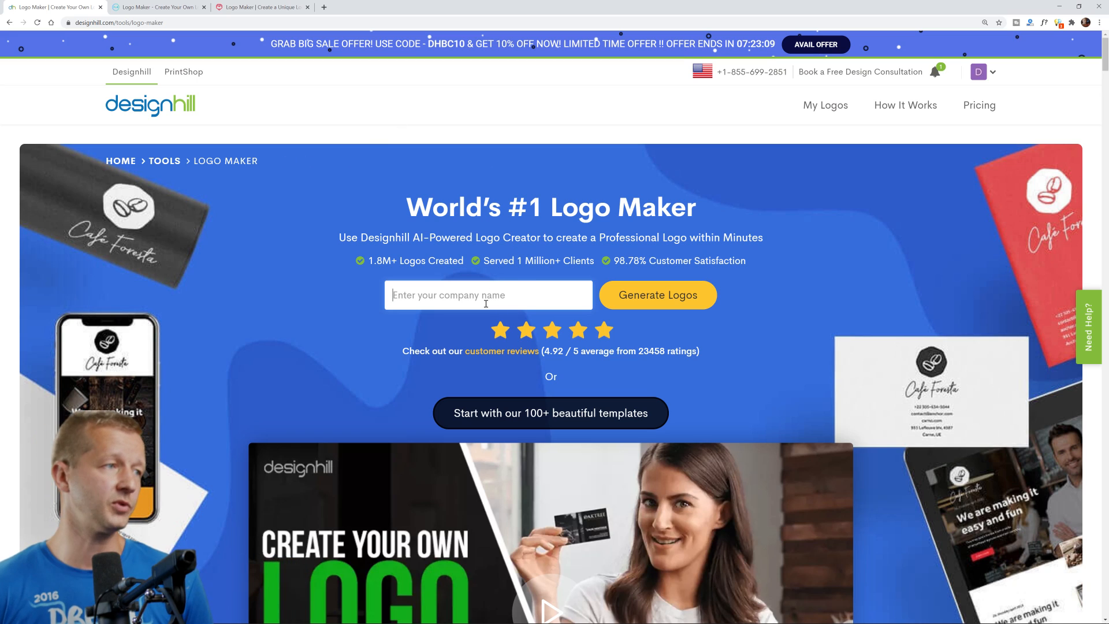
left_click_drag(361, 236, 380, 237)
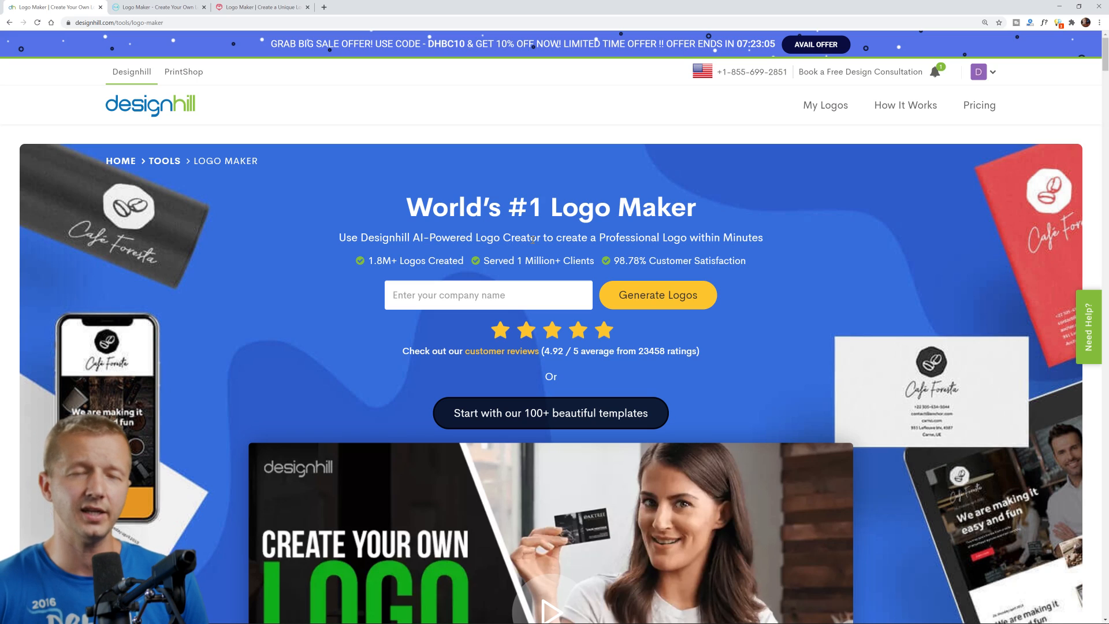
left_click(475, 290)
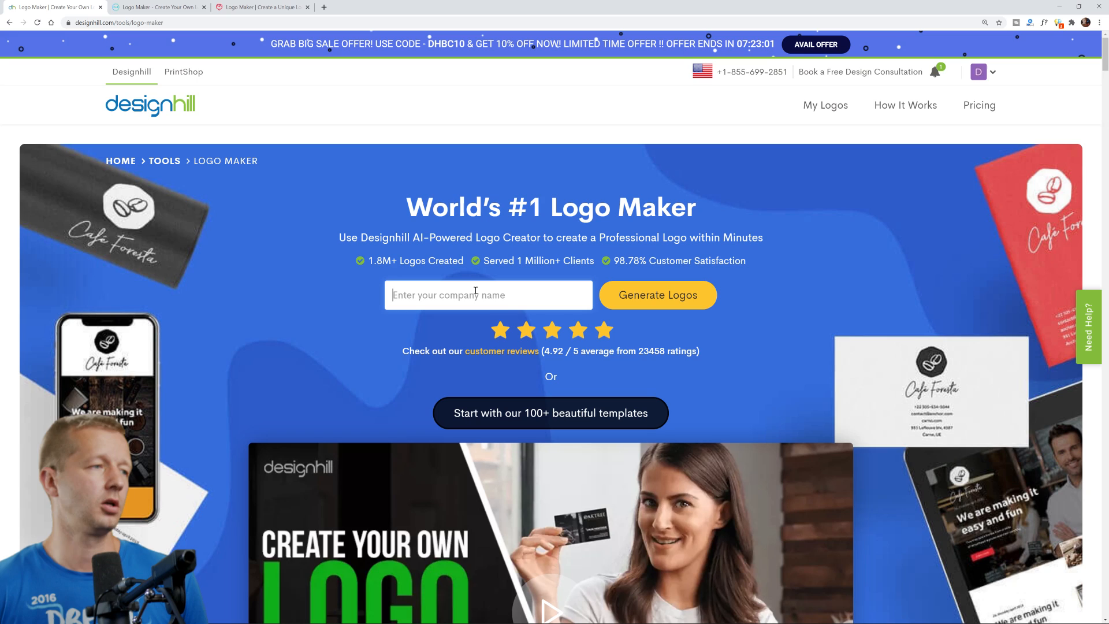
type("EXTARIUM")
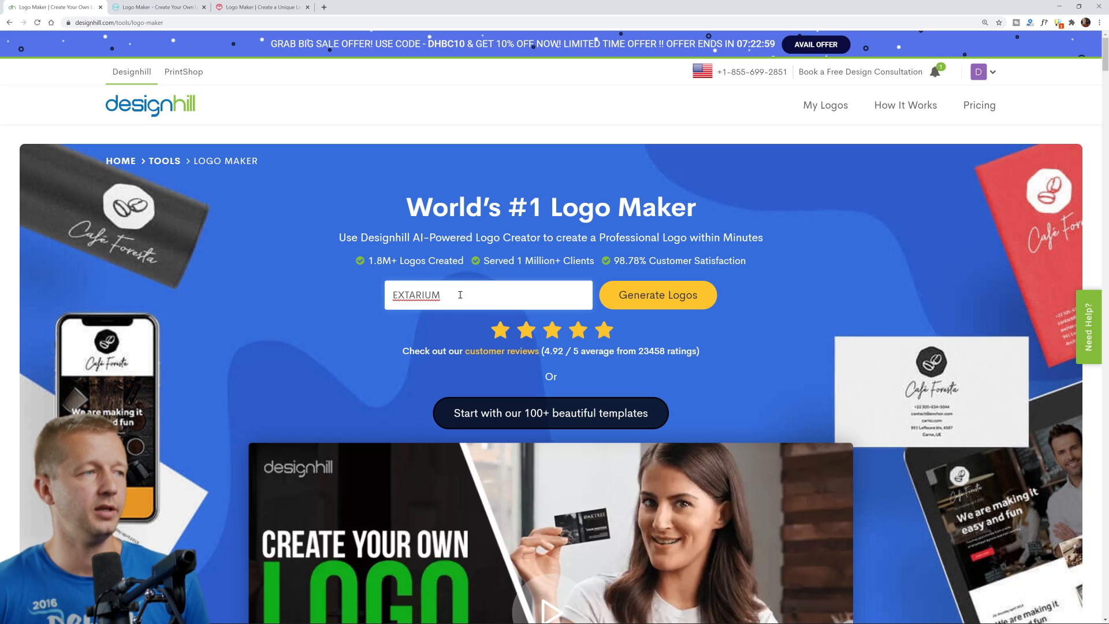
mouse_move(460, 295)
left_mouse_down()
mouse_move(393, 298)
mouse_move(449, 298)
left_mouse_up()
left_click(393, 298)
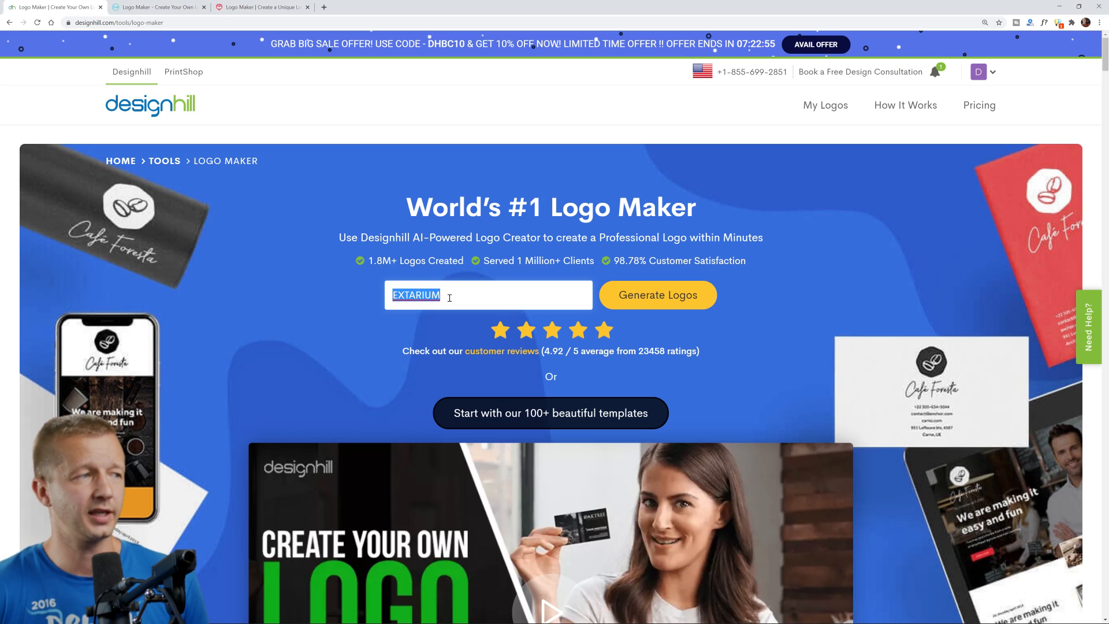
left_click(450, 297)
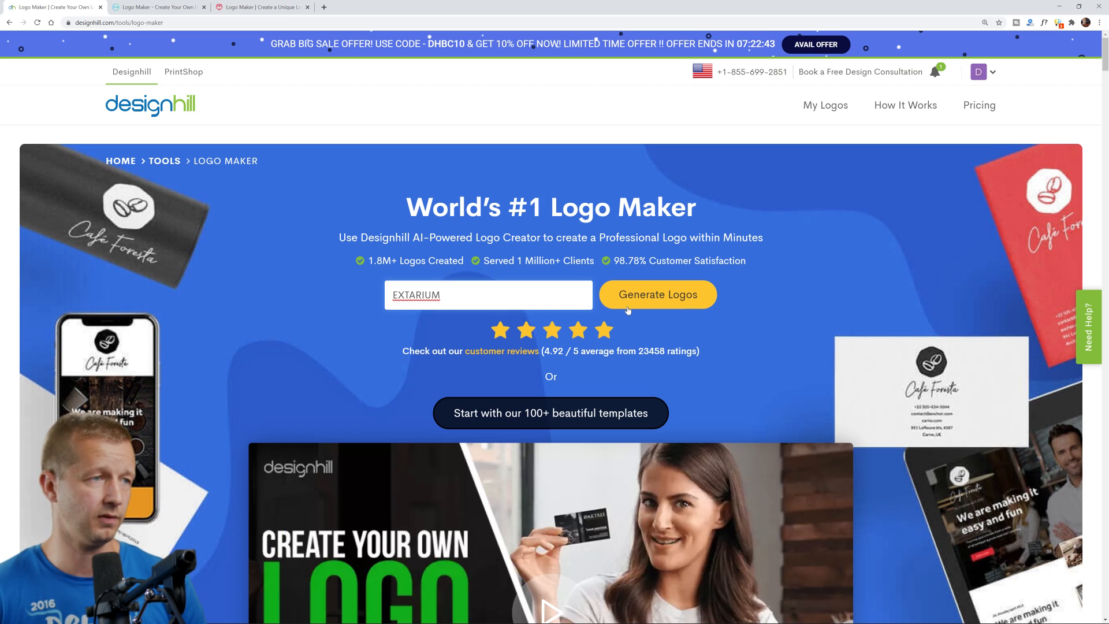
left_click(645, 303)
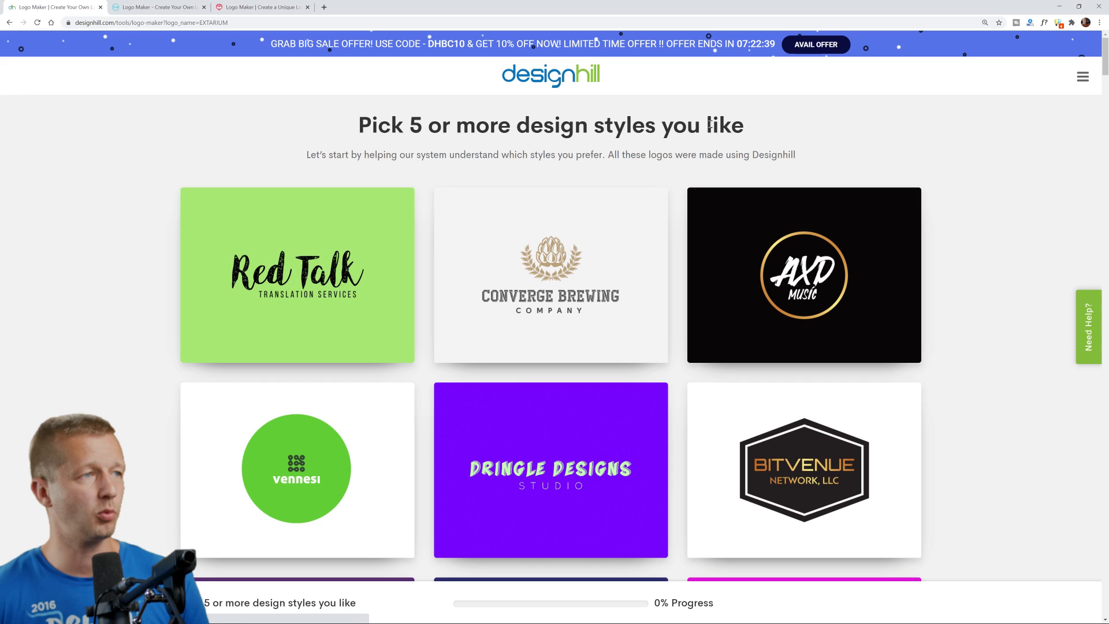
Pick the Ecowash and Great Smile Associates logos as preferred design styles
scroll(989, 358, "down", 2)
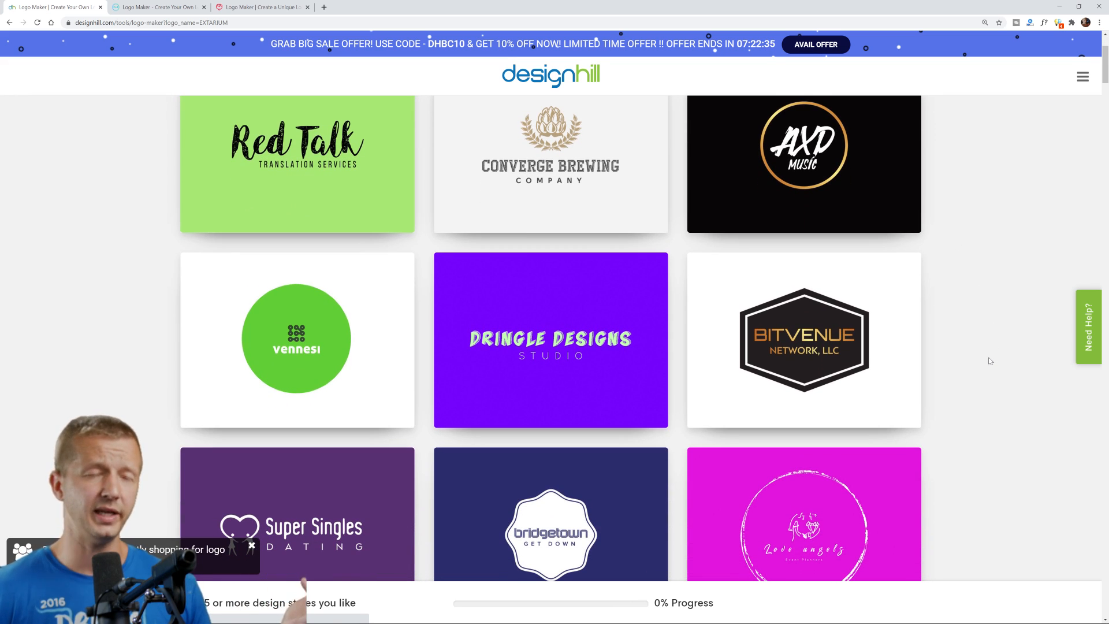
scroll(988, 358, "up", 2)
scroll(989, 361, "down", 5)
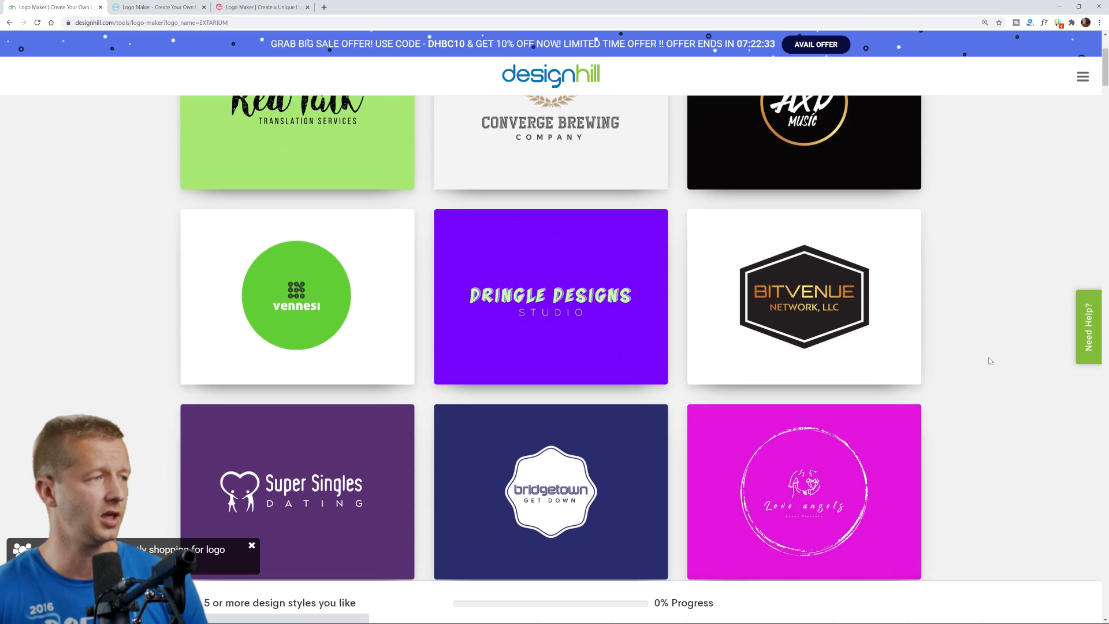
scroll(989, 360, "up", 1)
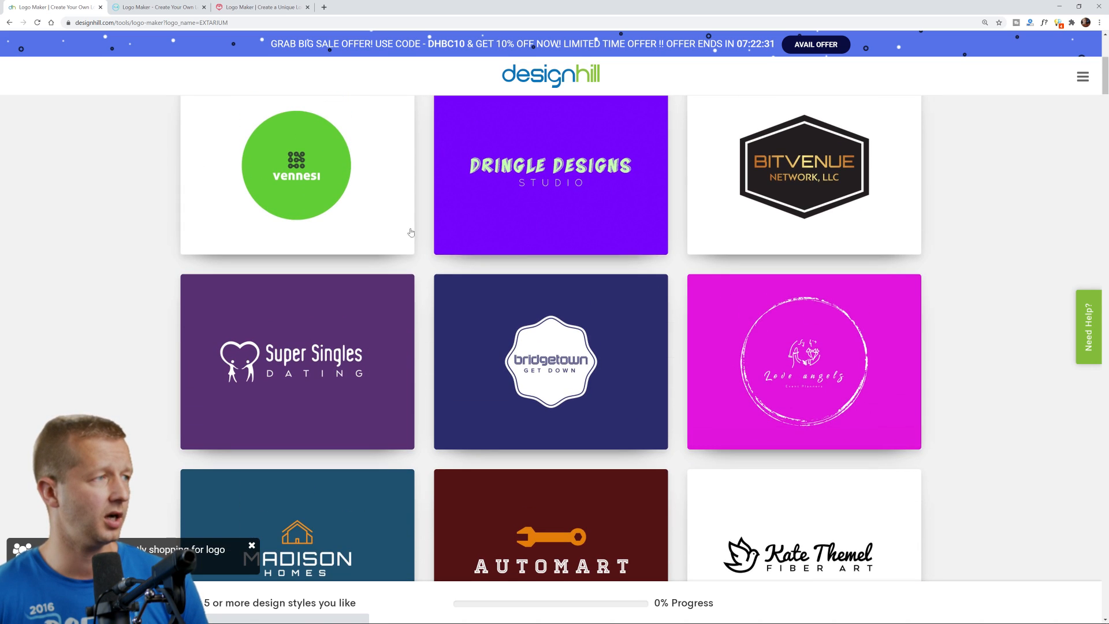
scroll(439, 323, "down", 1)
scroll(947, 364, "down", 4)
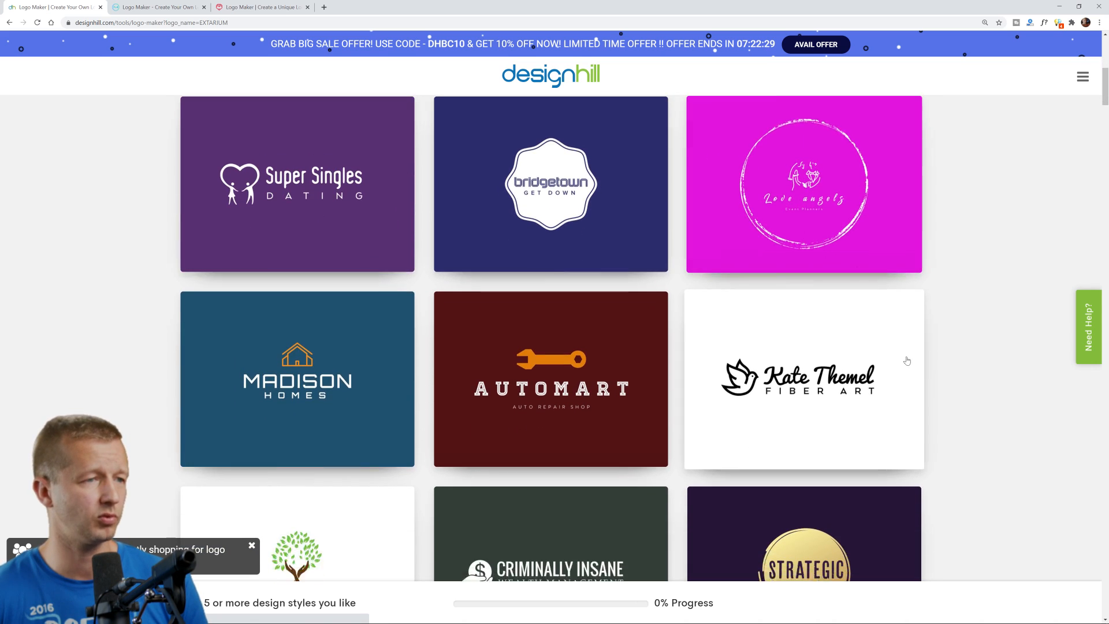
scroll(968, 371, "down", 5)
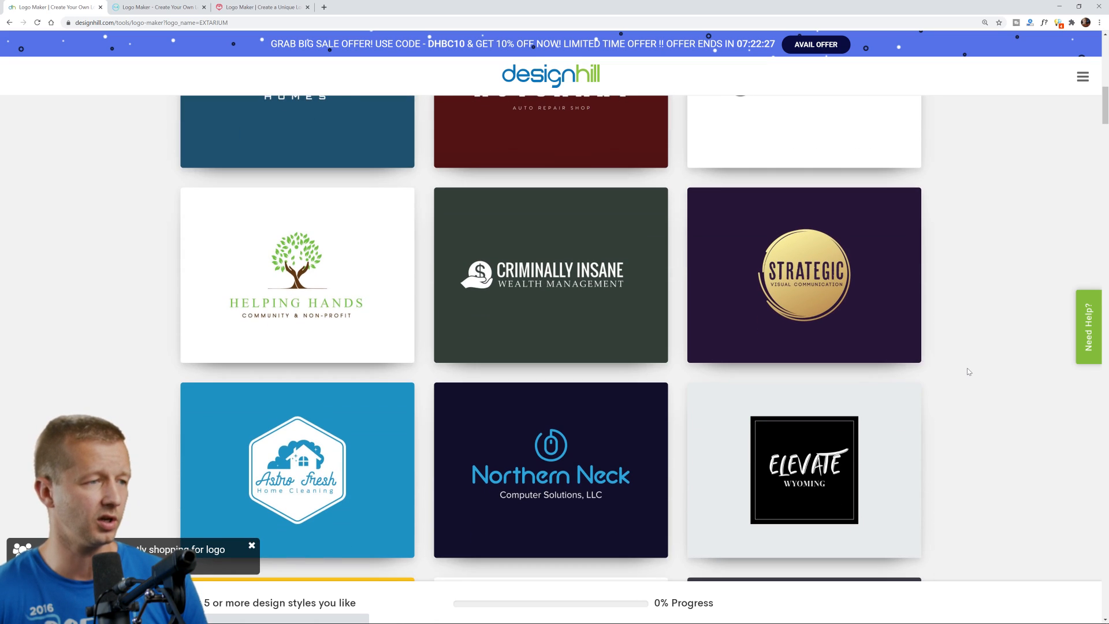
scroll(968, 372, "down", 3)
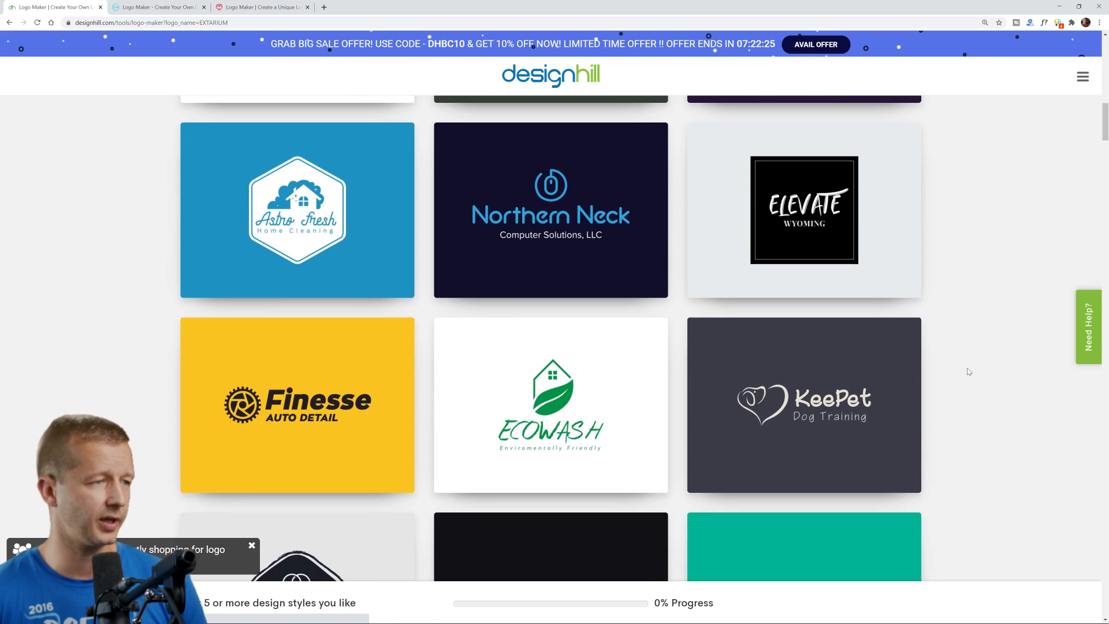
left_click(516, 298)
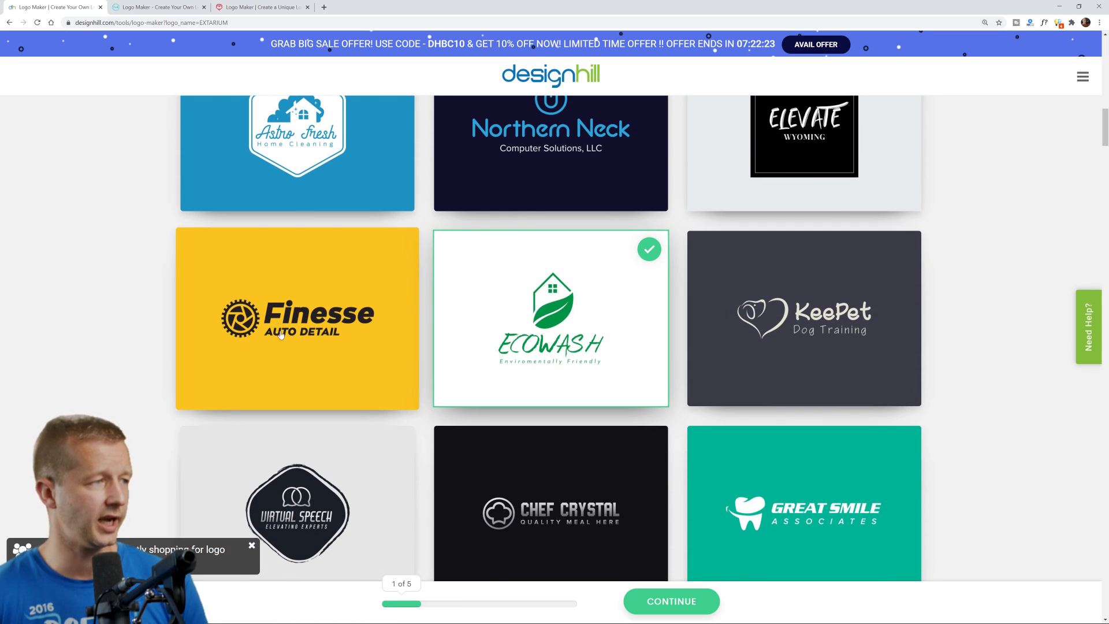
scroll(445, 421, "down", 2)
scroll(822, 384, "down", 2)
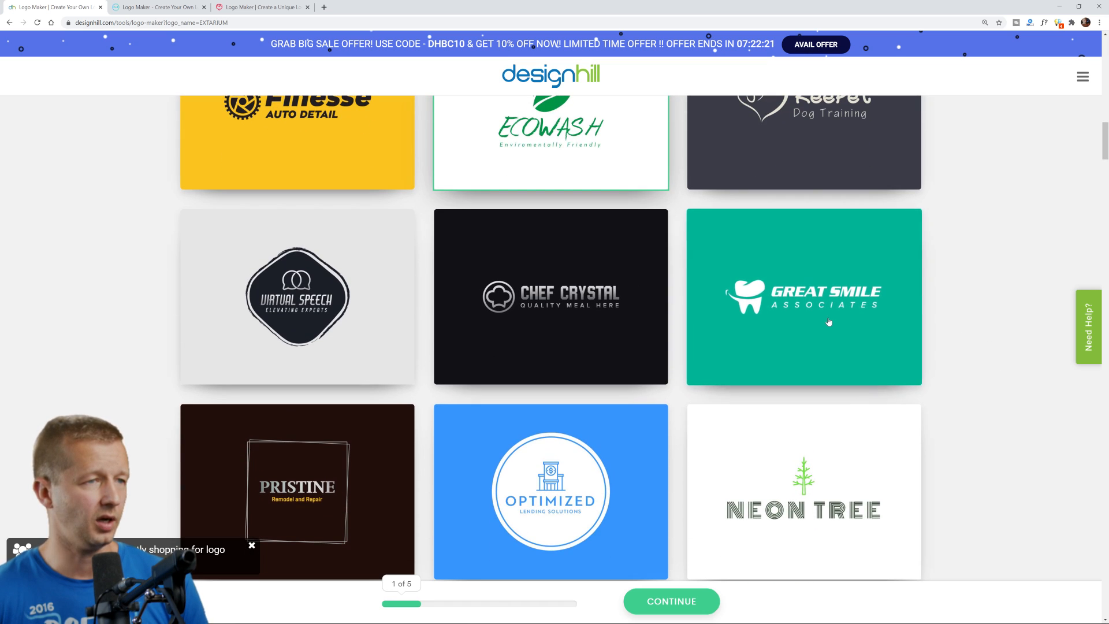
left_click(831, 358)
Add the Almost Alien, Freshfoods and Kidstalk logos to the preferred design styles and continue to the color choice
scroll(975, 459, "down", 3)
scroll(975, 461, "down", 3)
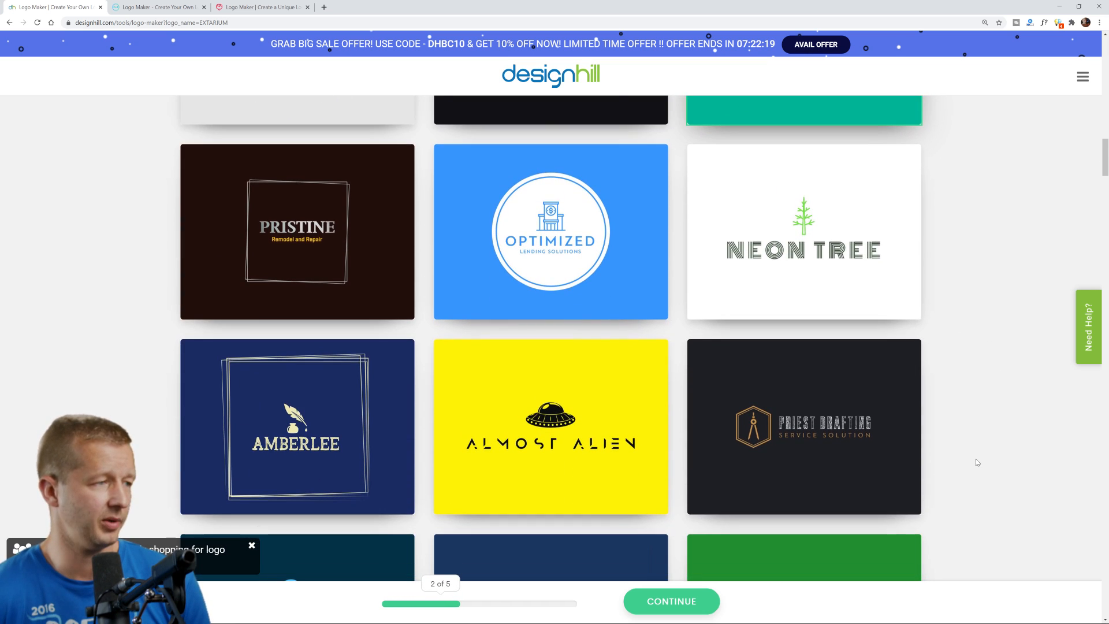
left_click(664, 358)
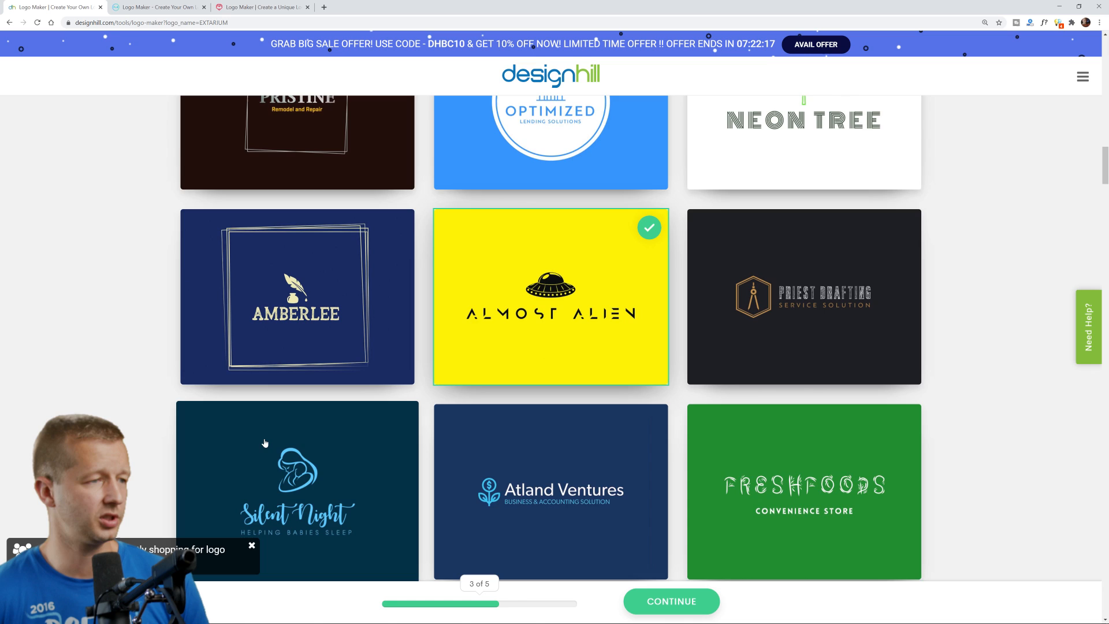
scroll(718, 445, "down", 2)
left_click(819, 448)
scroll(975, 465, "down", 3)
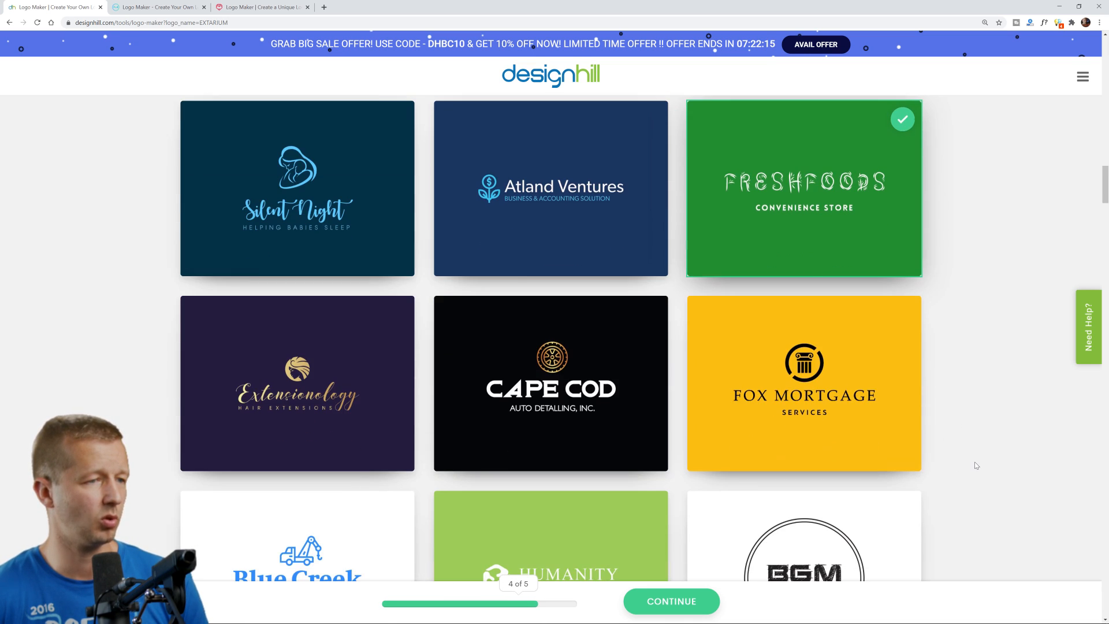
scroll(975, 465, "down", 4)
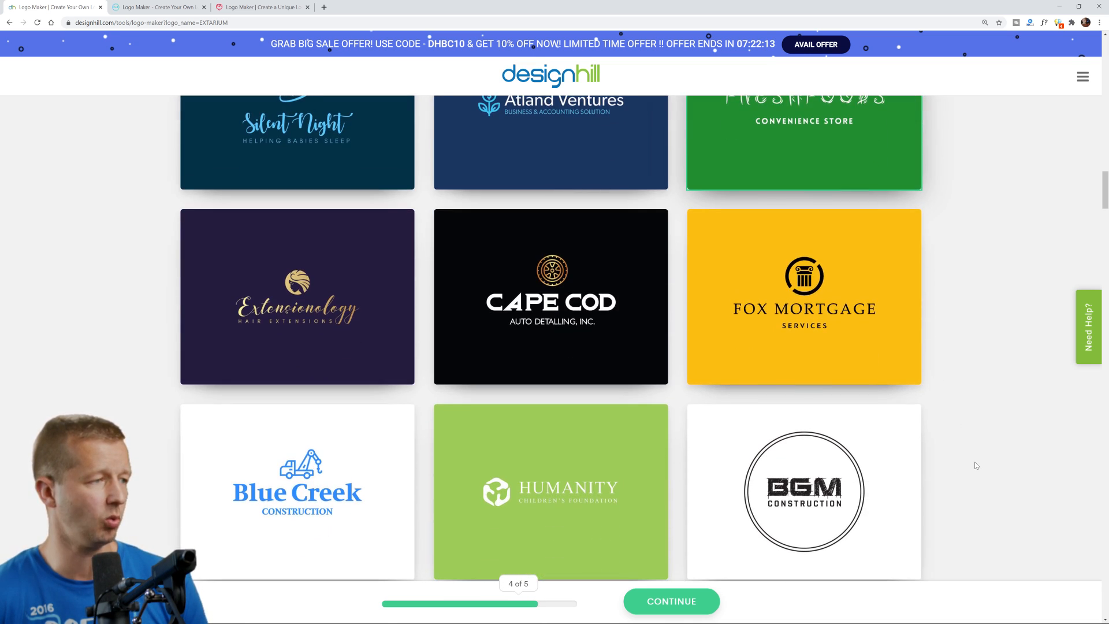
scroll(999, 475, "down", 5)
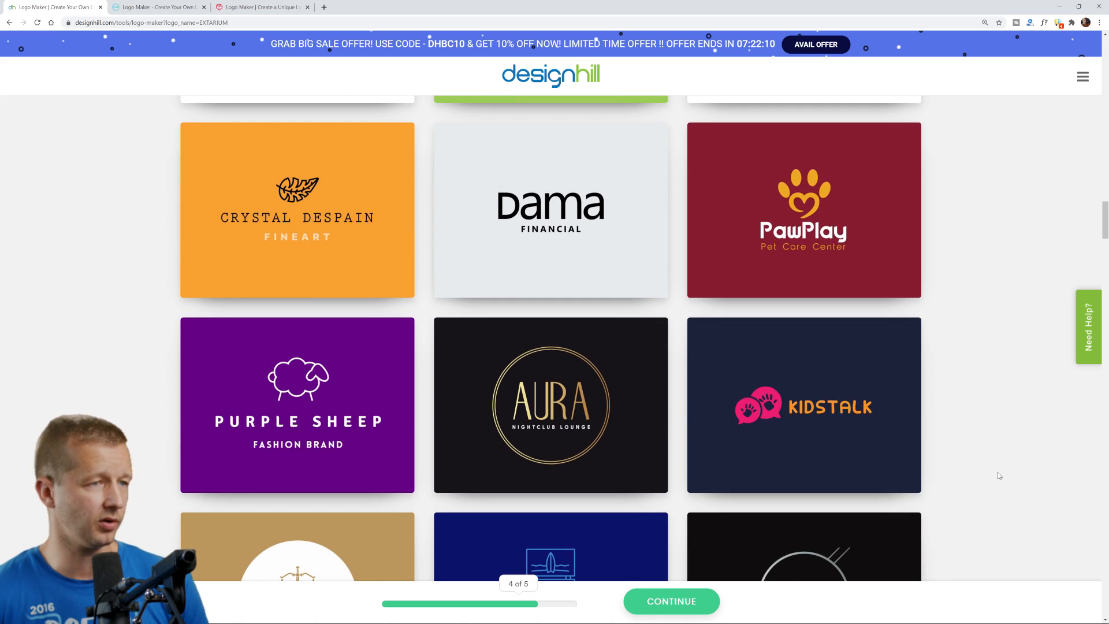
scroll(999, 476, "down", 2)
left_click(849, 339)
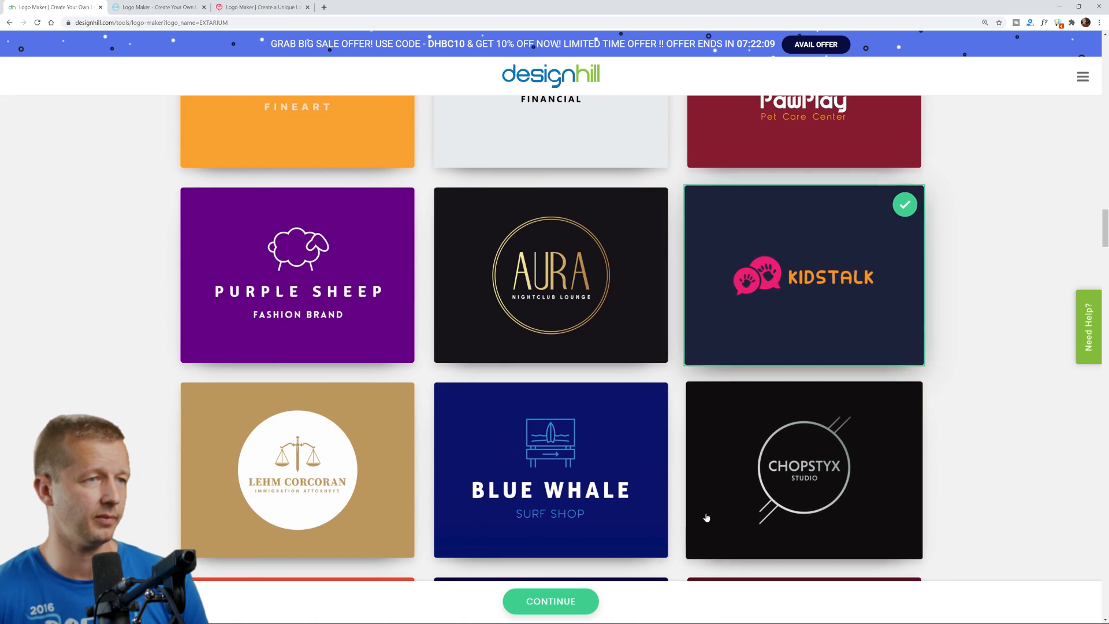
left_click(557, 602)
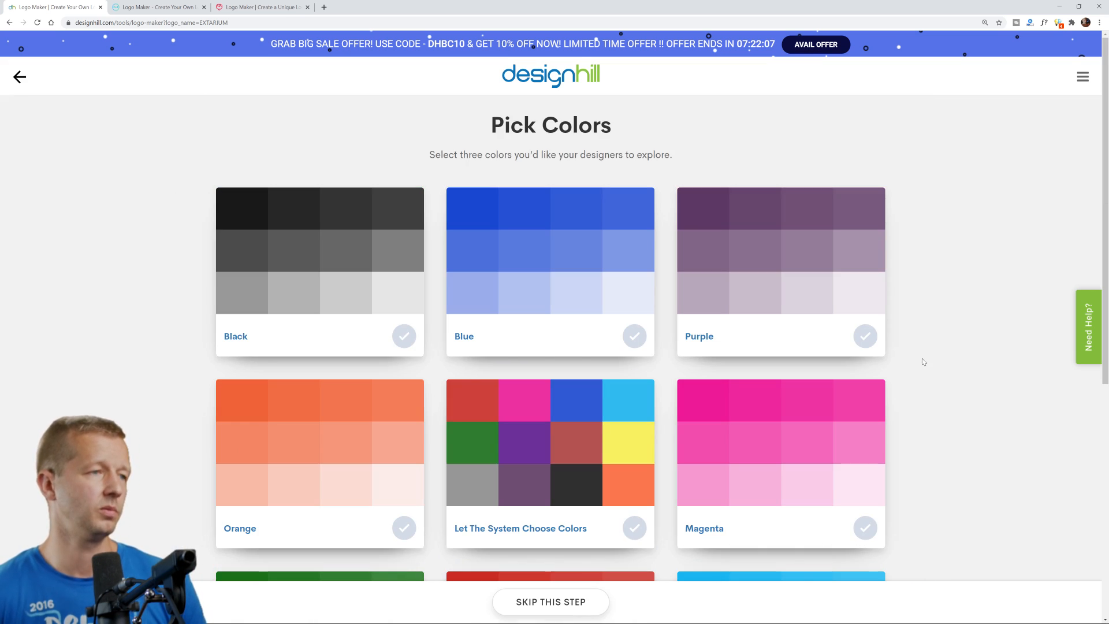
Choose the Let The System Choose Colors option and continue to the company details
scroll(1003, 452, "down", 6)
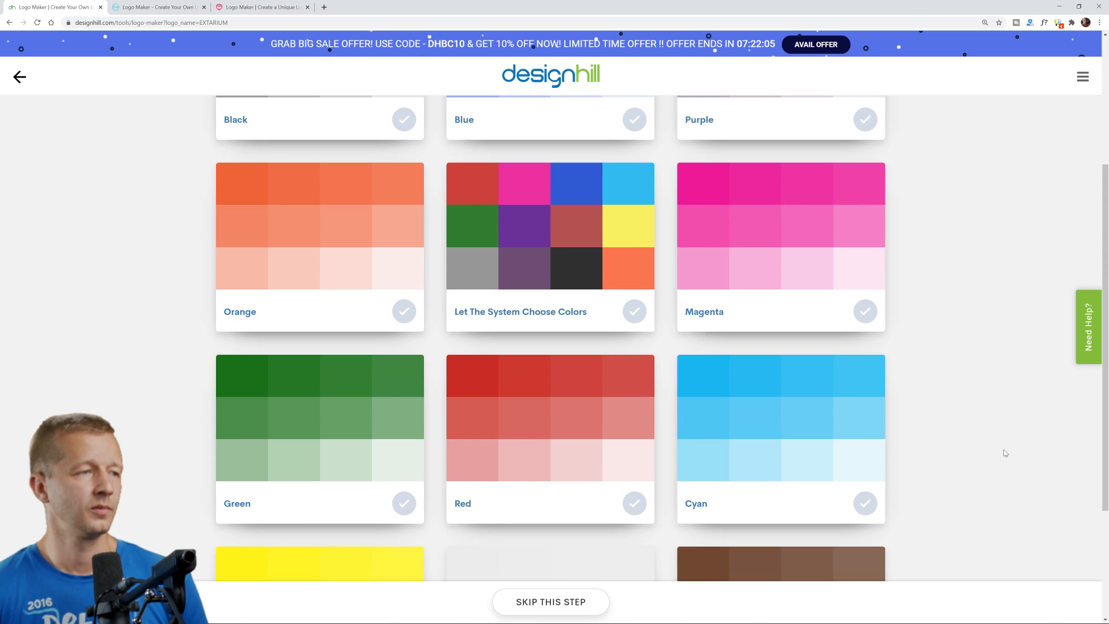
scroll(1005, 453, "up", 7)
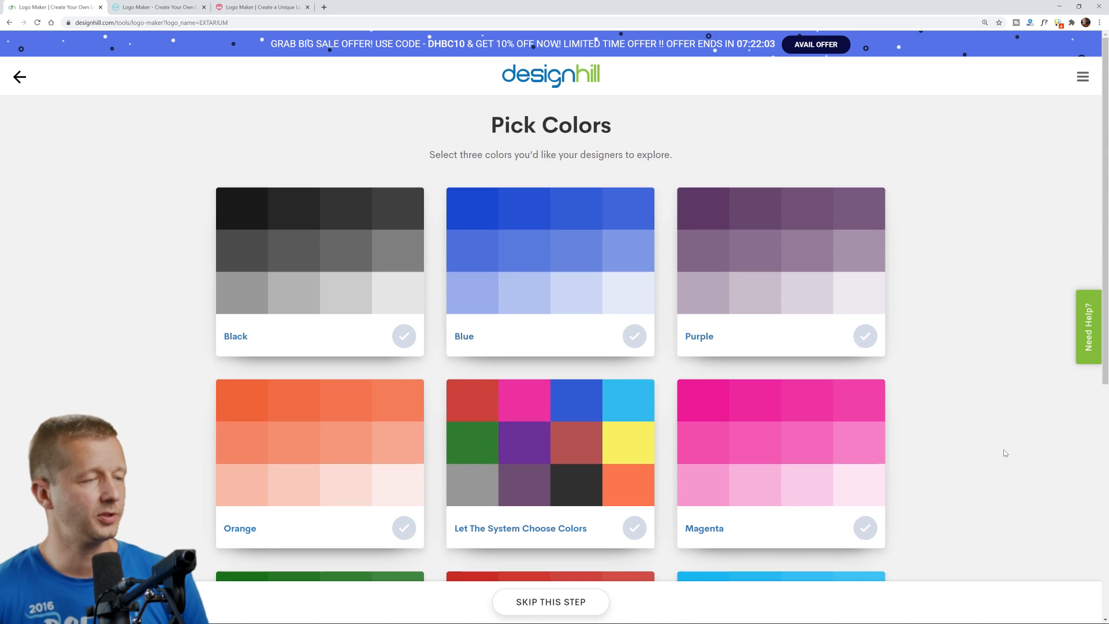
scroll(1004, 452, "down", 1)
scroll(1005, 453, "up", 1)
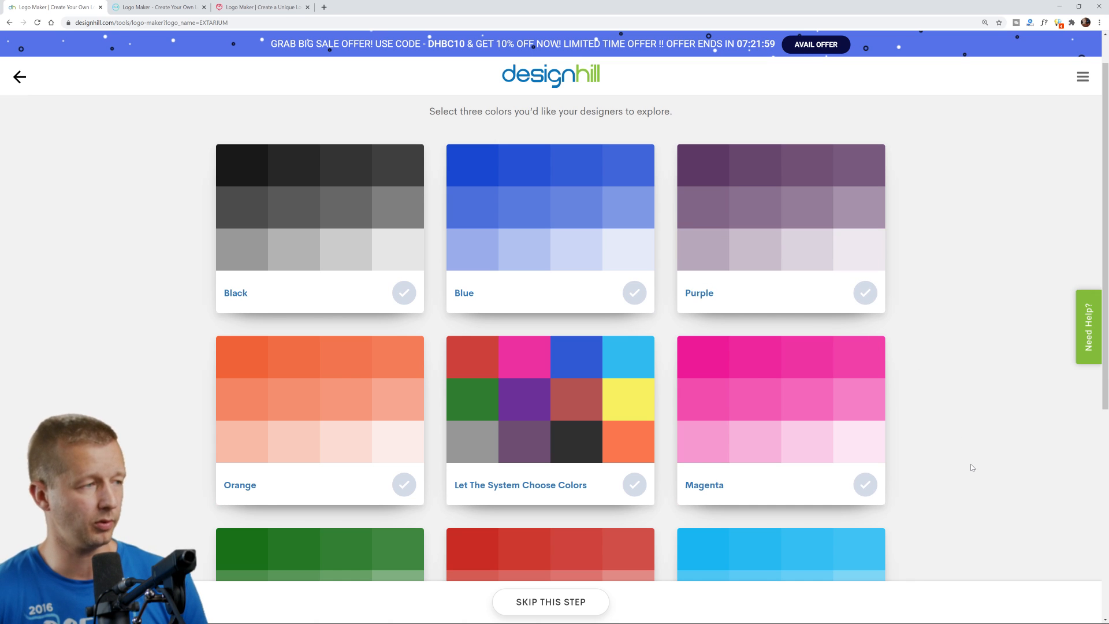
scroll(972, 468, "down", 7)
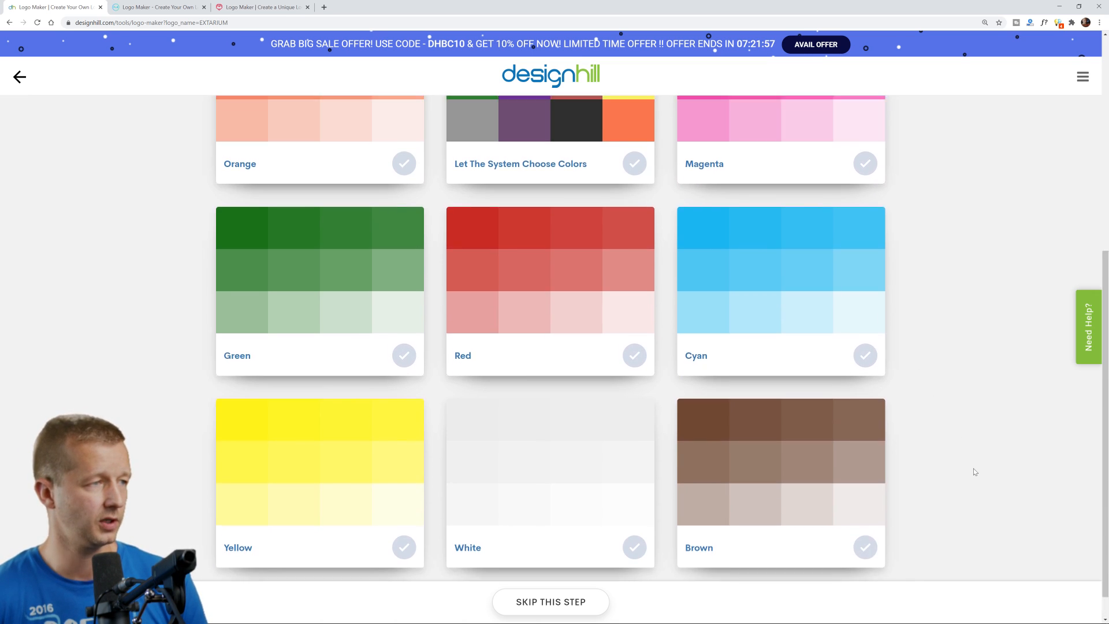
scroll(973, 470, "up", 6)
left_click(528, 439)
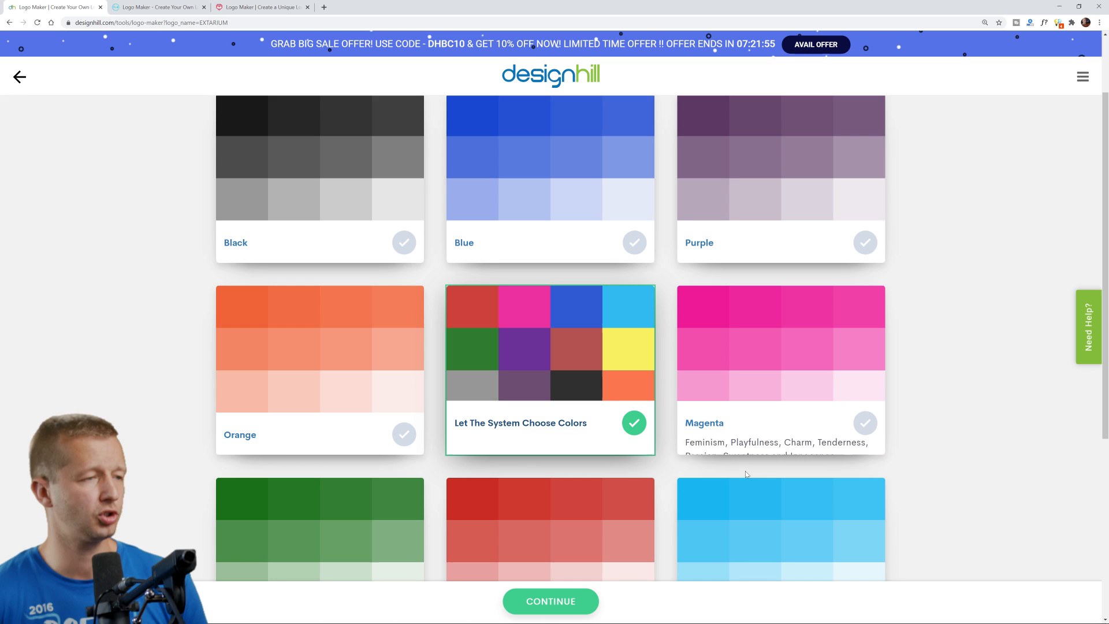
left_click(542, 611)
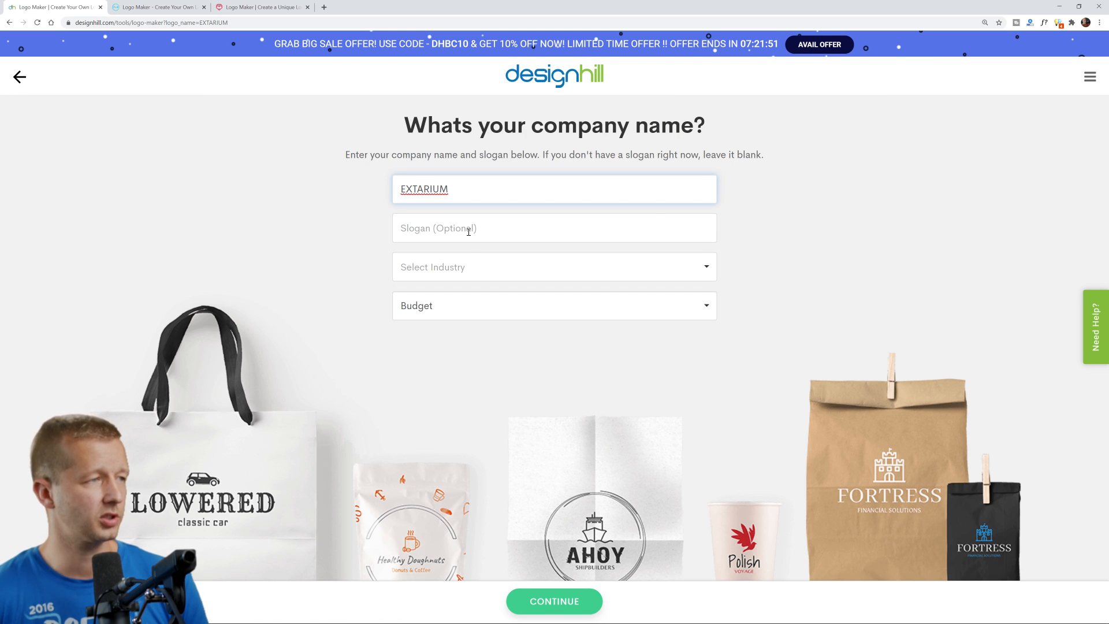
Set the industry to Animal & Pet and the budget to $100-$150, leave the slogan blank, and continue to symbol selection
left_click(469, 267)
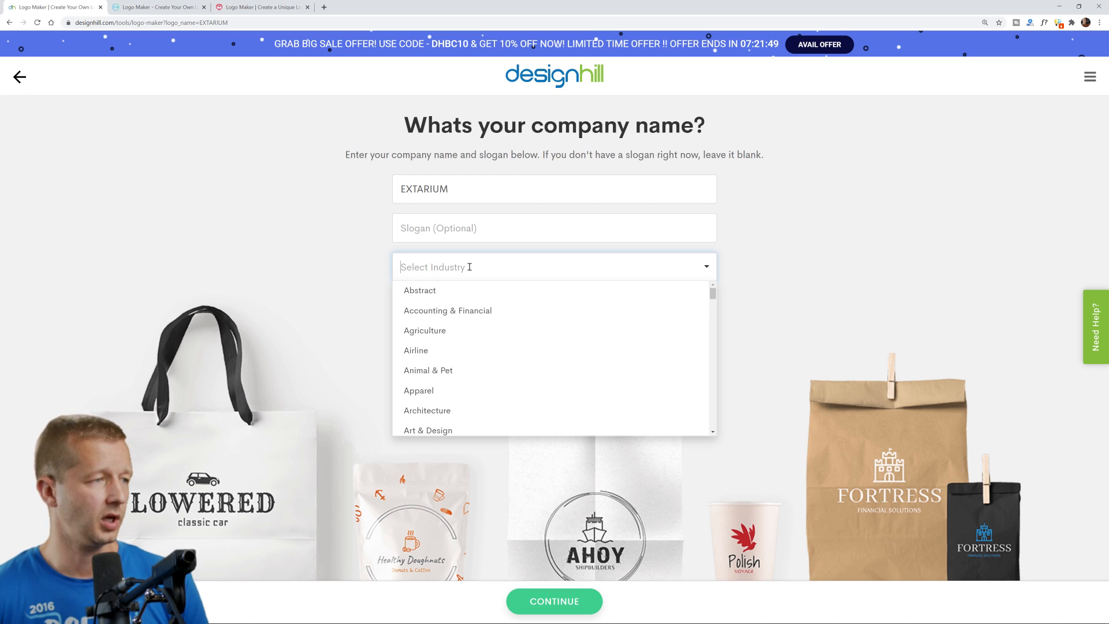
left_click(472, 370)
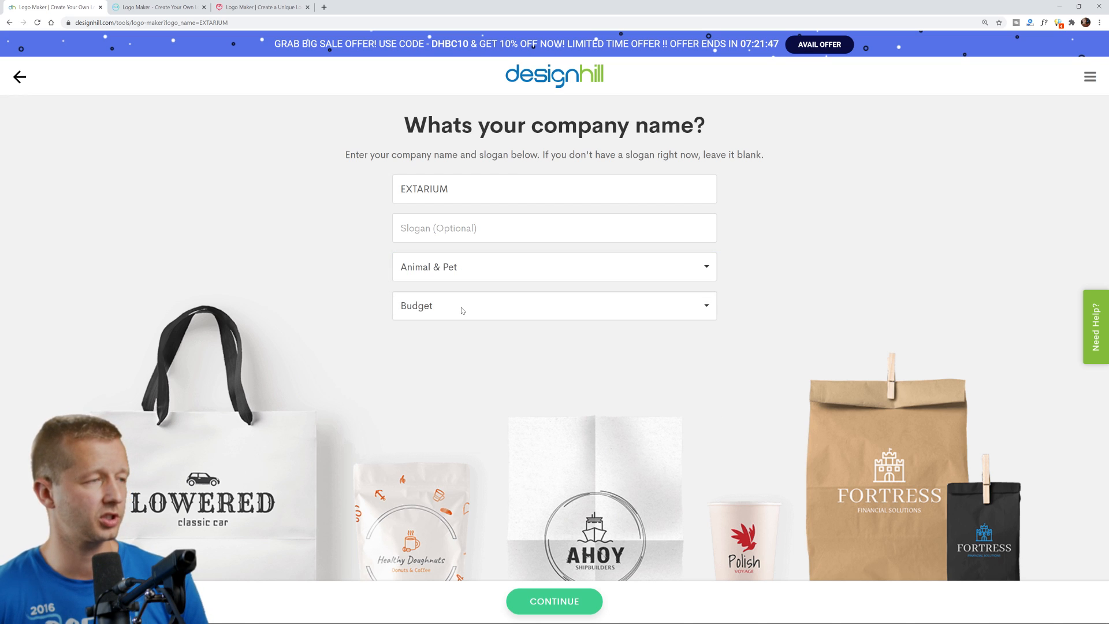
left_click(463, 311)
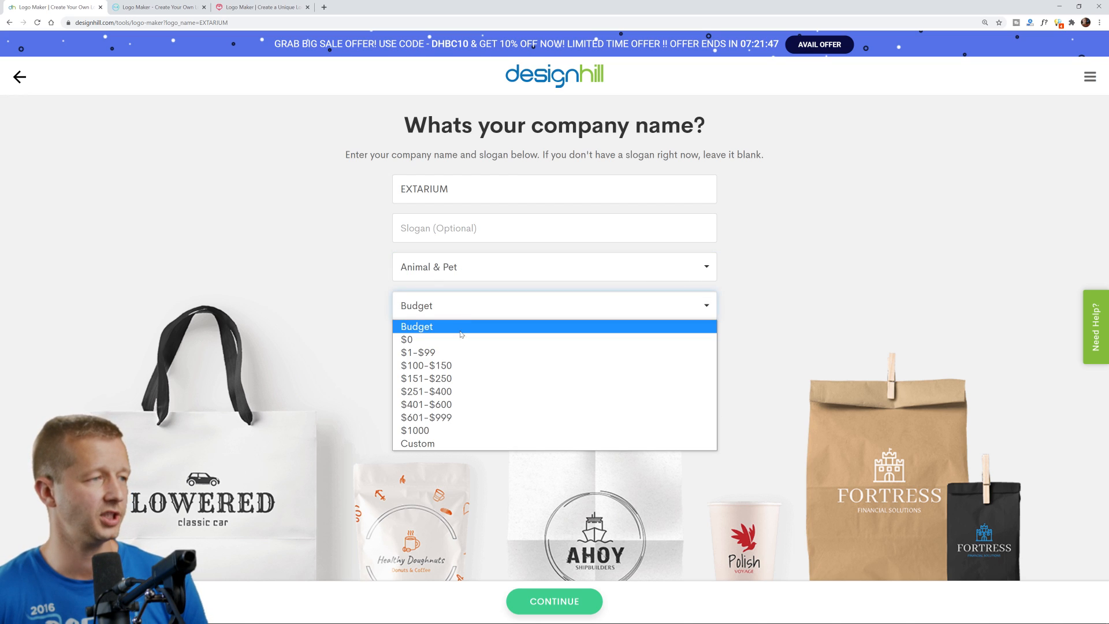
left_click(462, 365)
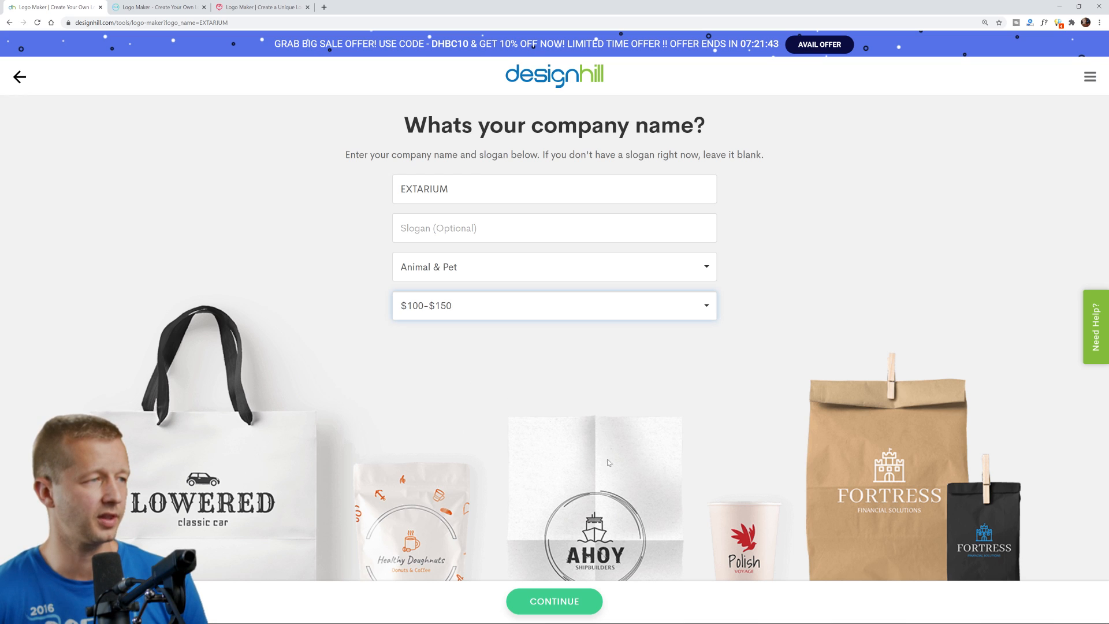
left_click(590, 597)
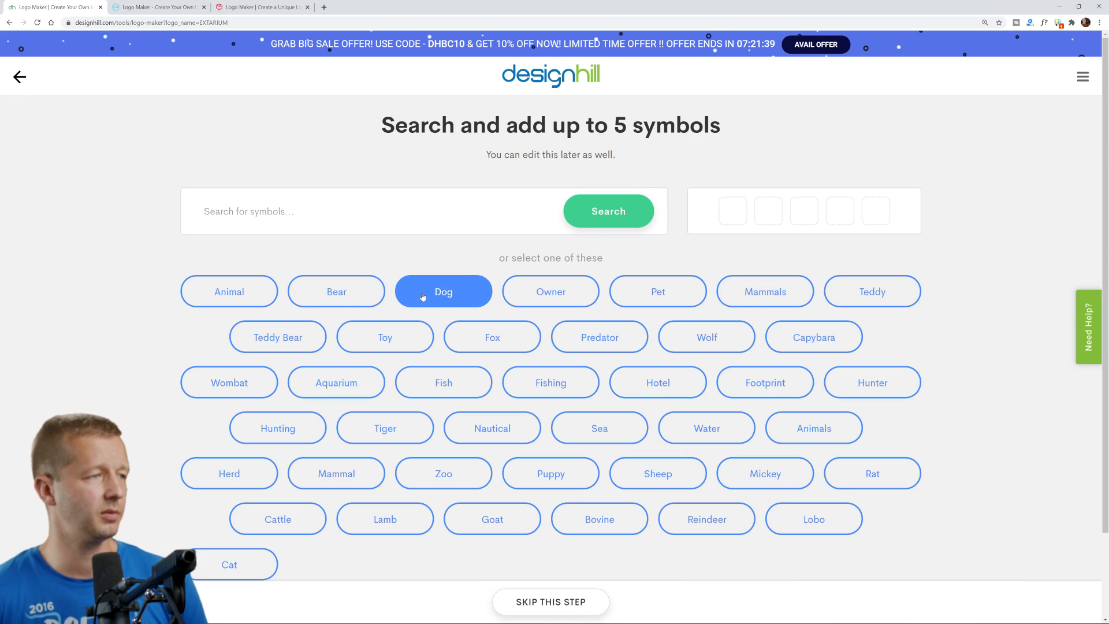
Browse the suggested symbols in the Animal category
left_click(239, 295)
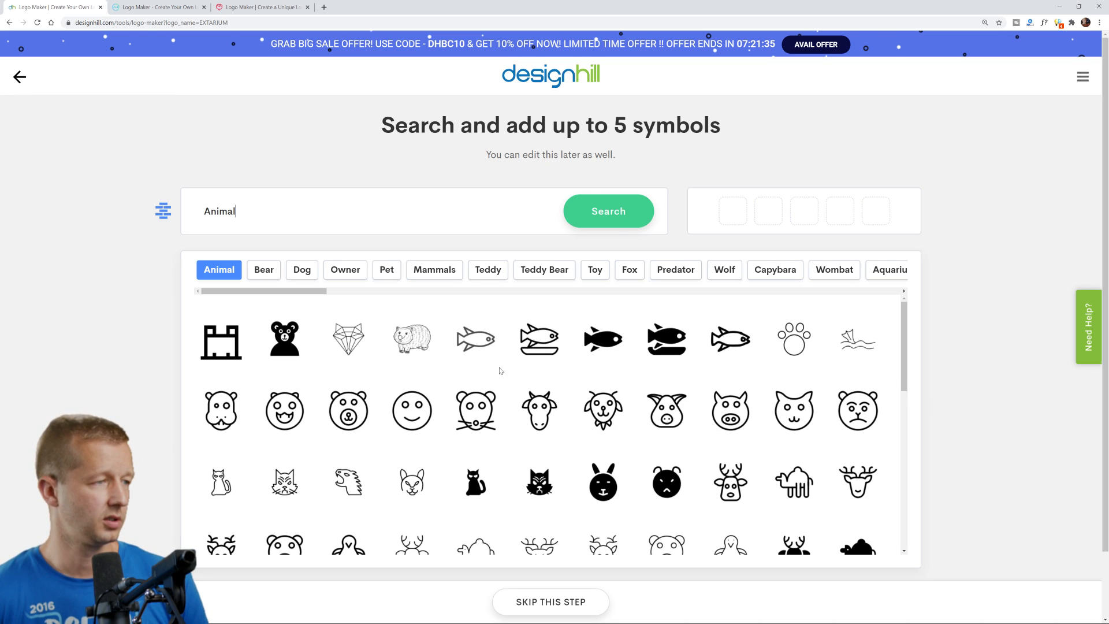
scroll(664, 382, "down", 2)
scroll(690, 381, "down", 6)
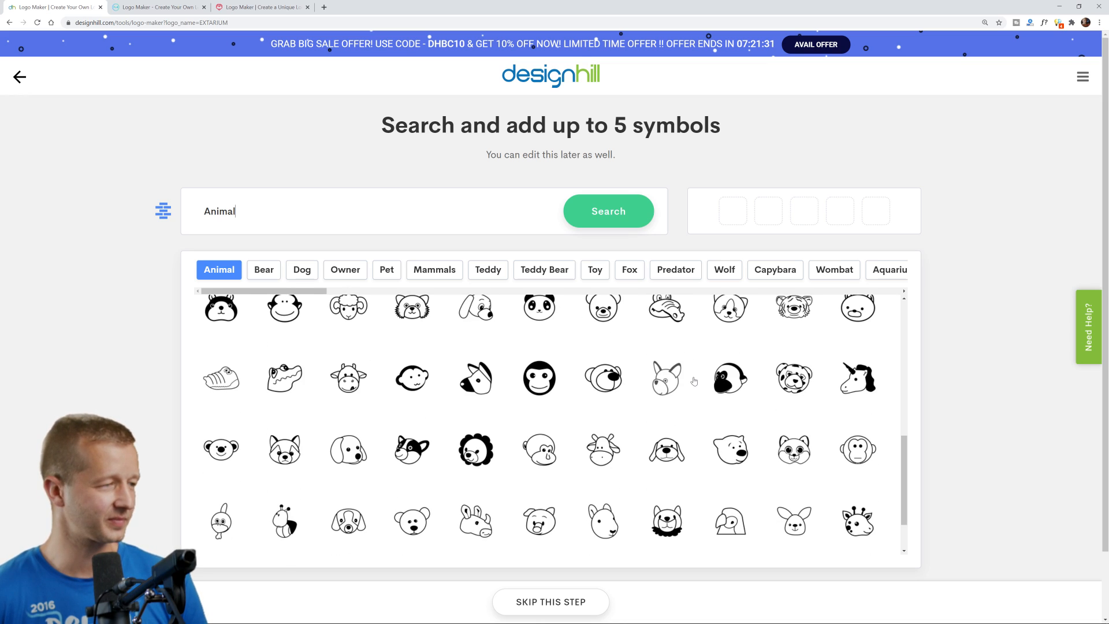
scroll(694, 381, "up", 6)
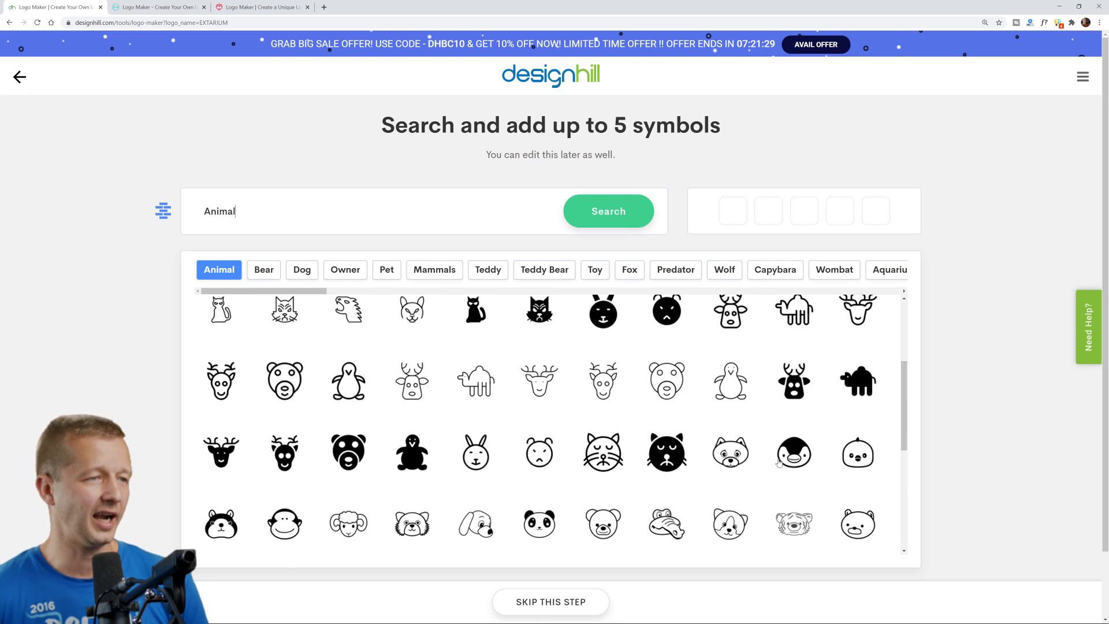
scroll(779, 462, "up", 2)
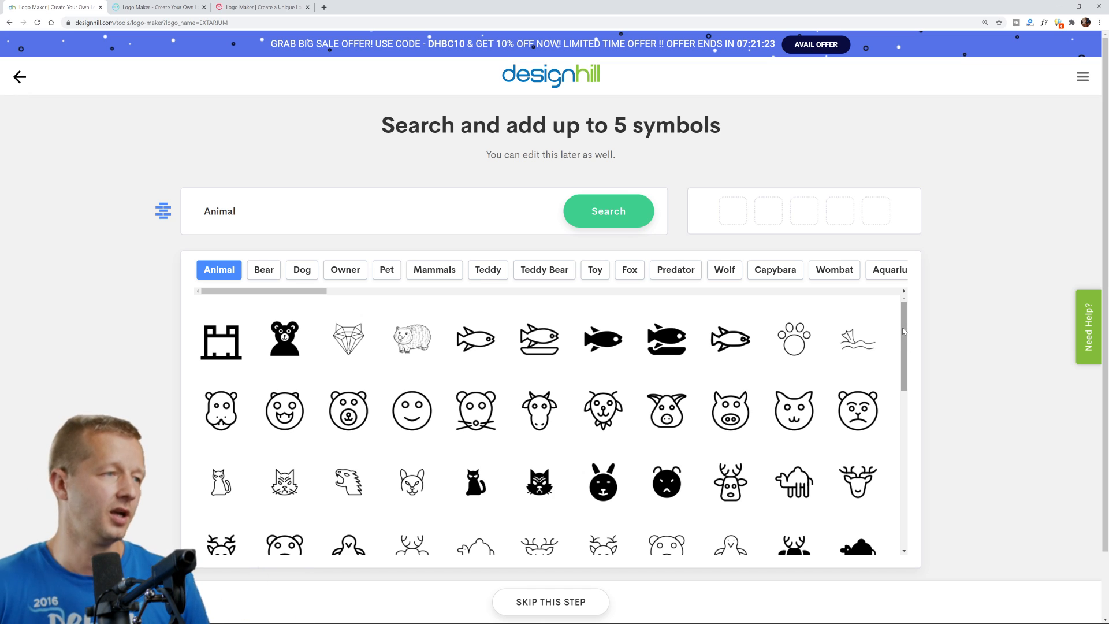
mouse_move(904, 331)
left_mouse_down()
mouse_move(906, 378)
mouse_move(908, 321)
left_mouse_up()
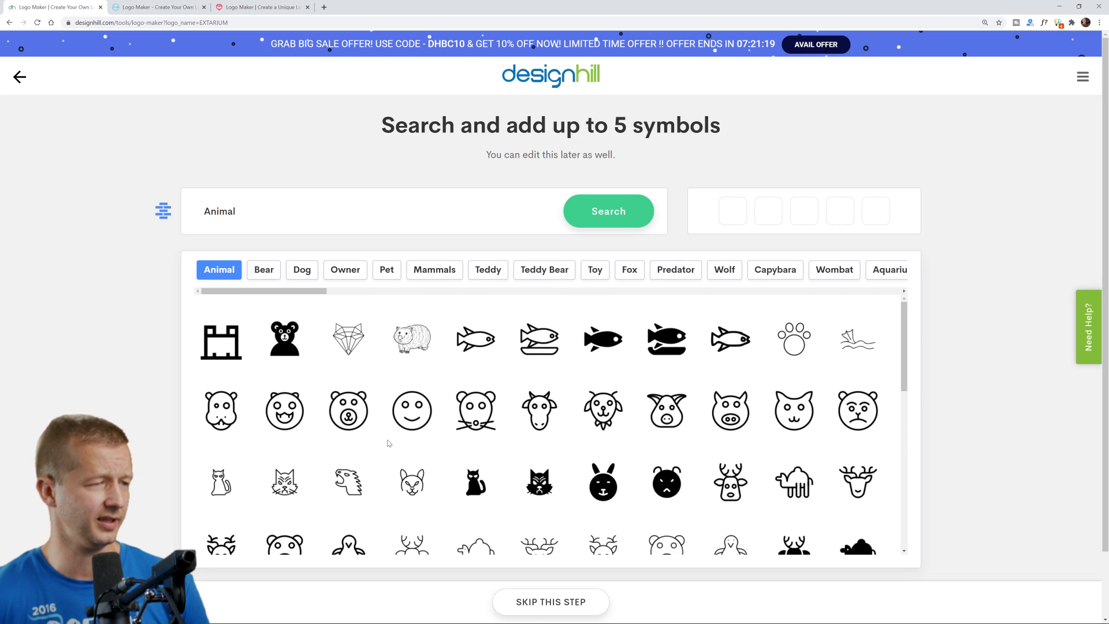
scroll(389, 443, "down", 5)
Search the symbols for SNAKE and add the open-mouthed snake, the outlined coiled snake and the solid black cobra head
left_click_drag(275, 222, 184, 210)
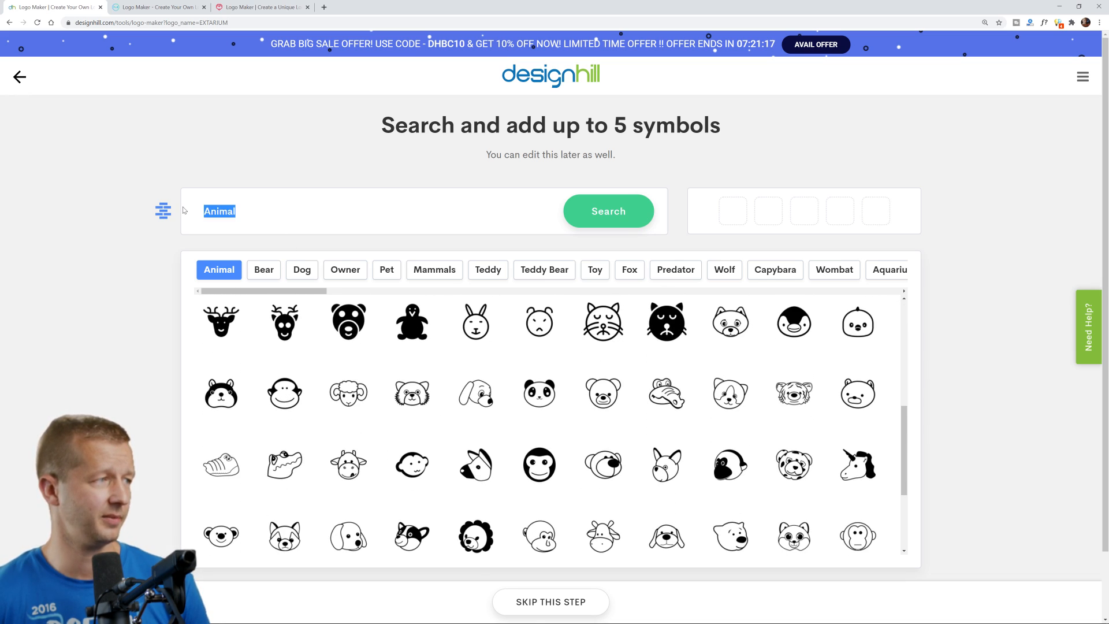
type("SNAKE")
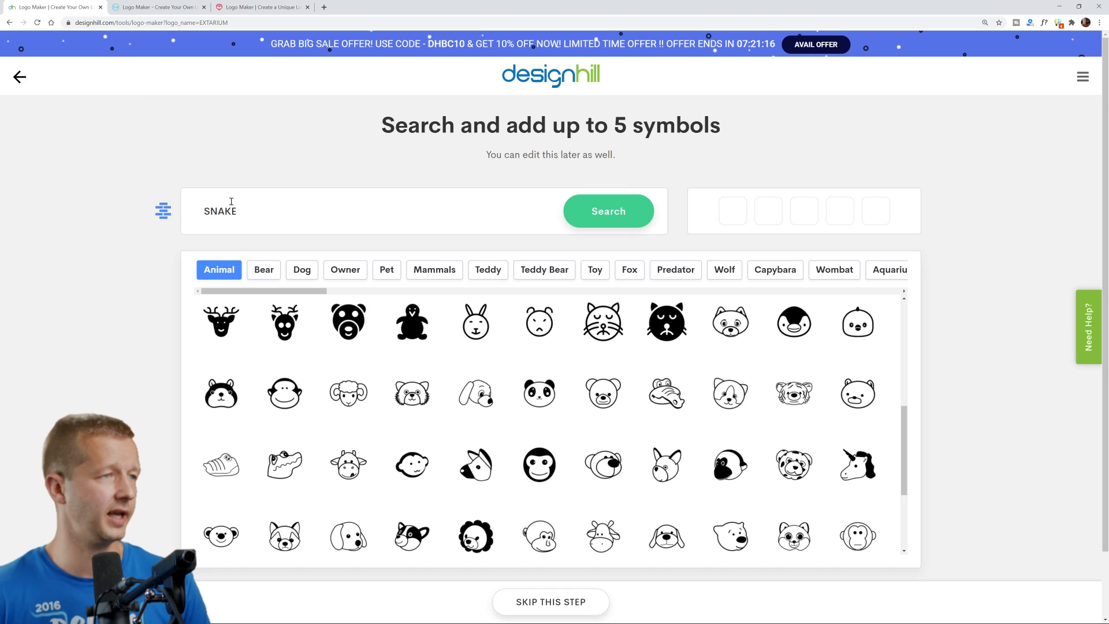
left_click(612, 218)
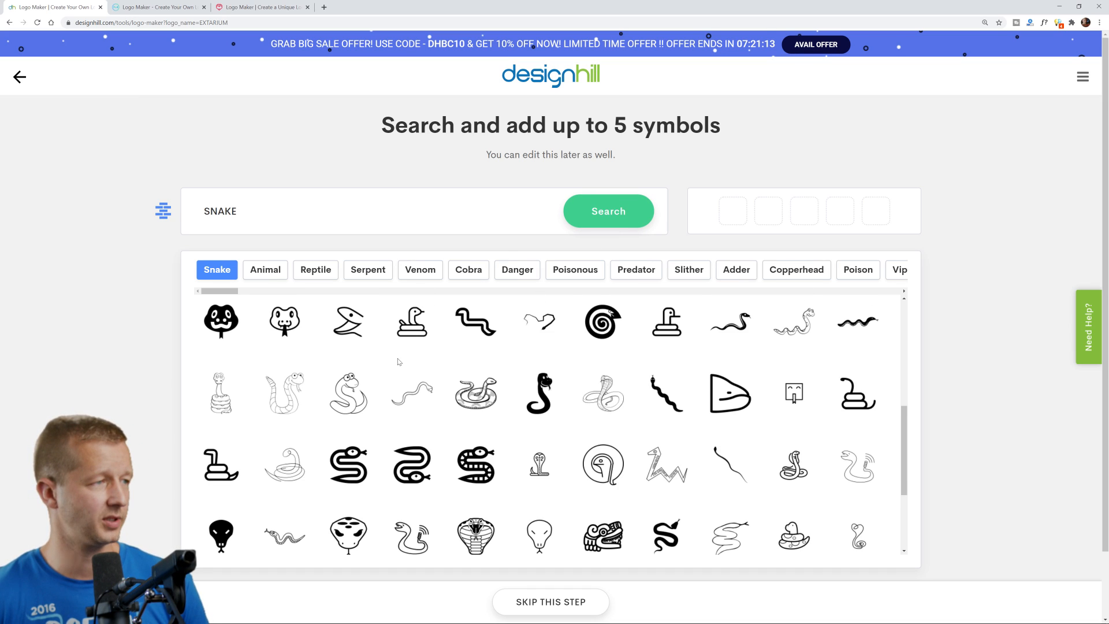
left_click(350, 323)
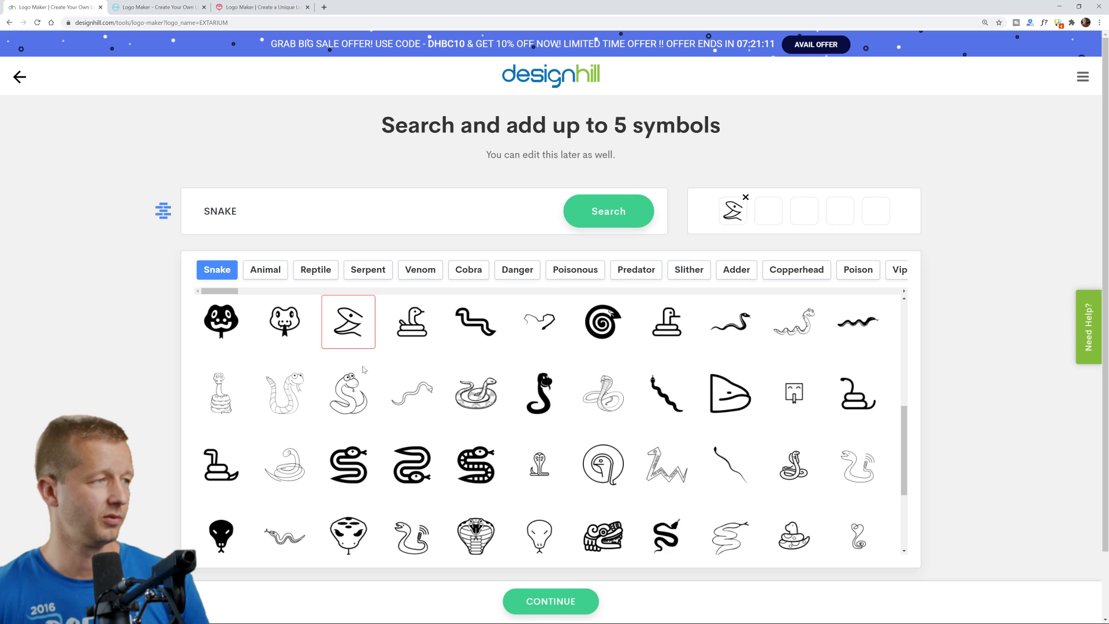
left_click(413, 327)
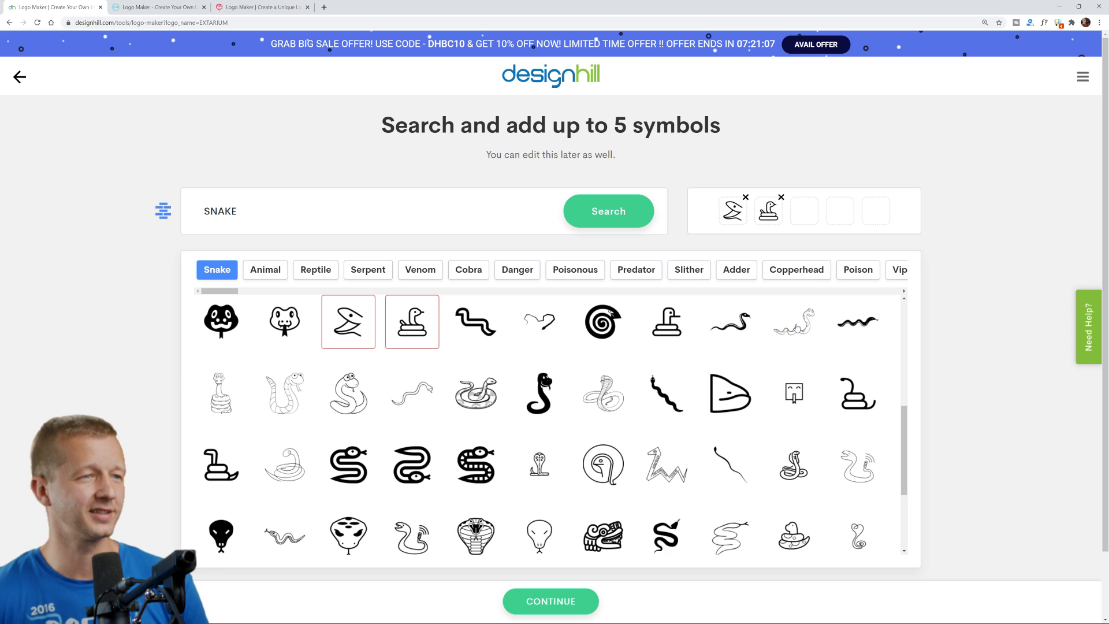
scroll(768, 440, "down", 2)
scroll(585, 464, "down", 1)
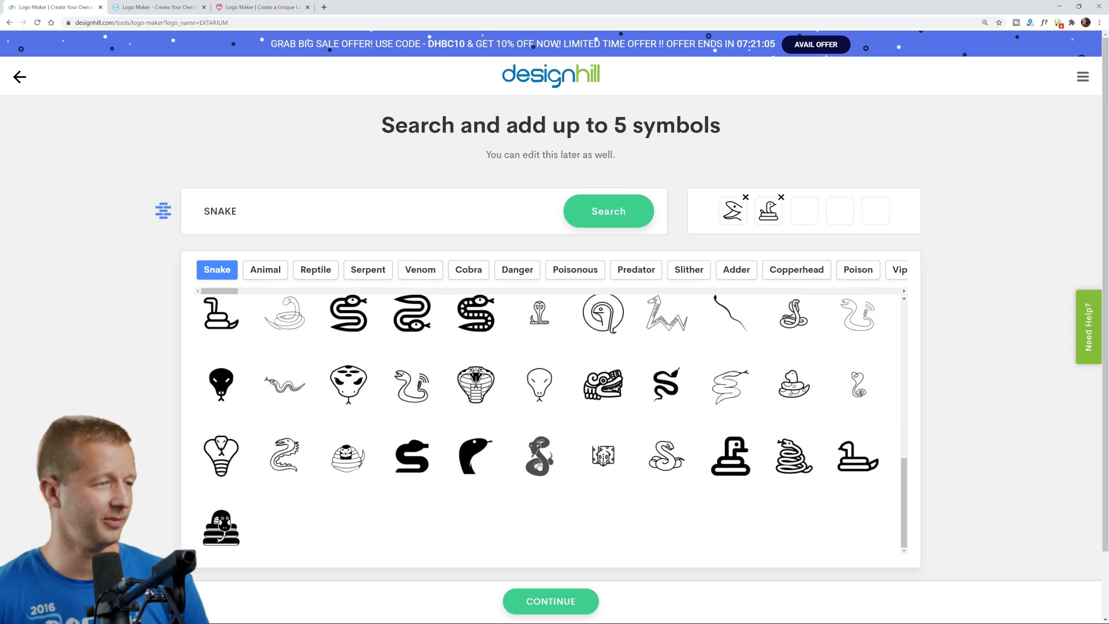
left_click(473, 456)
scroll(600, 519, "up", 3)
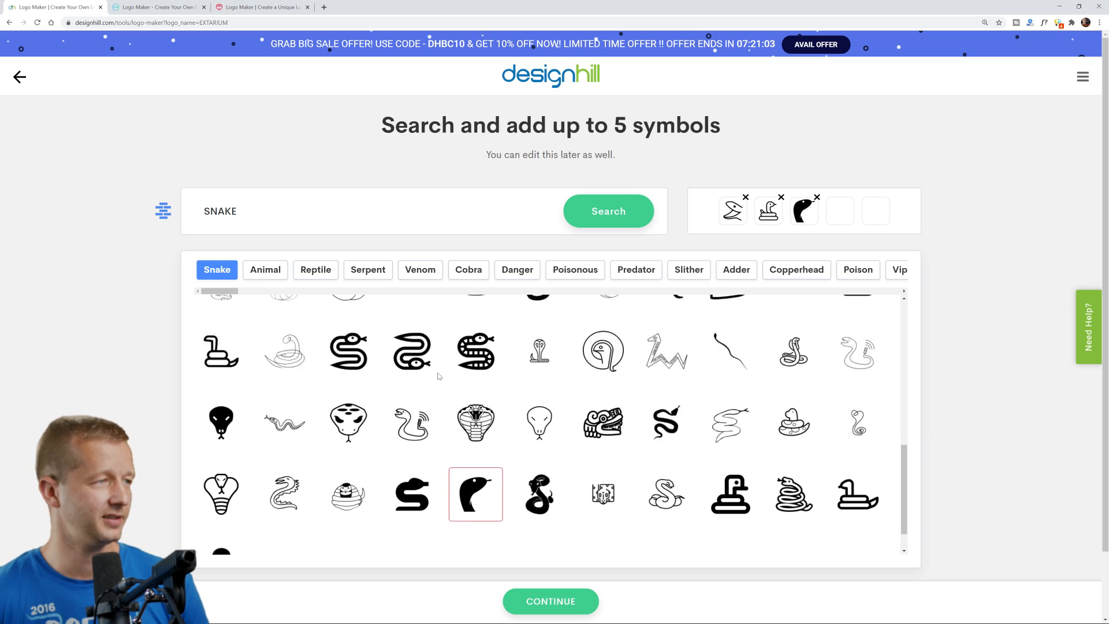
Search the symbols for REPTILE, add the black lizard and the outlined reptile head, and continue to the generated logos
left_click_drag(257, 209, 199, 206)
type("REPTILE")
key("Return")
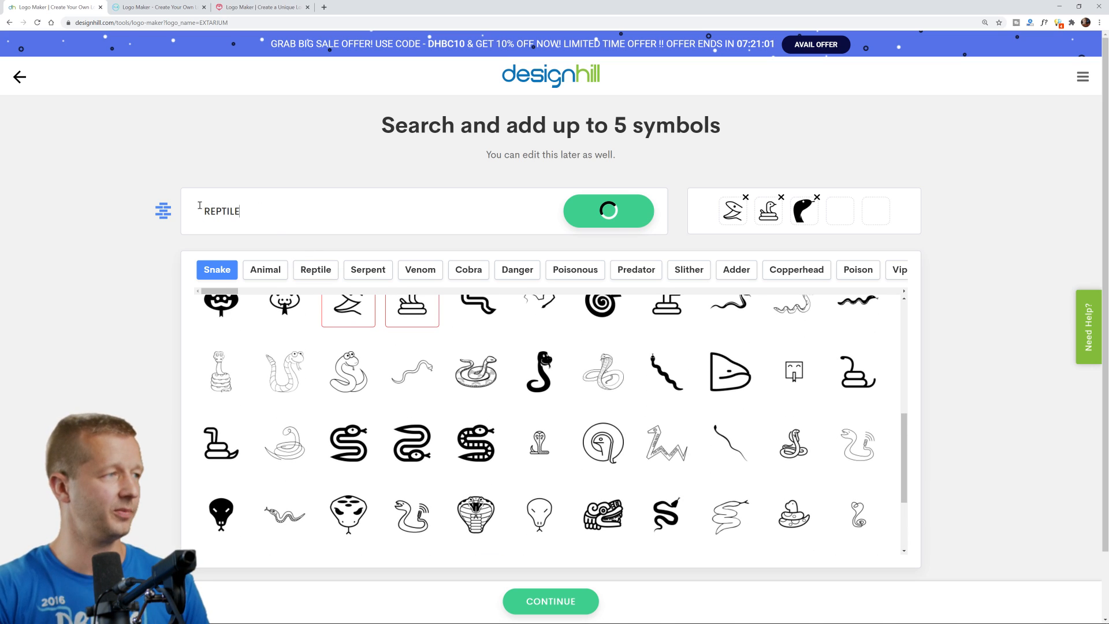
scroll(484, 381, "up", 1)
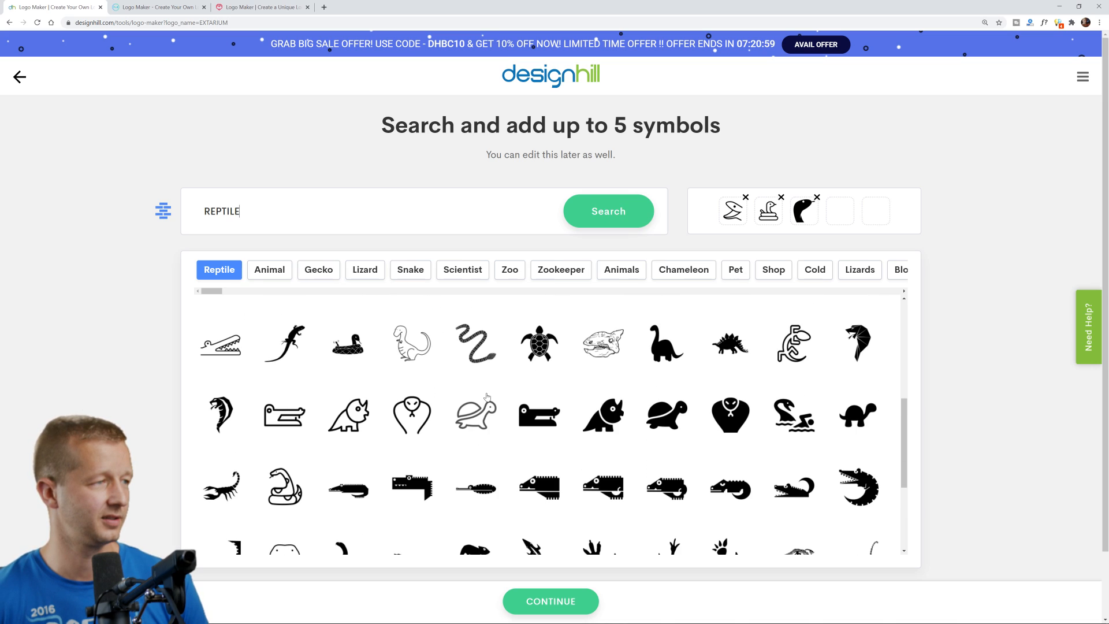
left_click(284, 343)
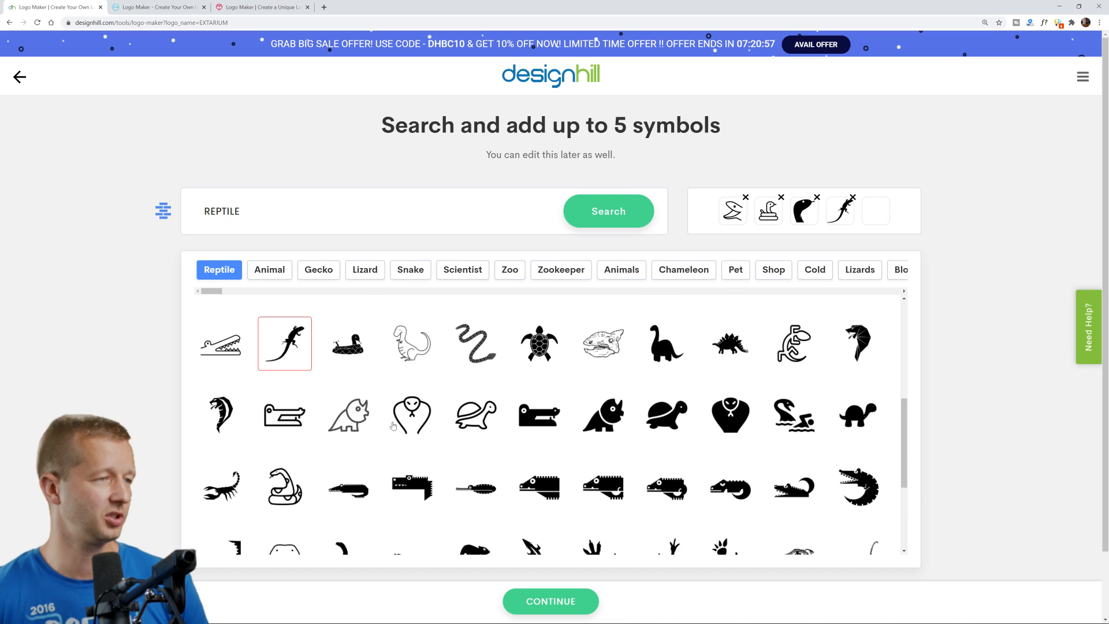
left_click(613, 354)
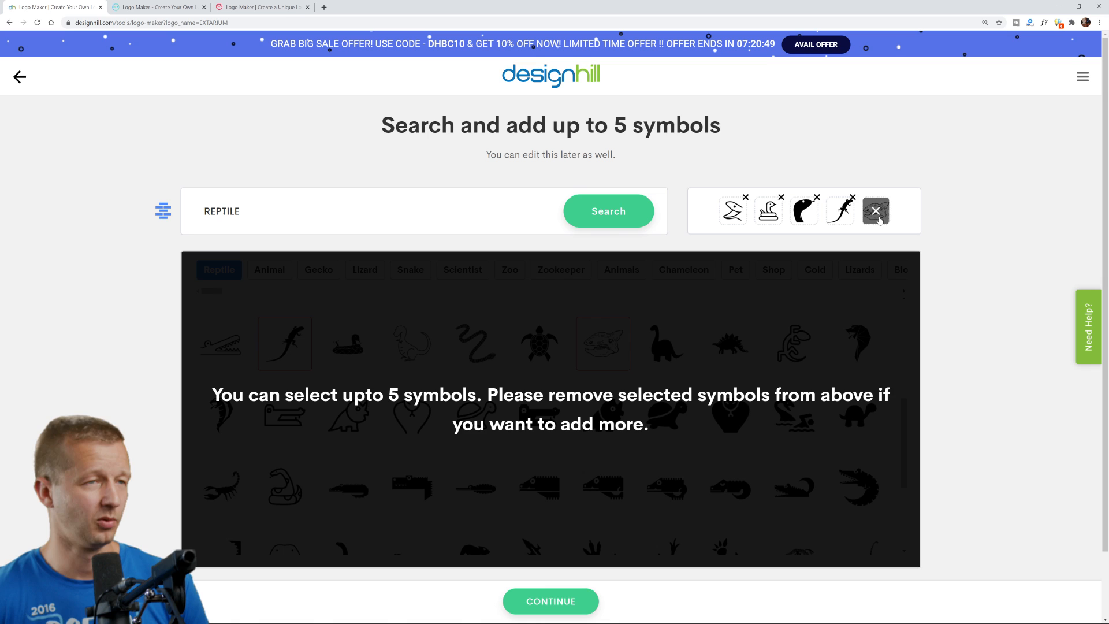
left_click(555, 603)
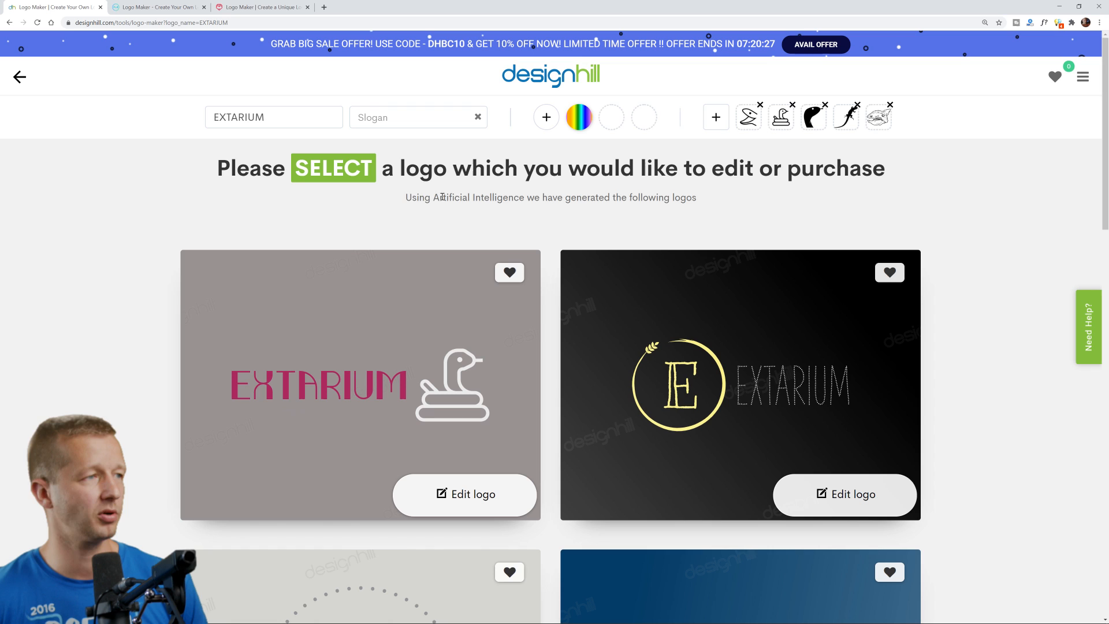
Review the generated EXTARIUM logo designs, comparing their symbols, fonts, colors and containers
left_click_drag(404, 197, 722, 199)
left_click(727, 203)
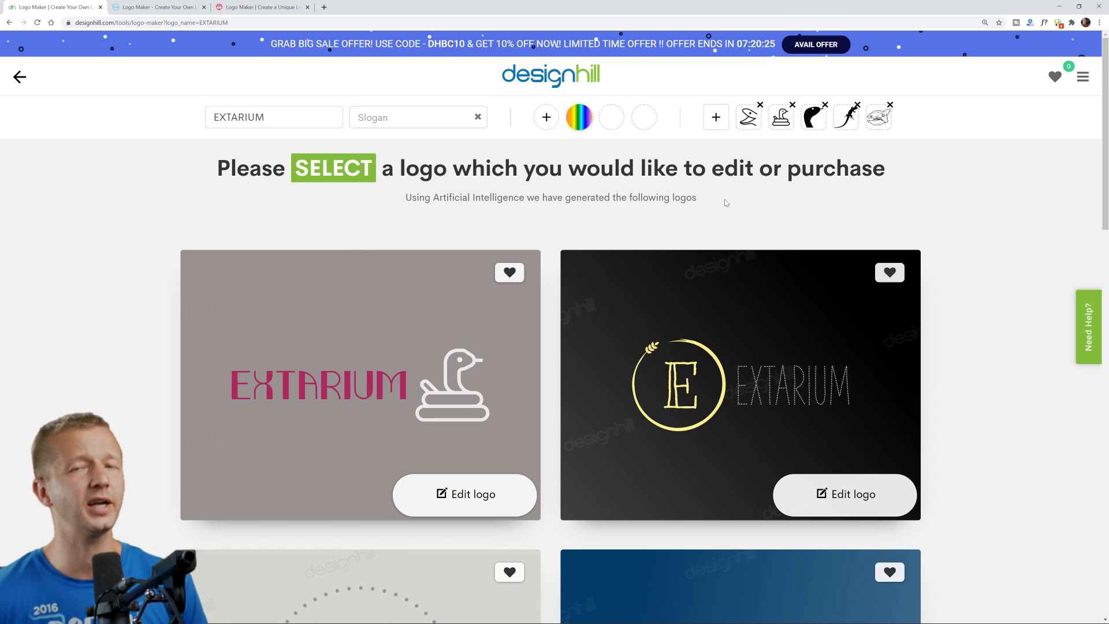
scroll(974, 278, "down", 1)
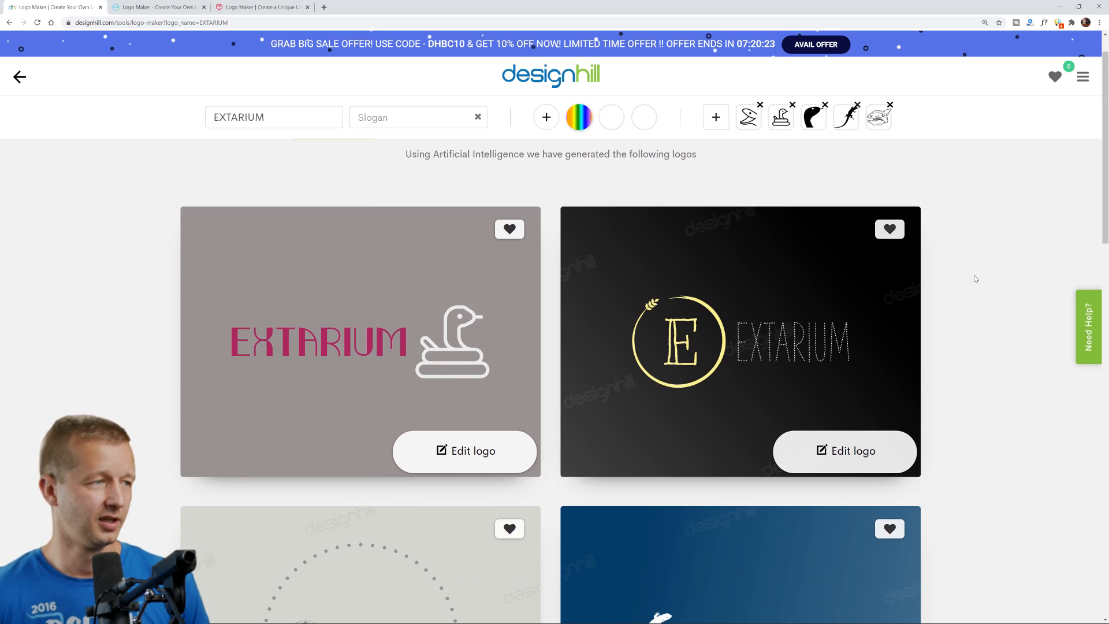
scroll(974, 279, "up", 1)
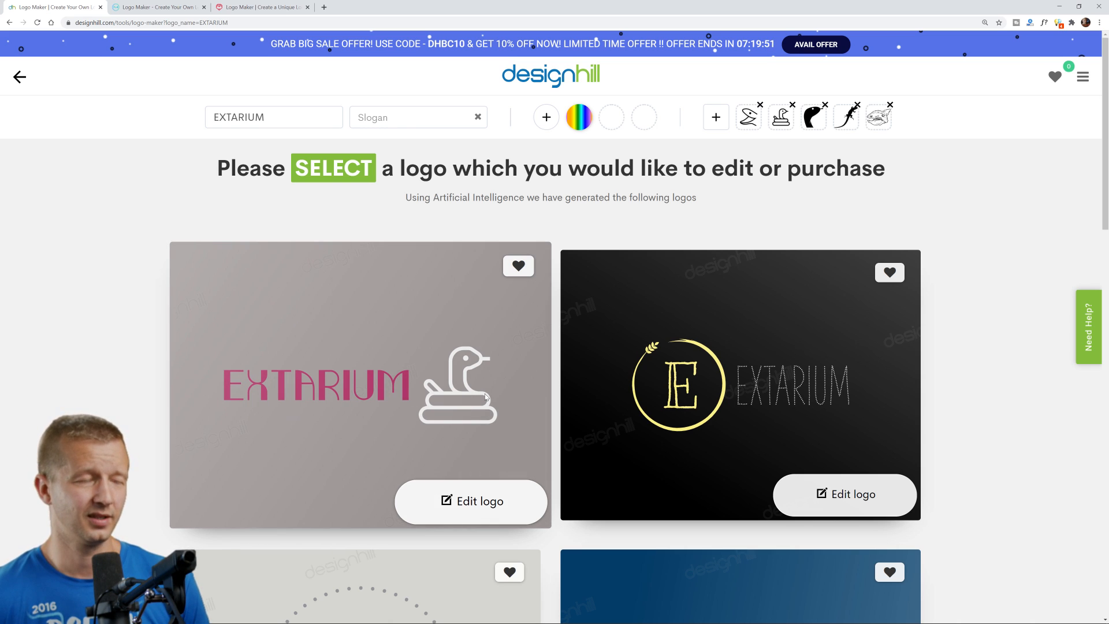
scroll(485, 396, "down", 5)
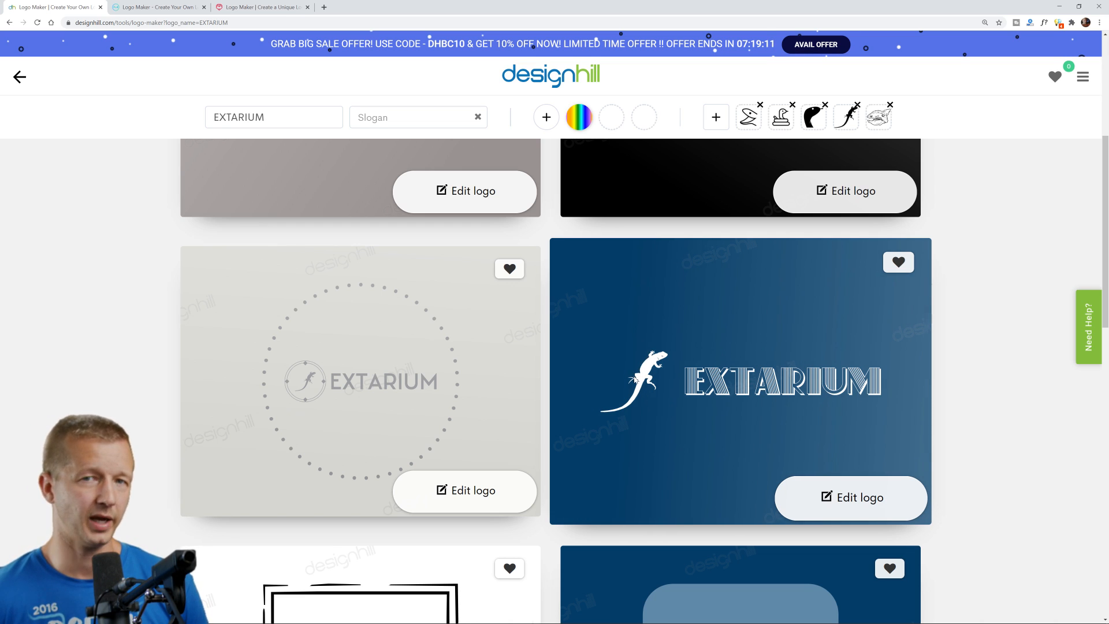
scroll(681, 475, "down", 6)
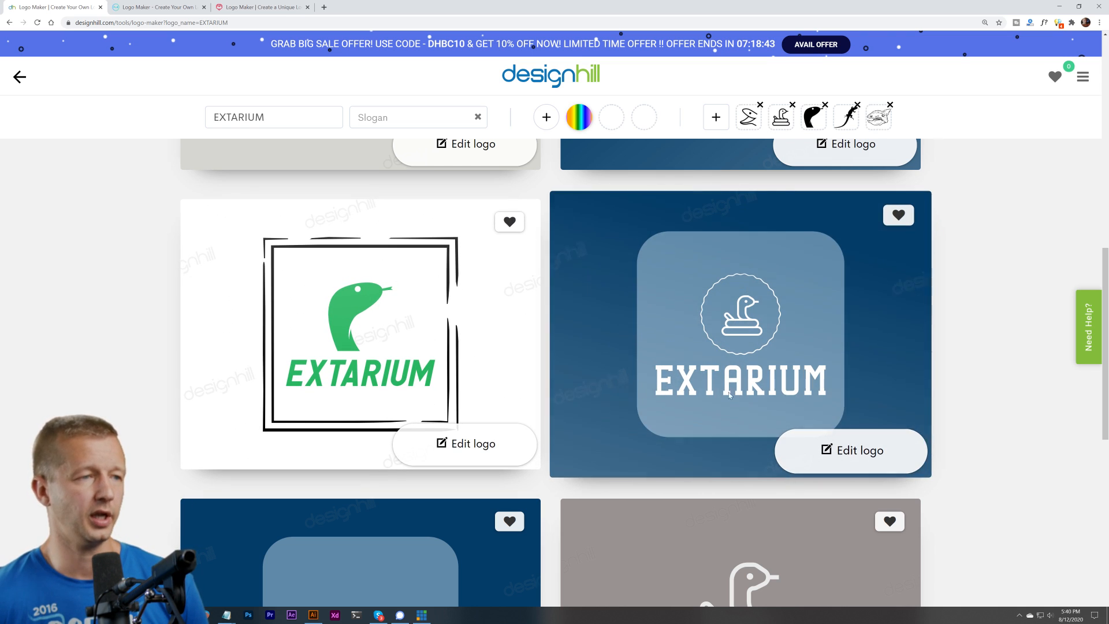
scroll(681, 376, "down", 5)
scroll(685, 432, "down", 5)
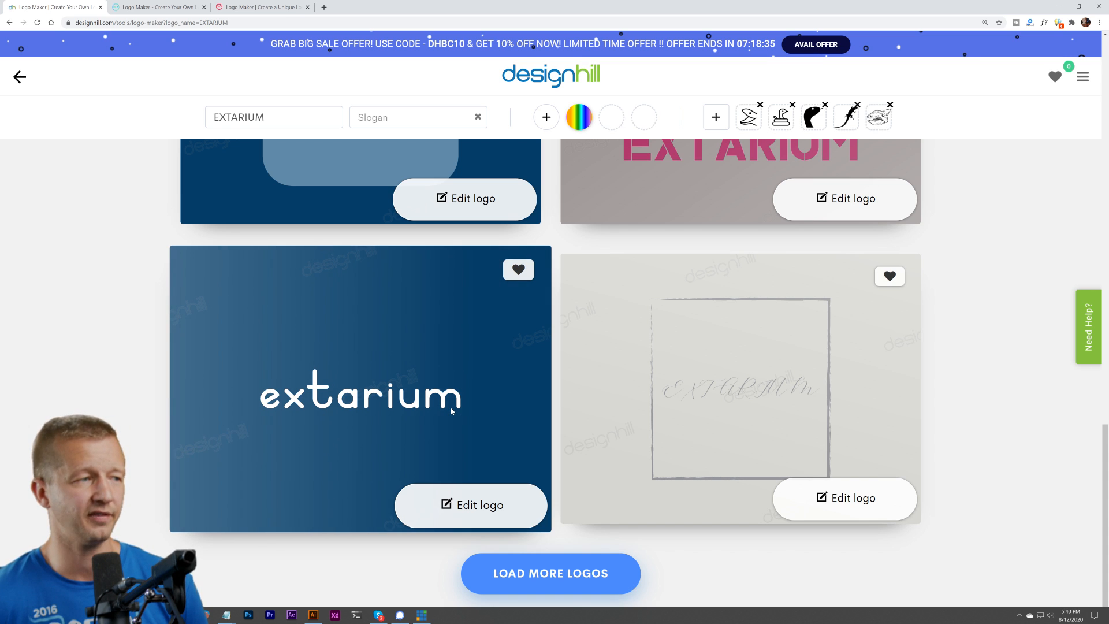
scroll(463, 438, "down", 10)
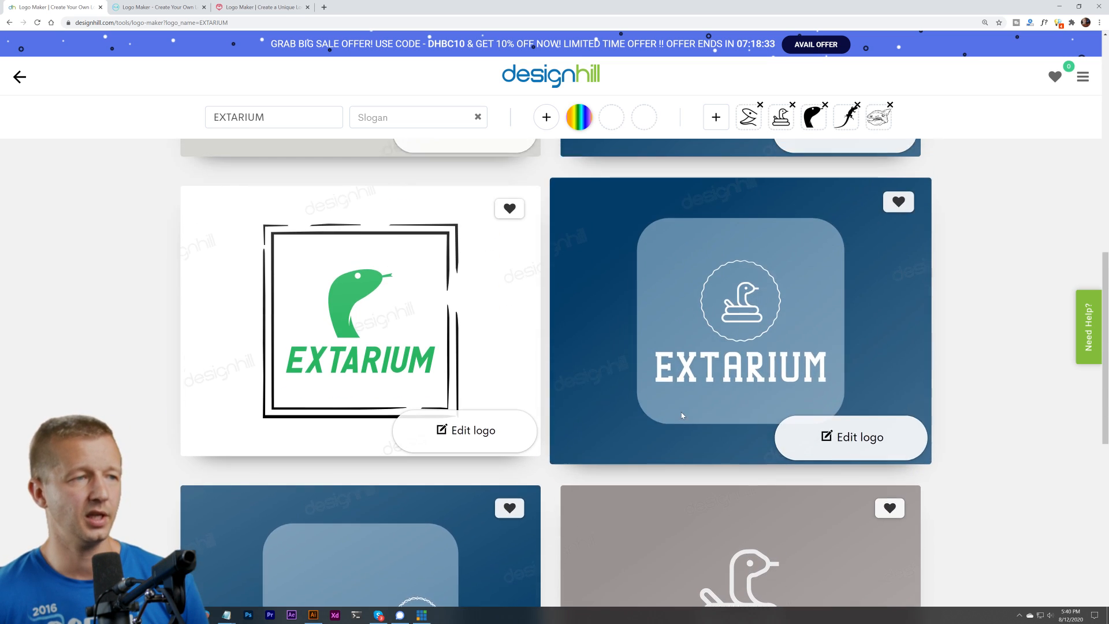
scroll(681, 411, "up", 15)
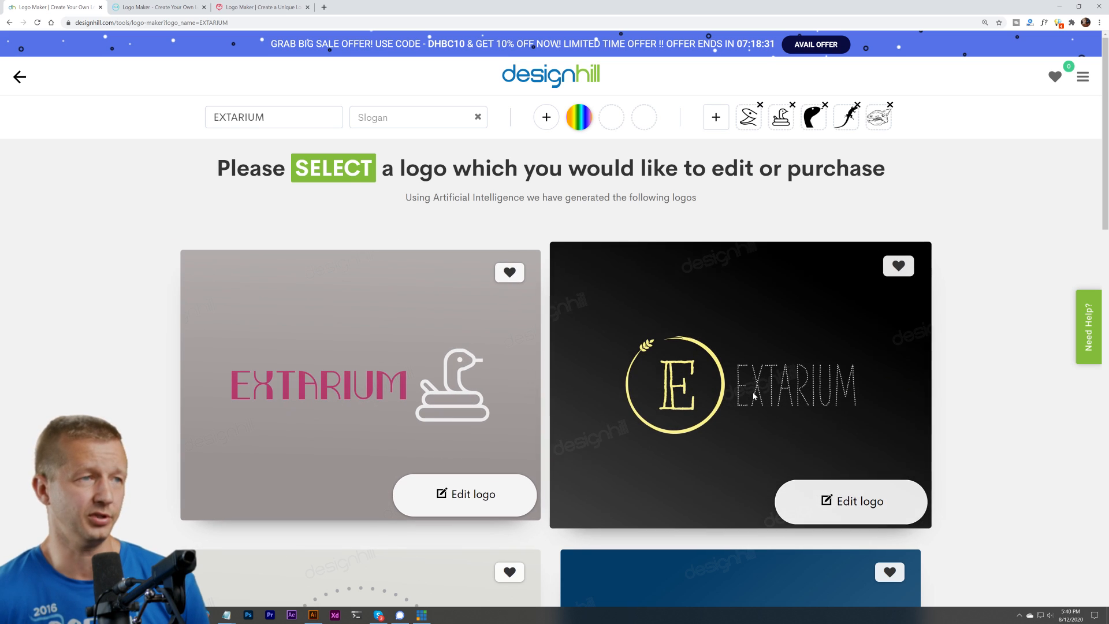
scroll(745, 420, "down", 8)
scroll(469, 385, "up", 2)
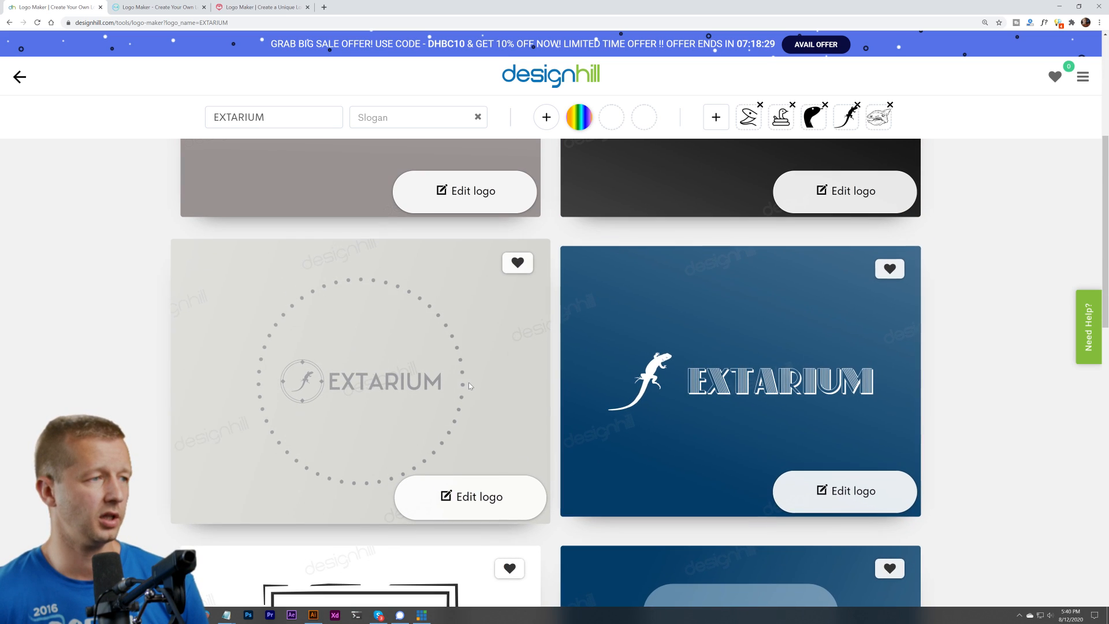
Open the gray EXTARIUM design with the lizard badge inside a dotted circle for editing and select its outer container
left_click(483, 489)
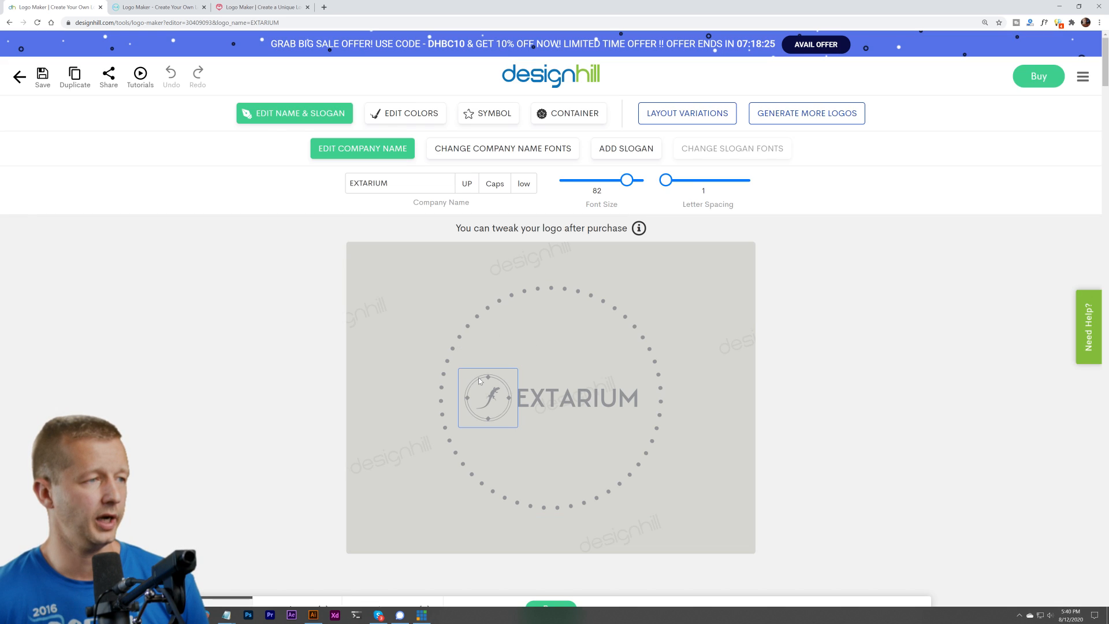
left_click(478, 377)
left_click(506, 286)
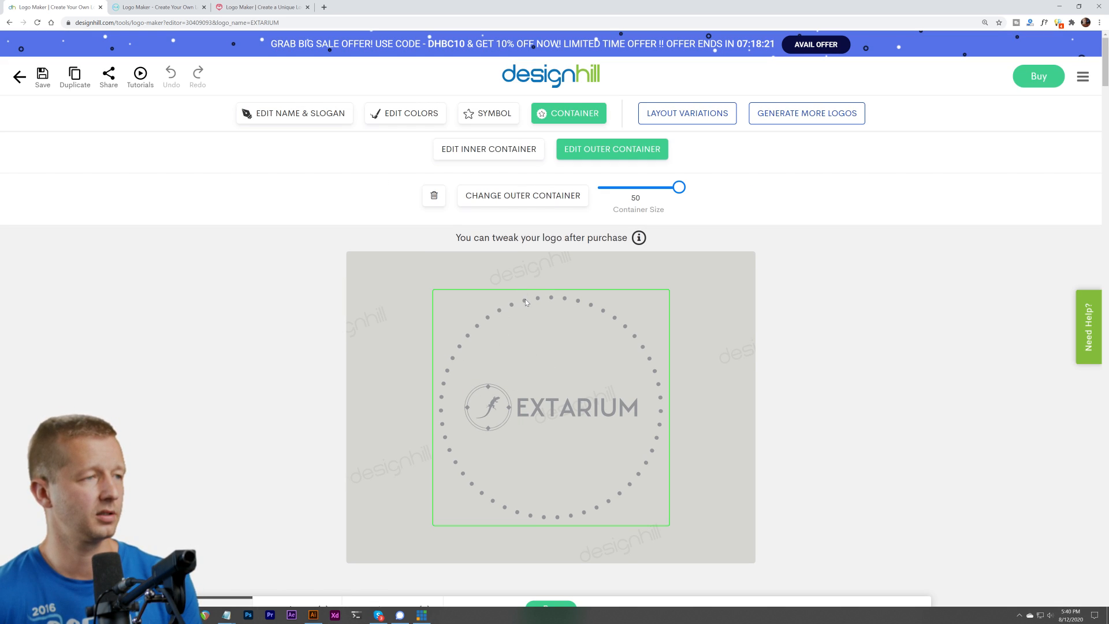
Browse the alternative outer containers, return to the logo, and review its product mockups, color palette and package contents
left_click(523, 196)
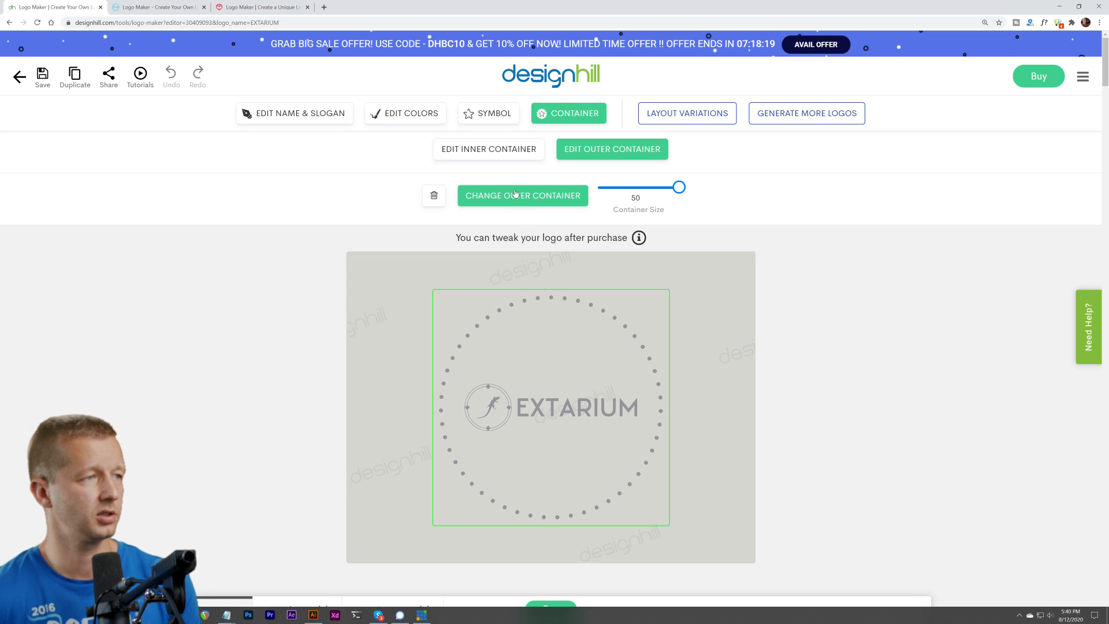
scroll(471, 346, "down", 10)
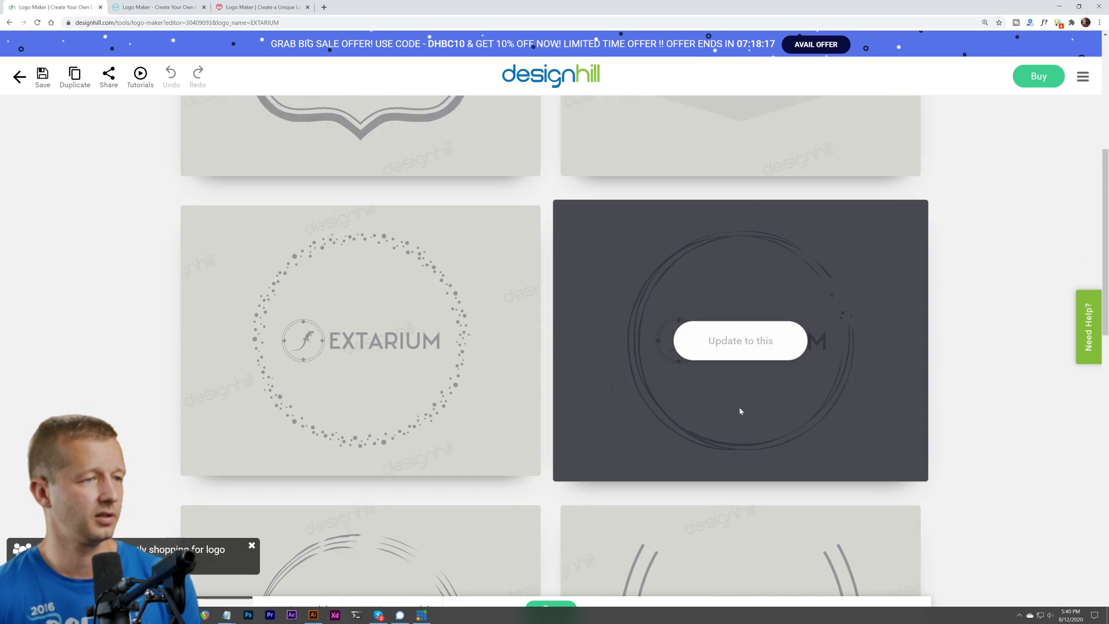
scroll(400, 408, "down", 15)
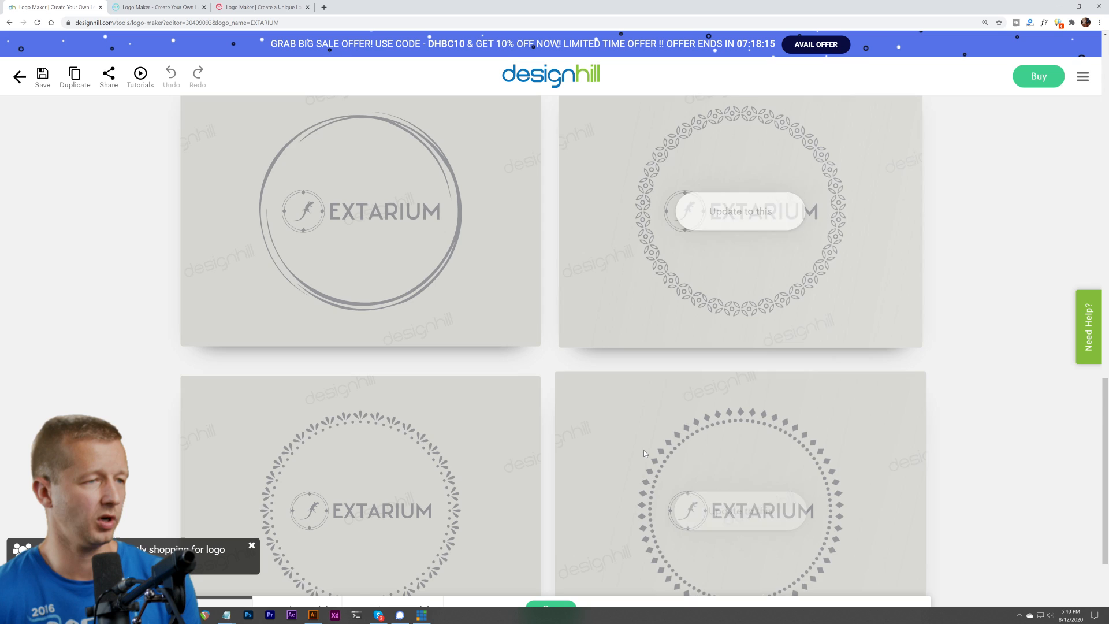
scroll(681, 500, "up", 20)
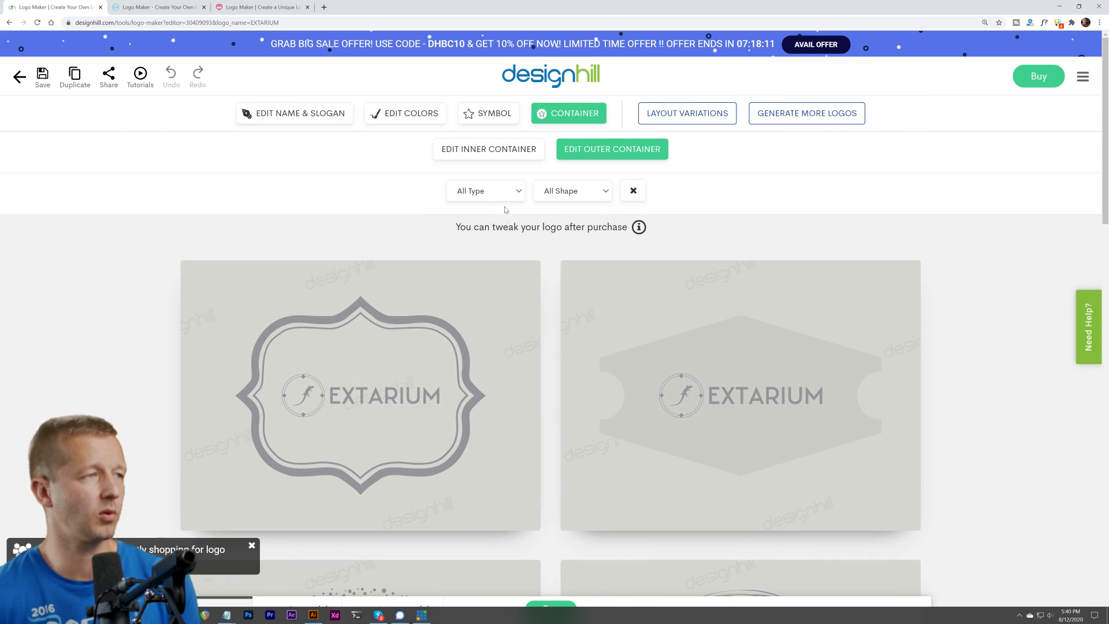
left_click(10, 23)
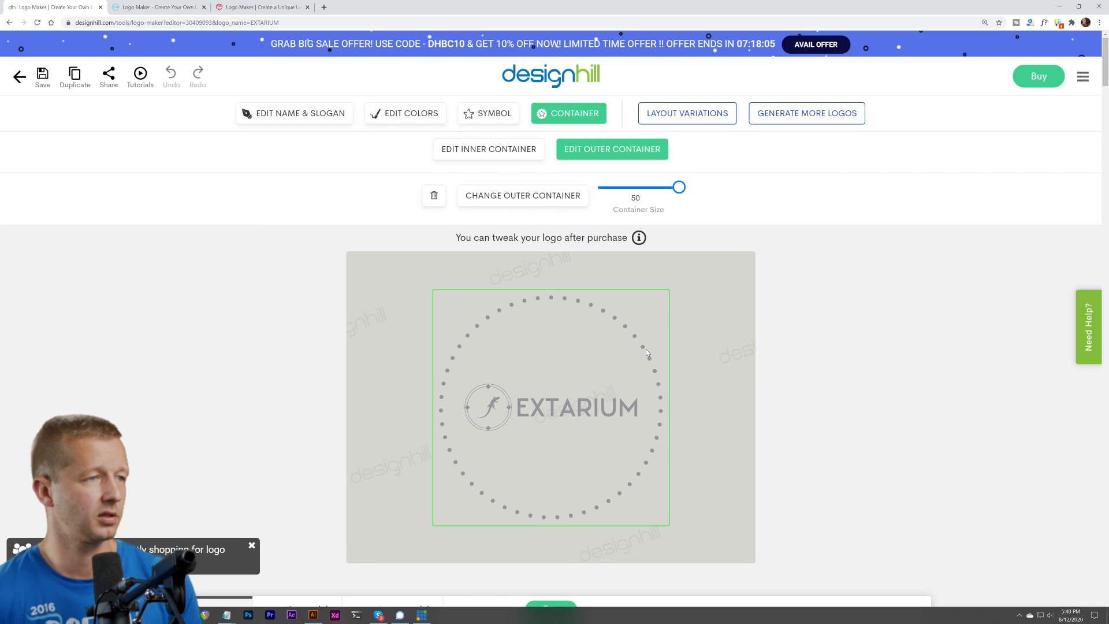
scroll(702, 431, "down", 7)
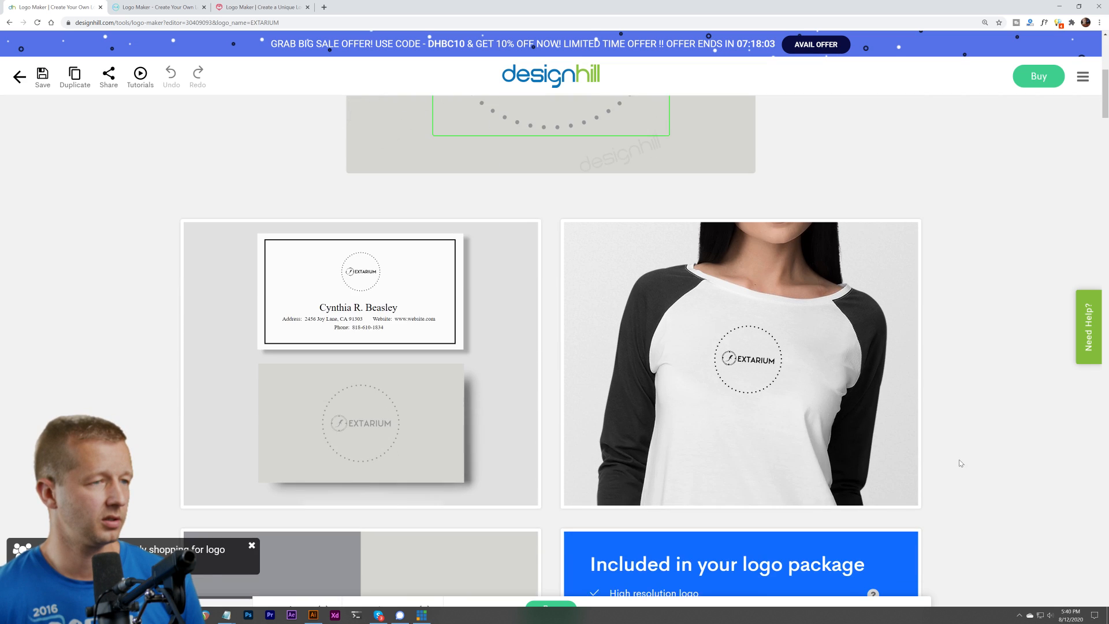
scroll(960, 463, "down", 6)
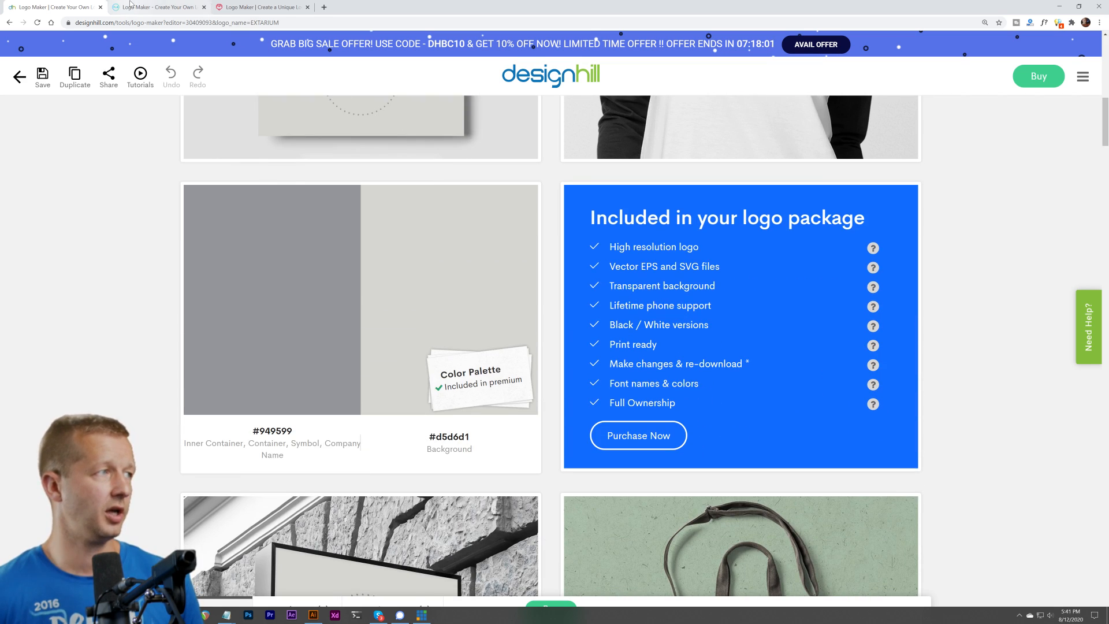
Switch to FreeLogoDesign, start the EXTARIUM logo in the Animals & Pets category, and browse the logo ideas through page 3
left_click(130, 6)
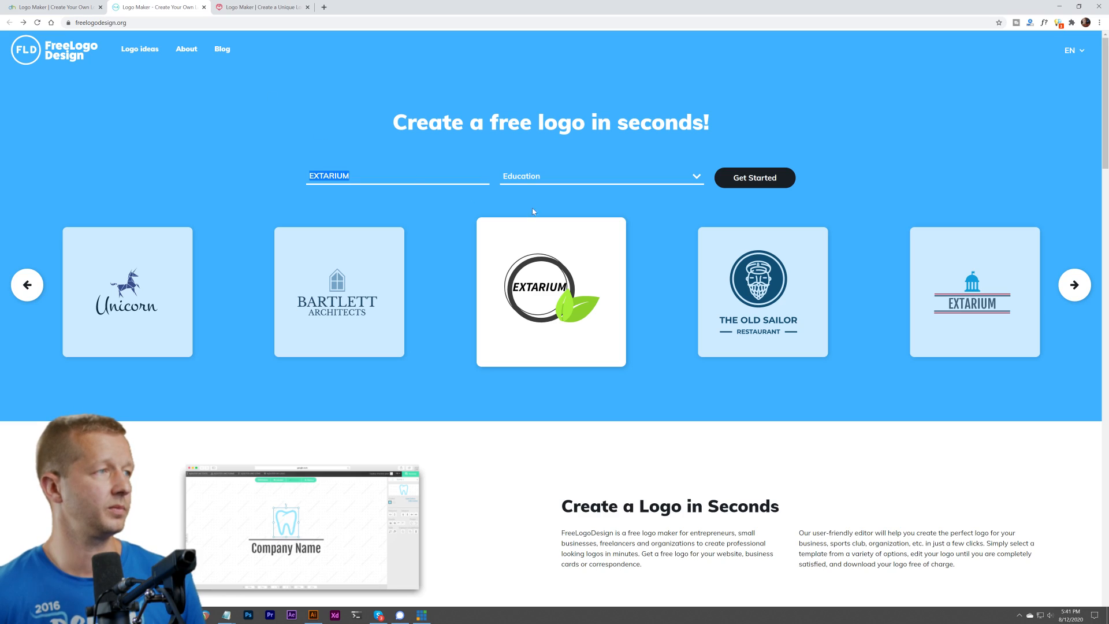
left_click(650, 179)
left_click(578, 220)
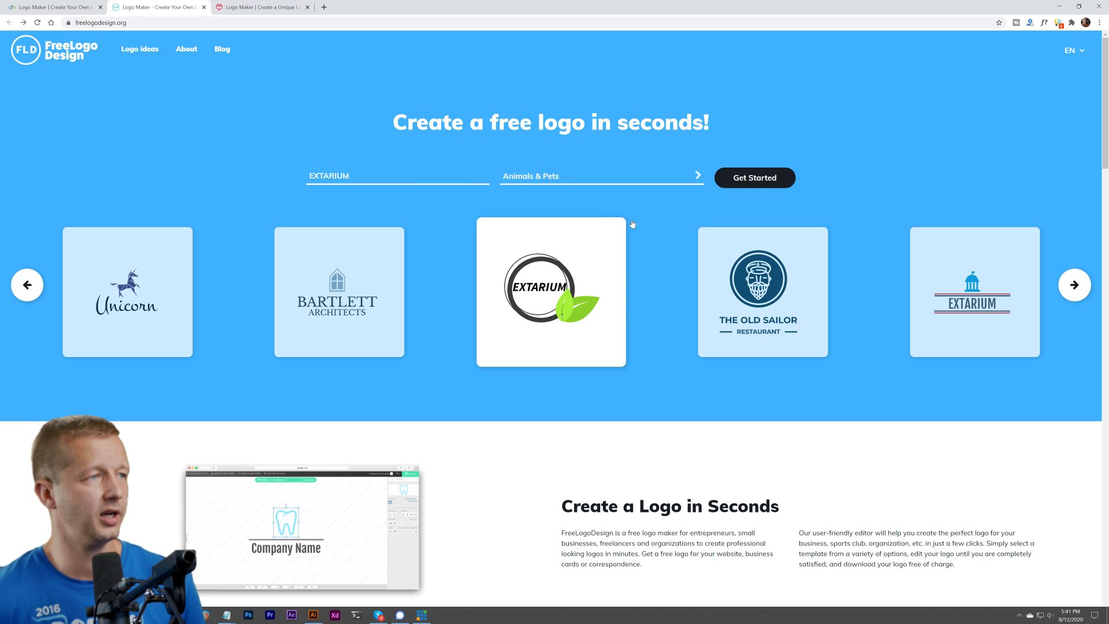
left_click(751, 179)
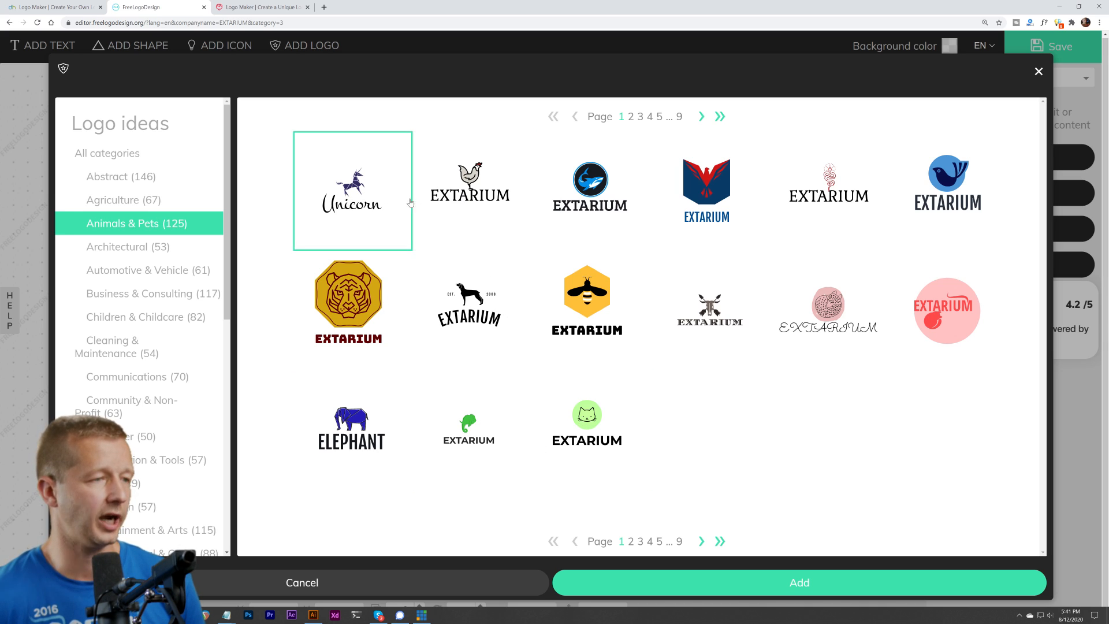
left_click(631, 541)
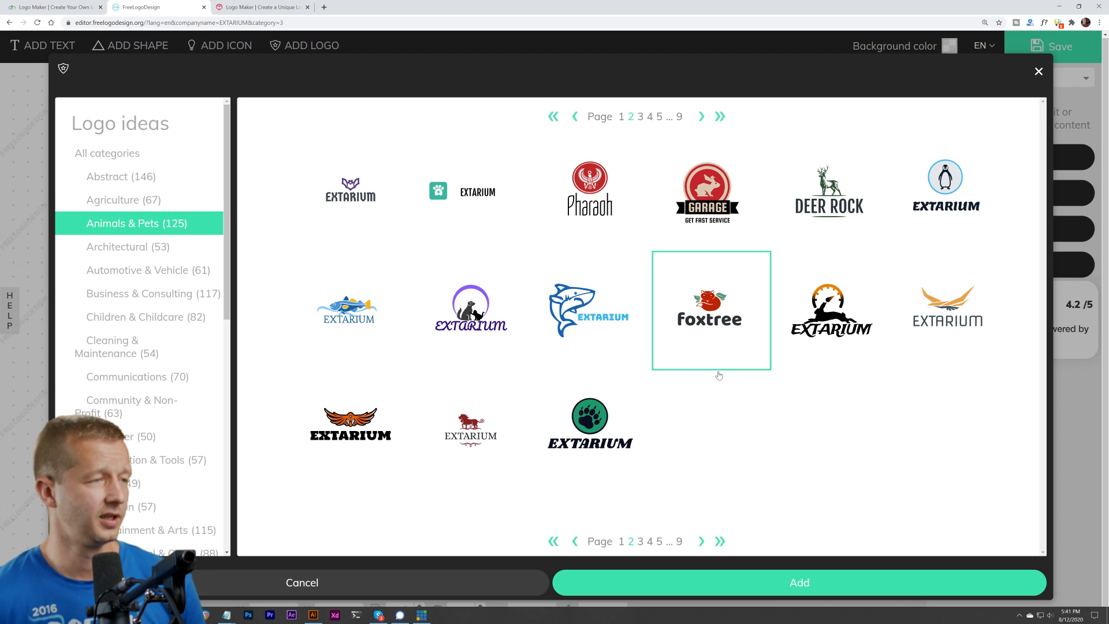
left_click(641, 541)
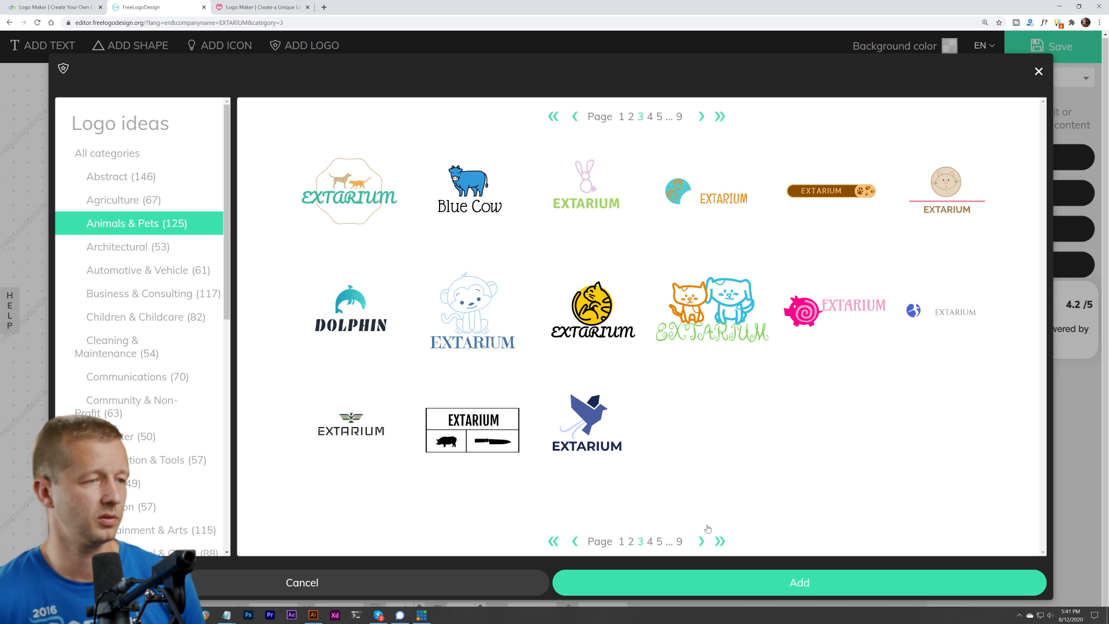
Switch to Tailor Brands, start the EXTARIUM logo without a tagline, and set the industry to Pet Care
left_click(289, 7)
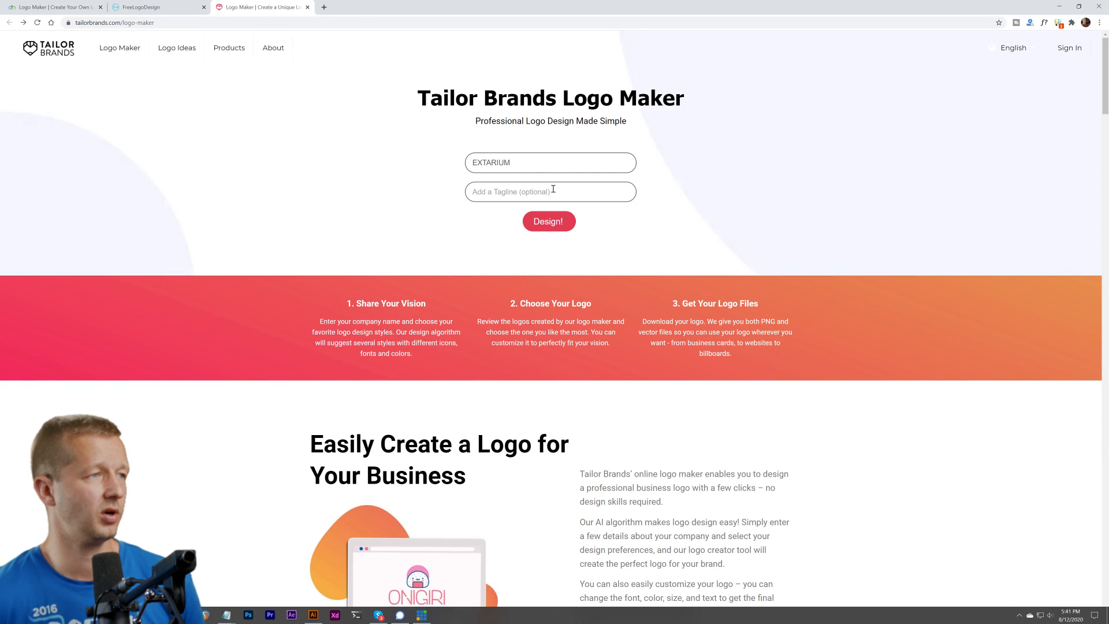
left_click(550, 223)
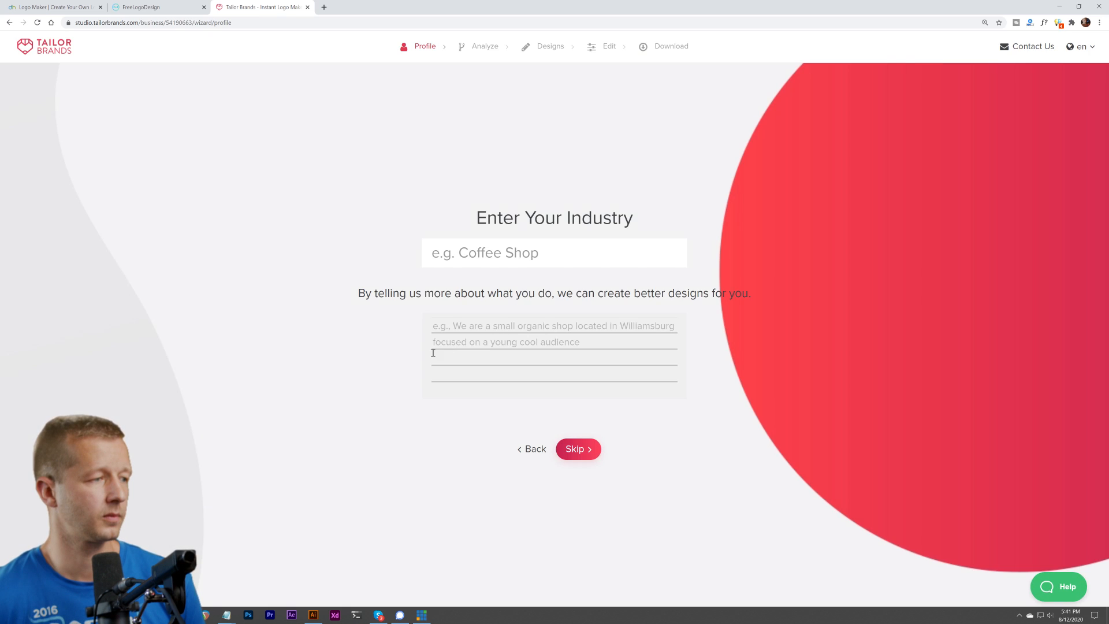
left_click(544, 251)
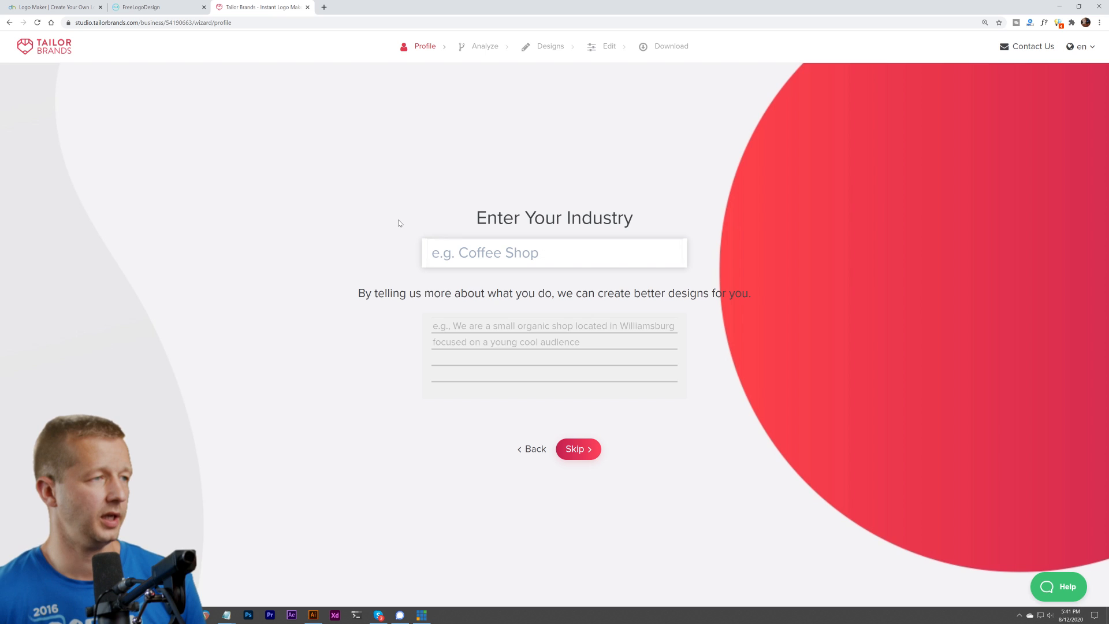
key("Tab")
left_click(524, 254)
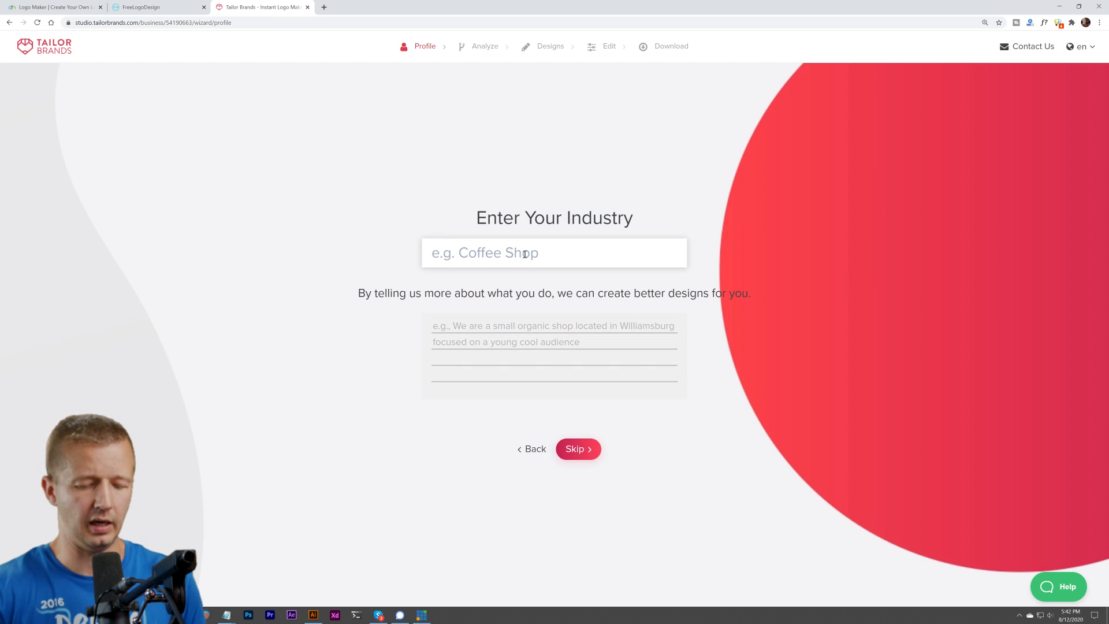
type("PET")
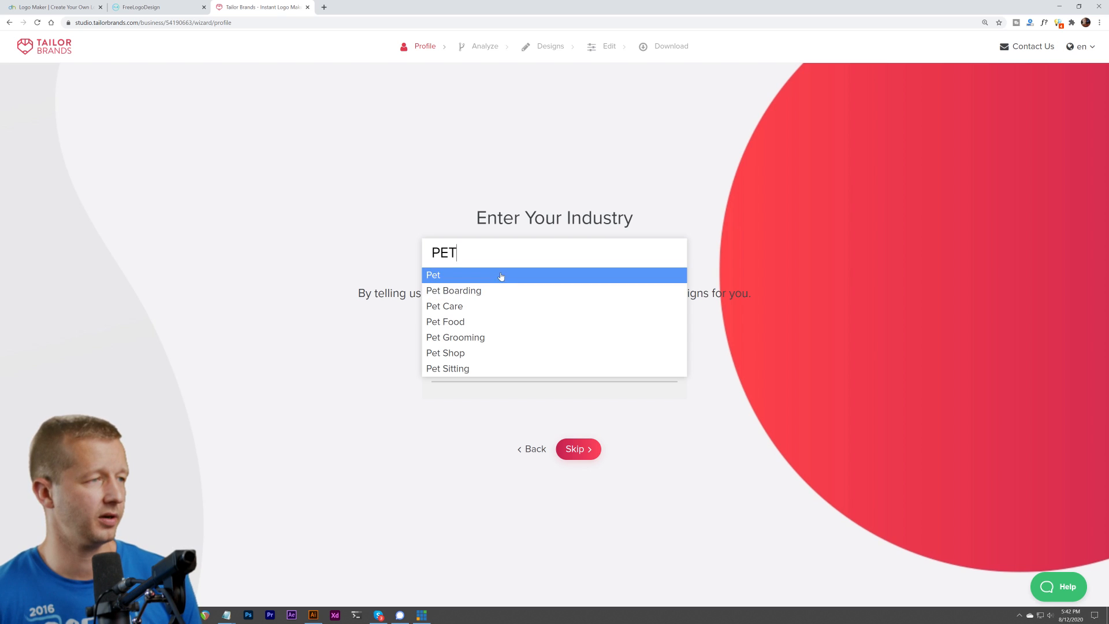
left_click(488, 307)
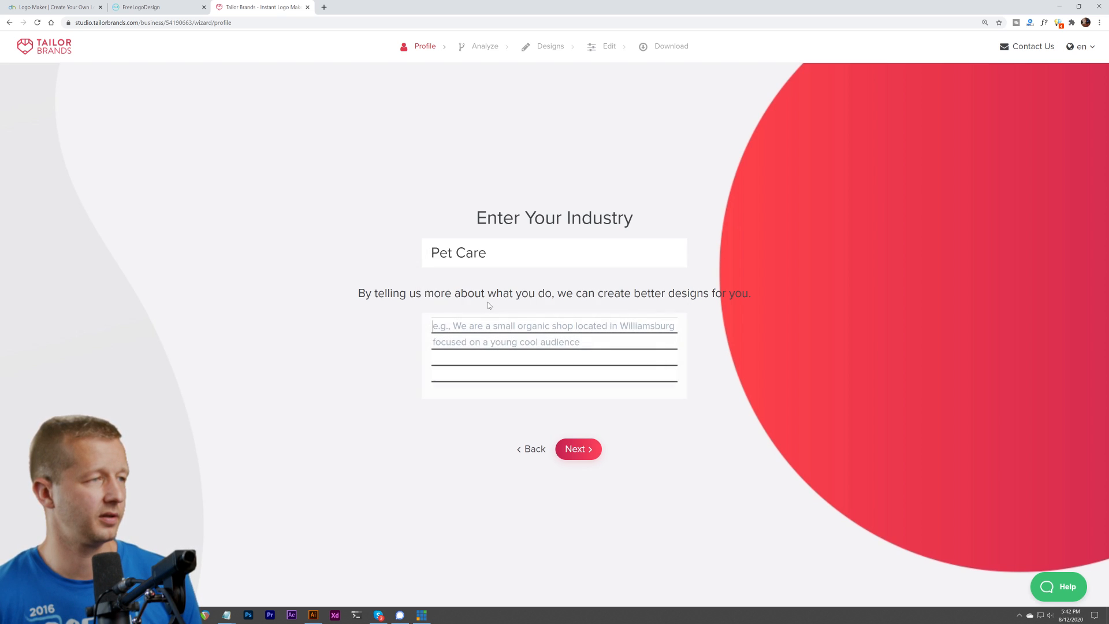
Describe the business as "I SELL DECORATIONS FOR REPTILE ENCLOSURES" and continue to the logo type choice
left_click_drag(369, 294, 597, 295)
left_click(617, 294)
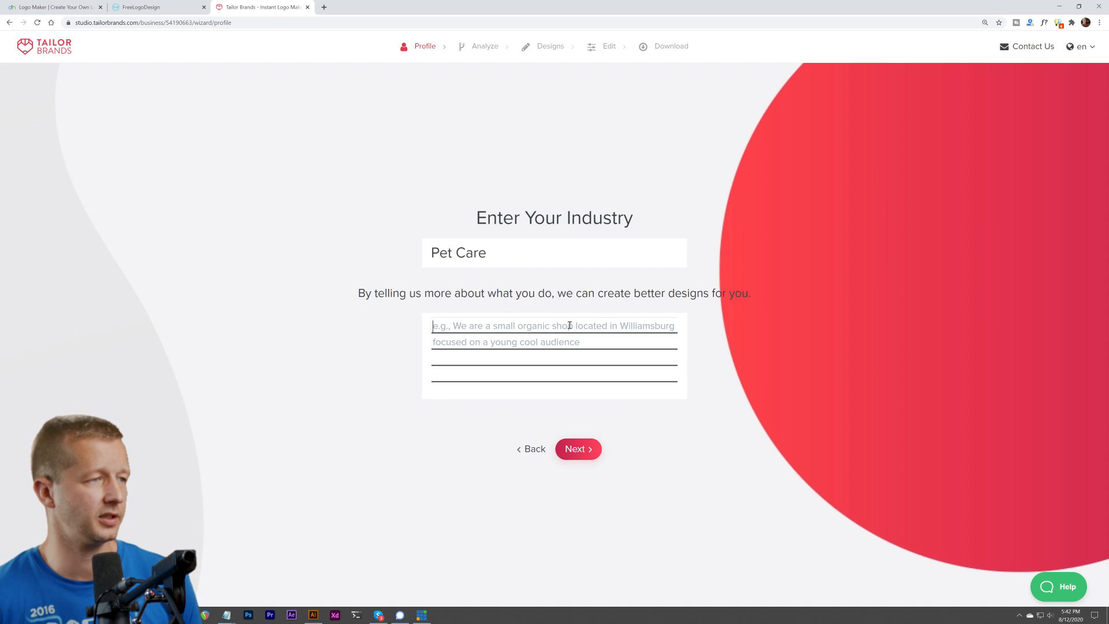
type("I SELL")
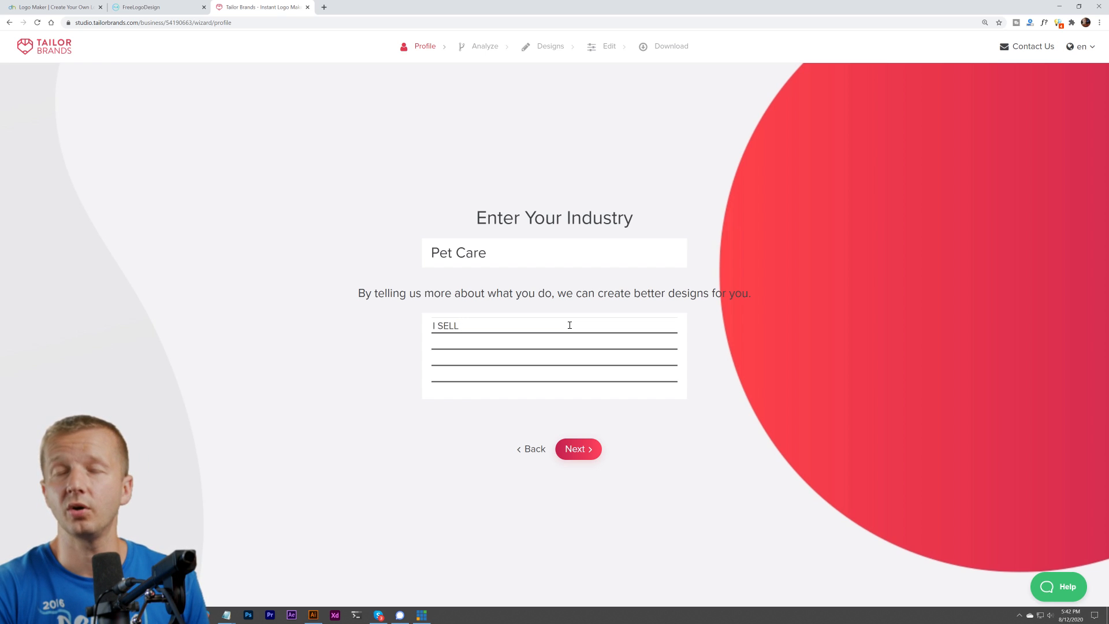
type("DECORATIONS")
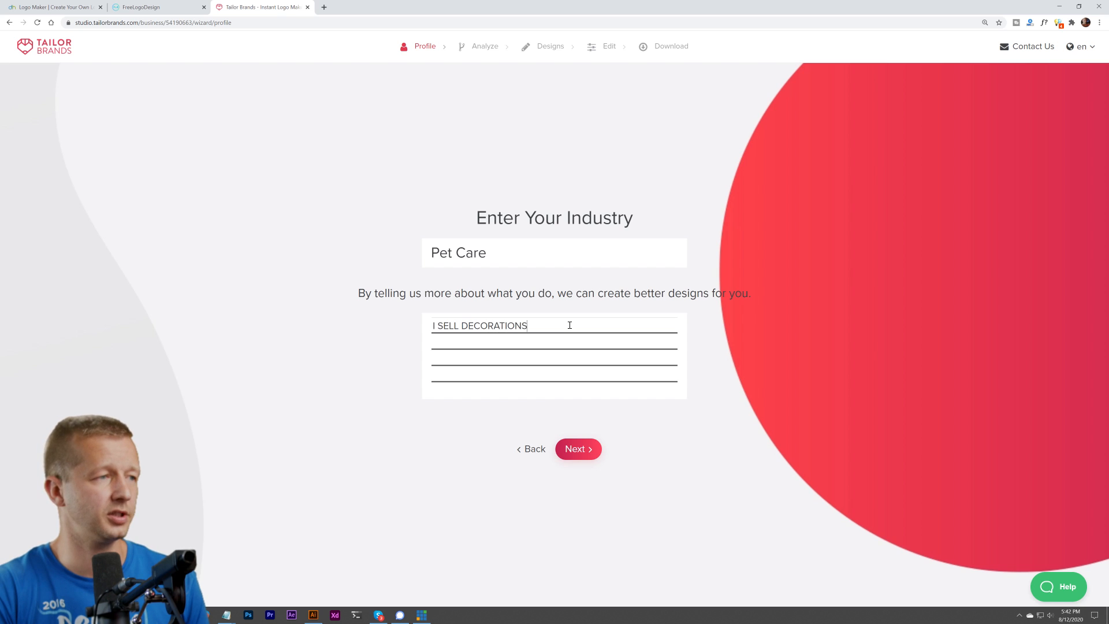
type(" FOR REPTILE ENCLOSURES")
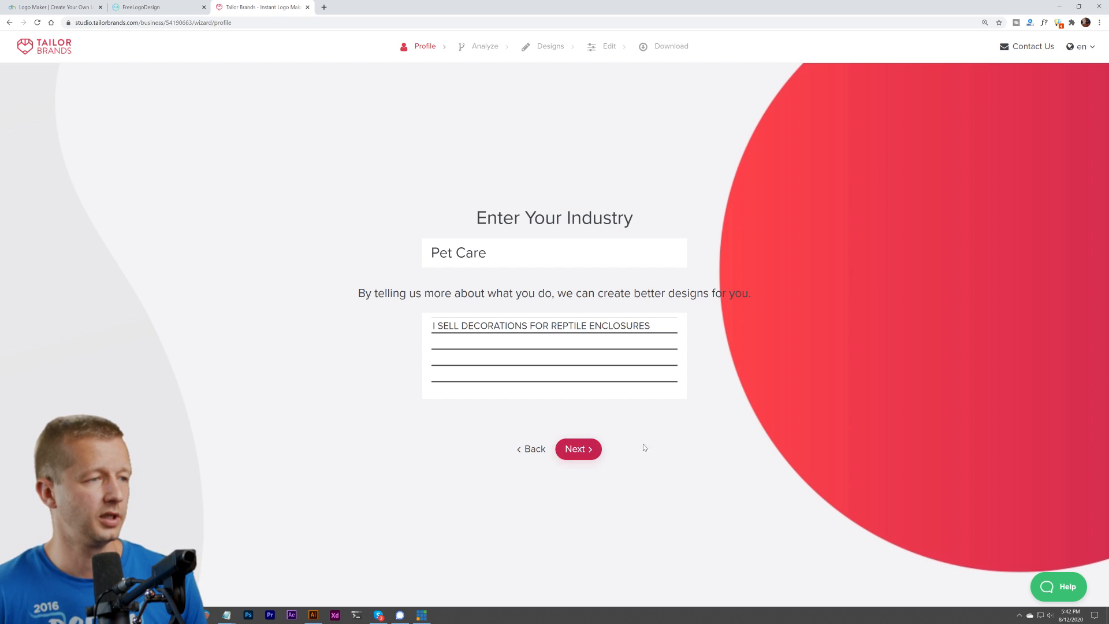
left_click(578, 449)
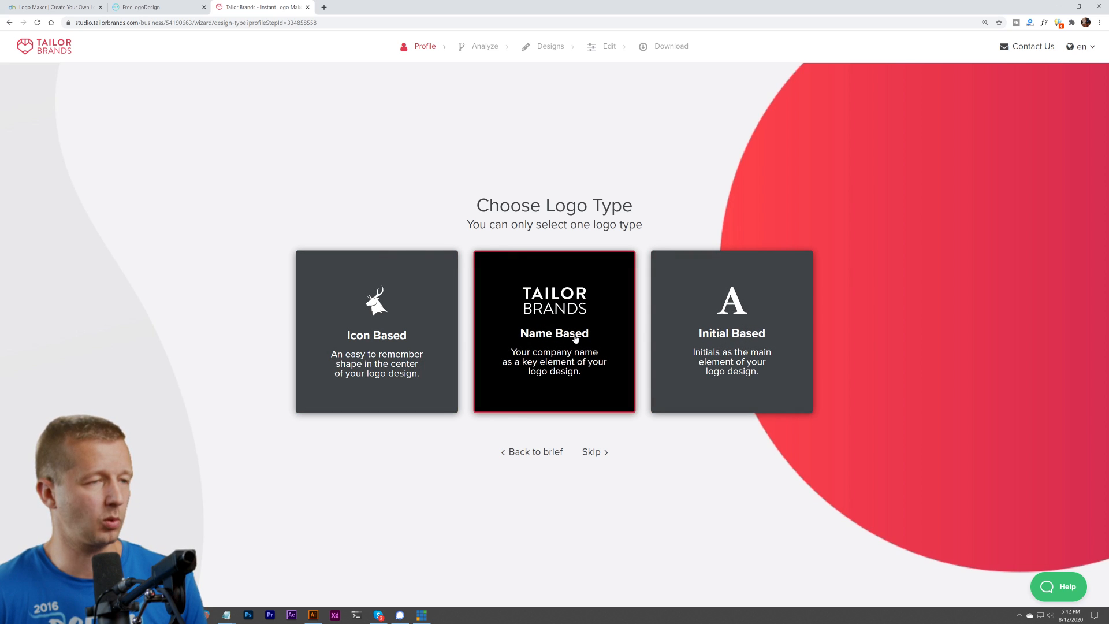
Choose an Icon Based logo with an Abstract Shape as its icon type
left_click(400, 356)
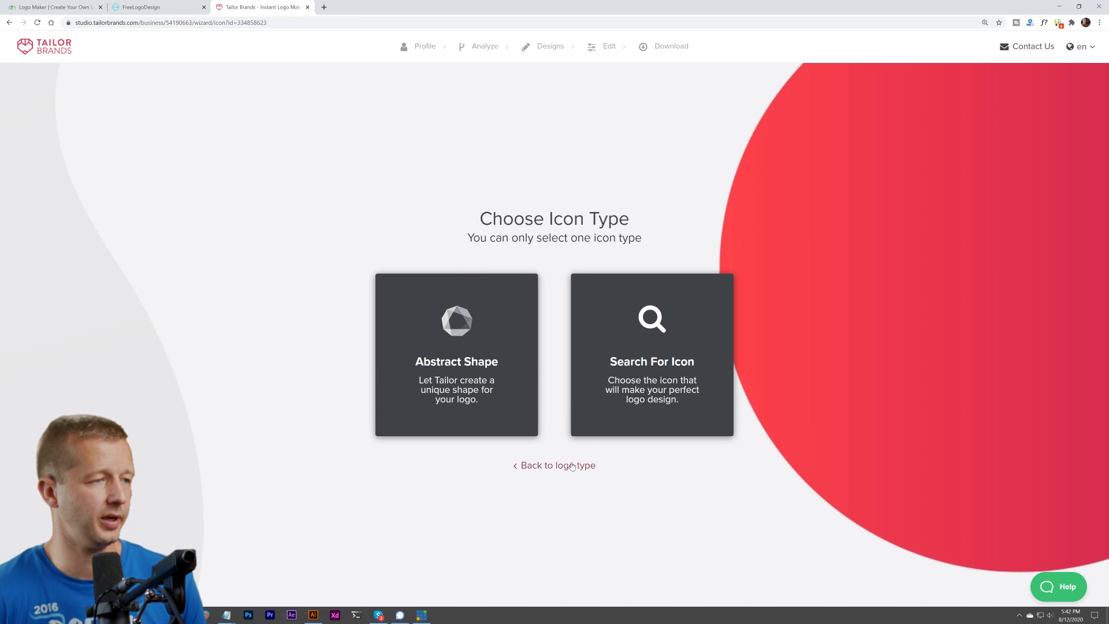
left_click(477, 378)
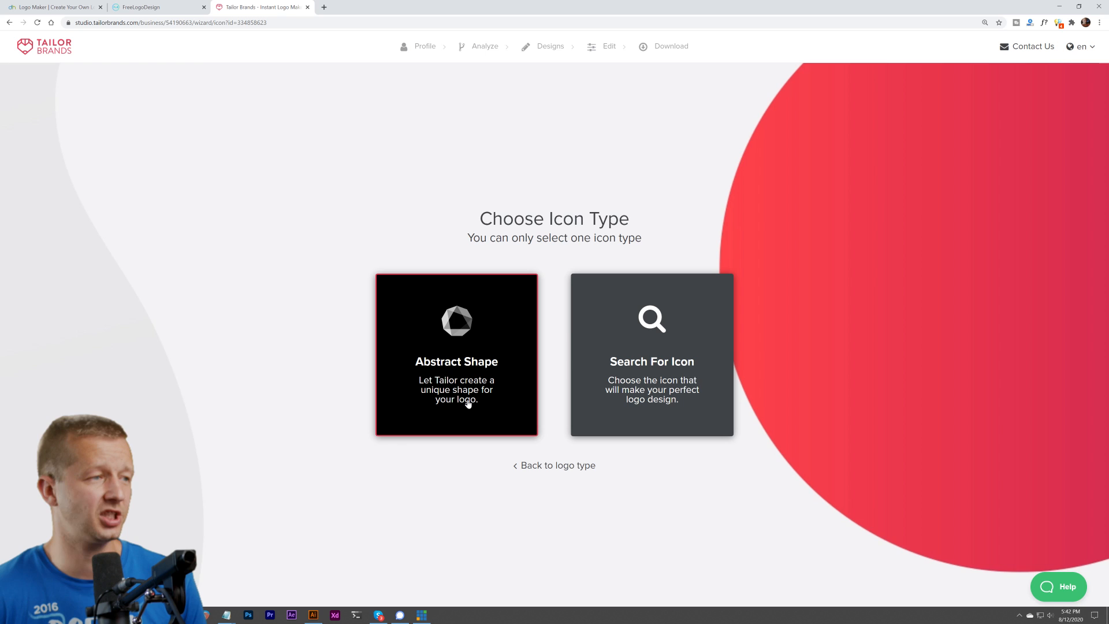
left_click(462, 361)
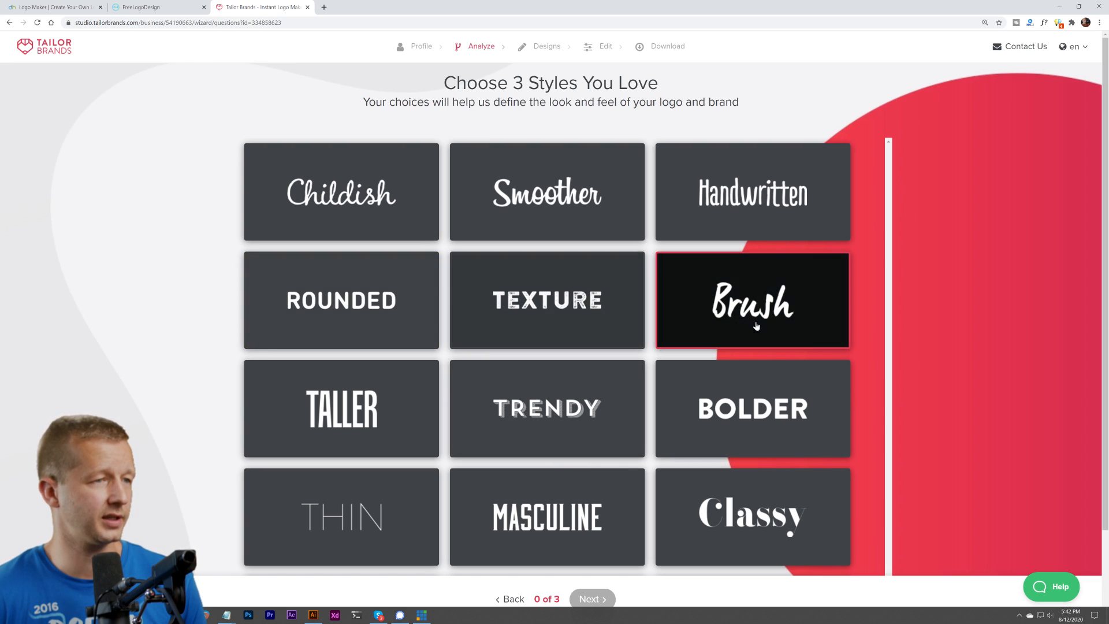
Select the Bolder, Taller and Rounded styles and generate the logo designs
left_click(724, 414)
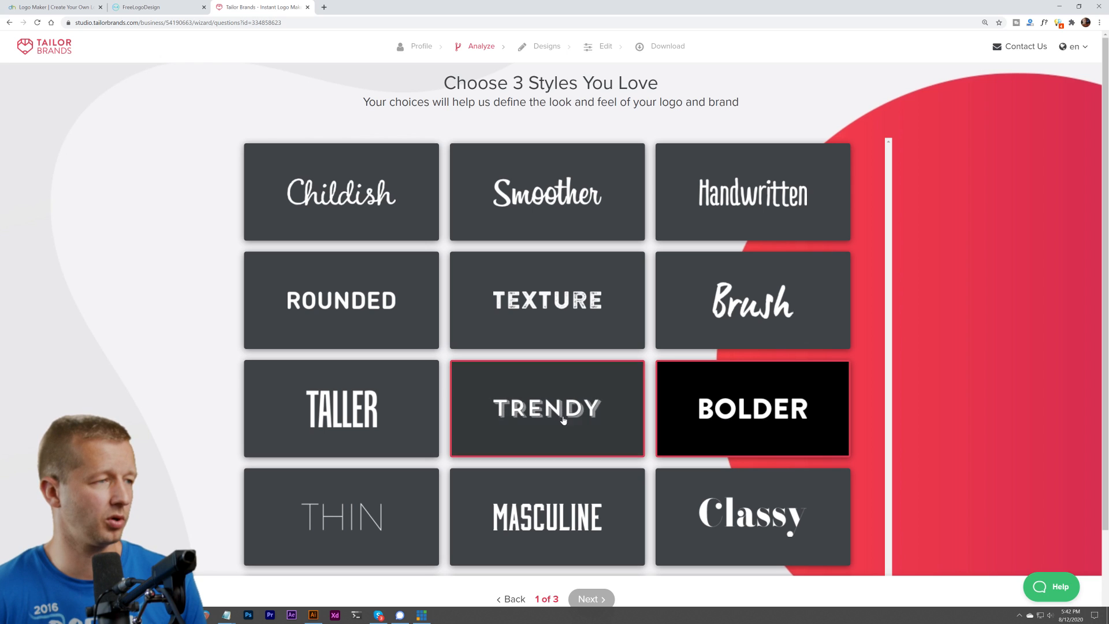
left_click(370, 410)
left_click(362, 328)
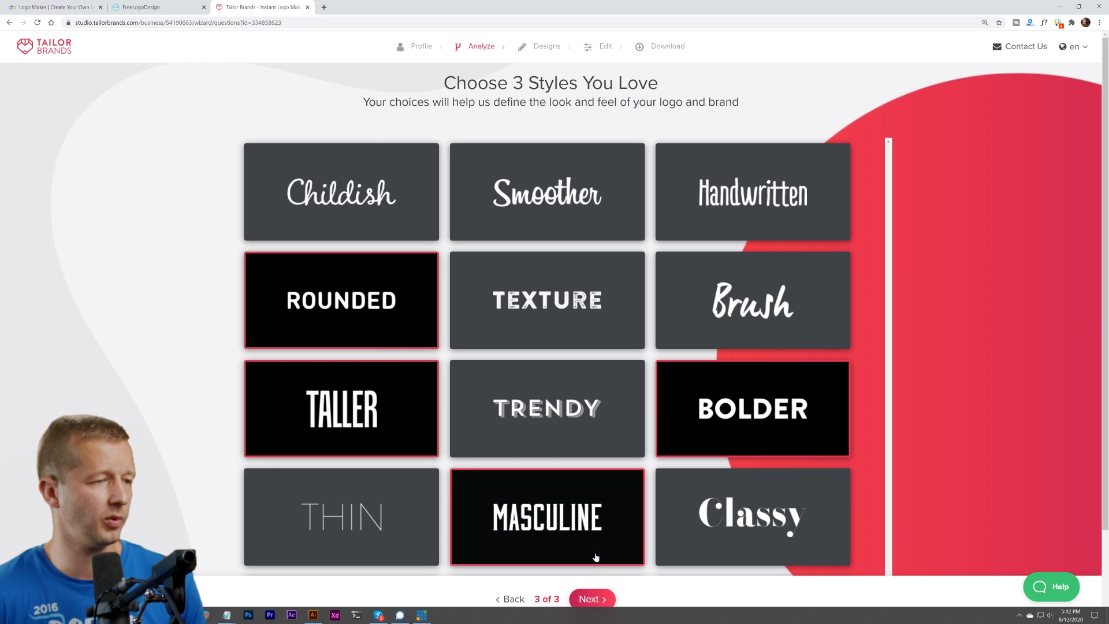
left_click(590, 598)
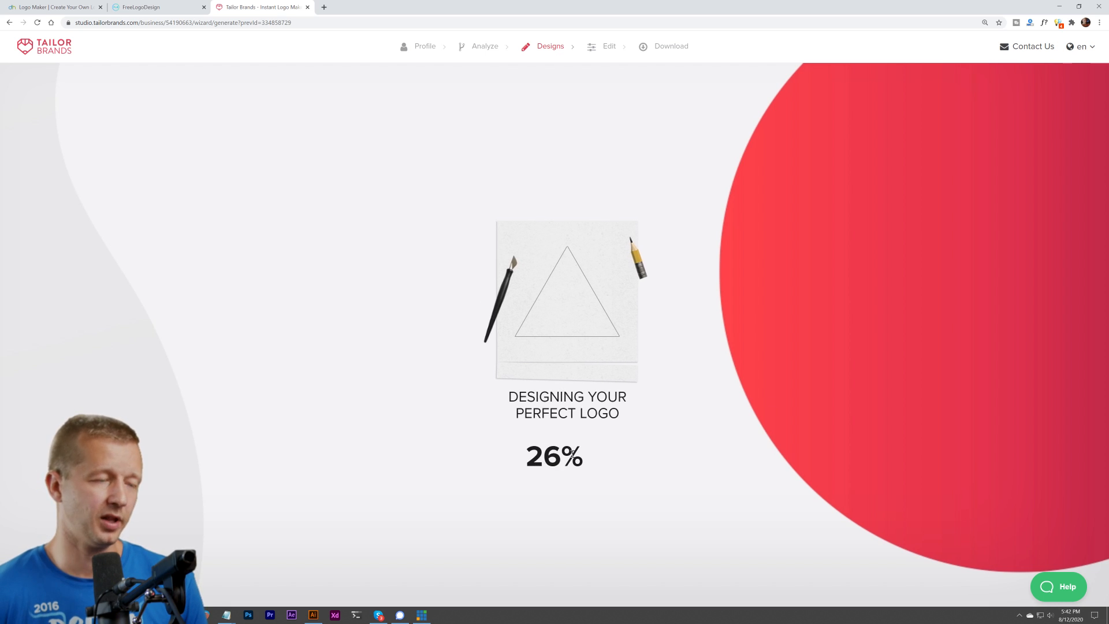
double_click(559, 456)
left_click_drag(559, 456, 487, 453)
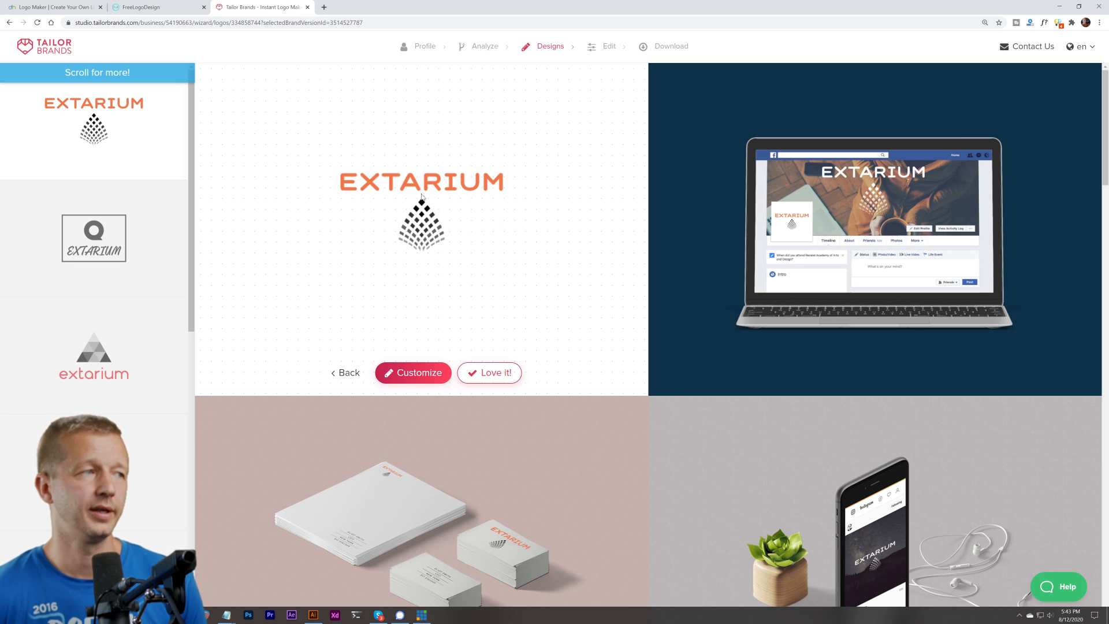
Review the mockups of the orange EXTARIUM design, and open the black framed design with the round speech-bubble icon
scroll(519, 259, "down", 4)
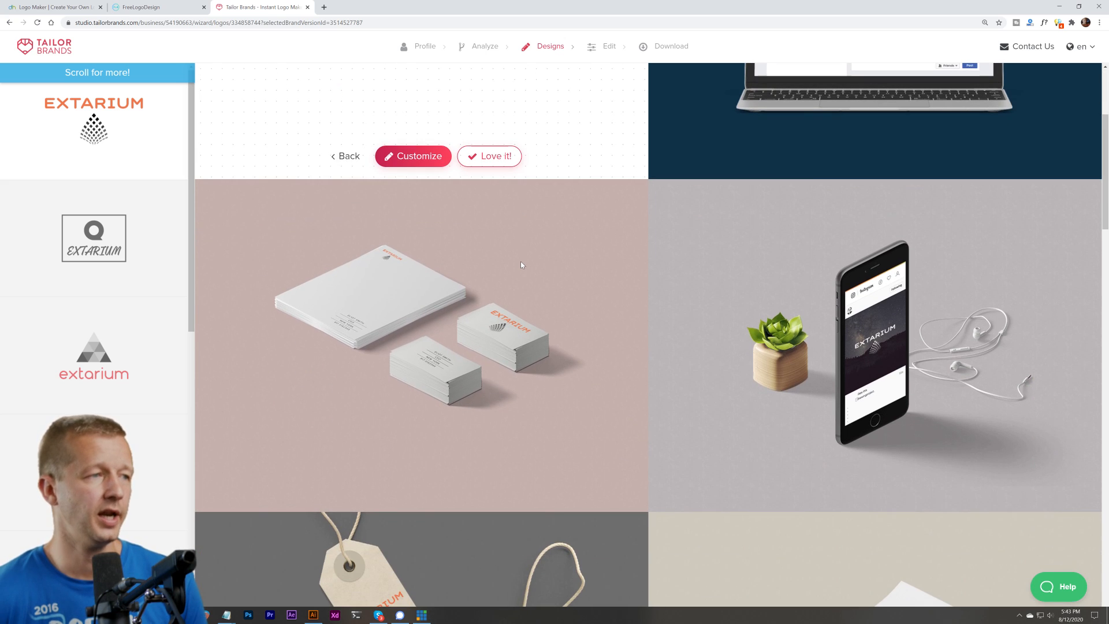
scroll(520, 261, "up", 2)
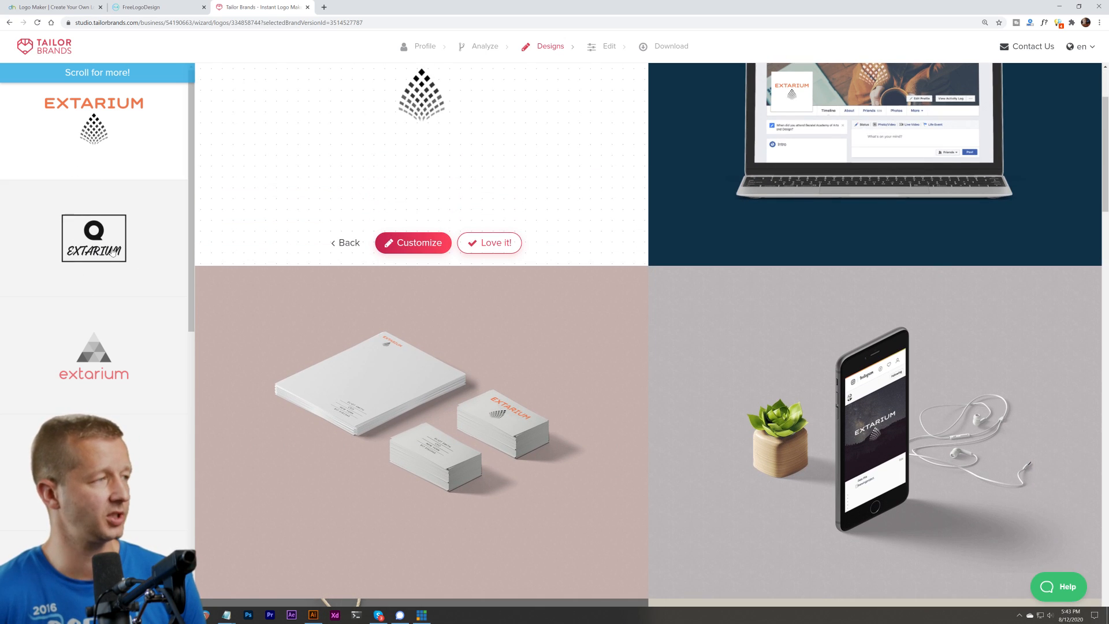
left_click(81, 224)
scroll(357, 222, "up", 2)
scroll(392, 216, "up", 1)
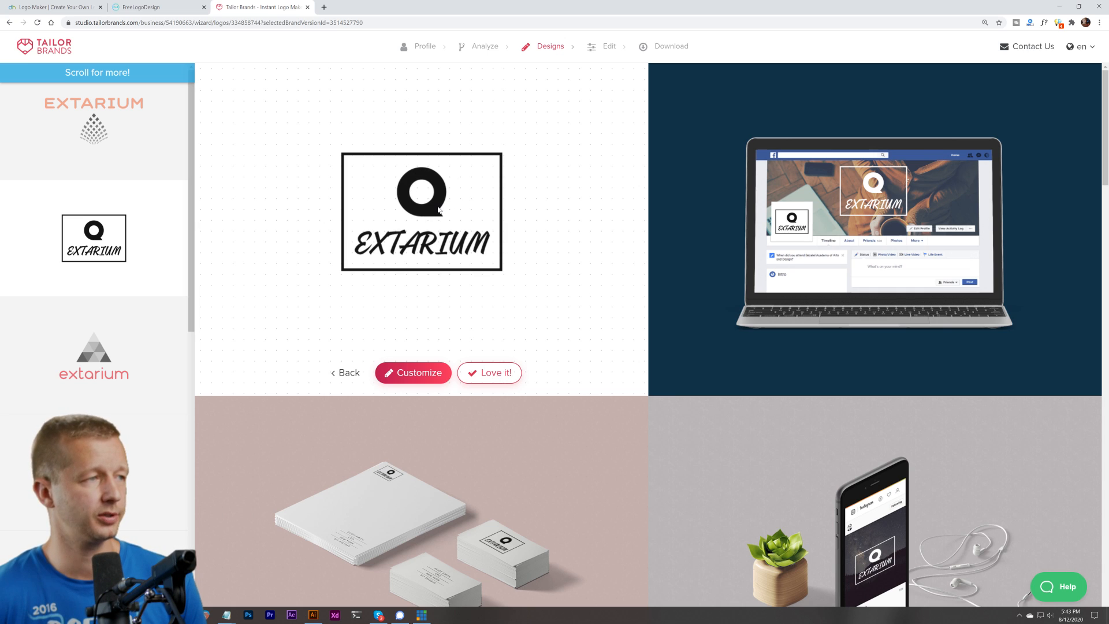
Preview the gray triangle design, the circular double-E design and the orange-text hexagon design on their mockups
left_click(94, 355)
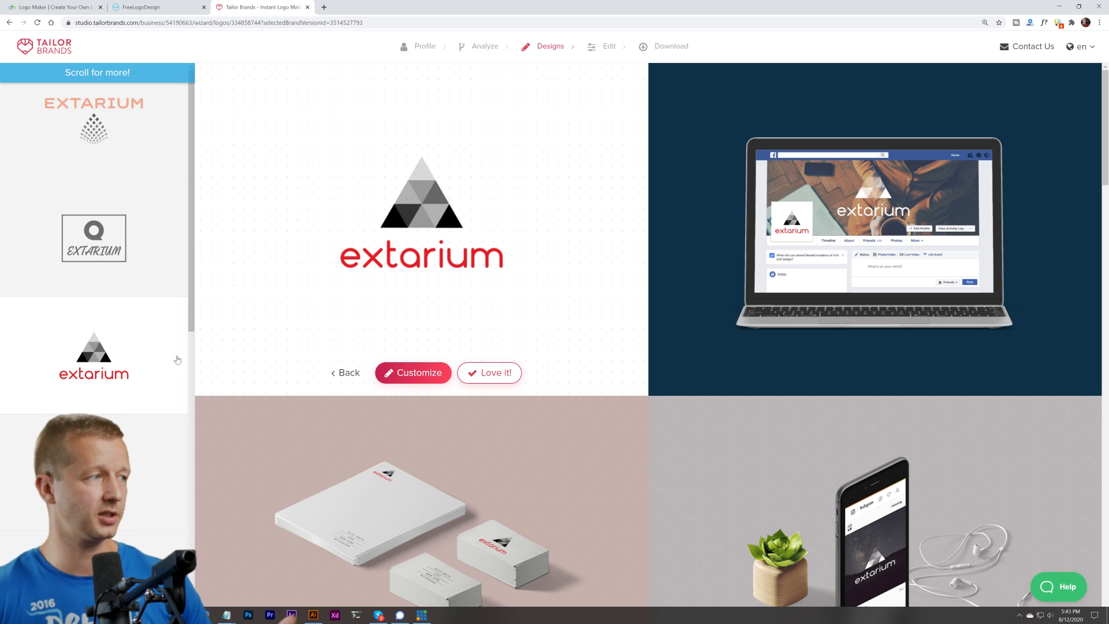
scroll(127, 370, "down", 2)
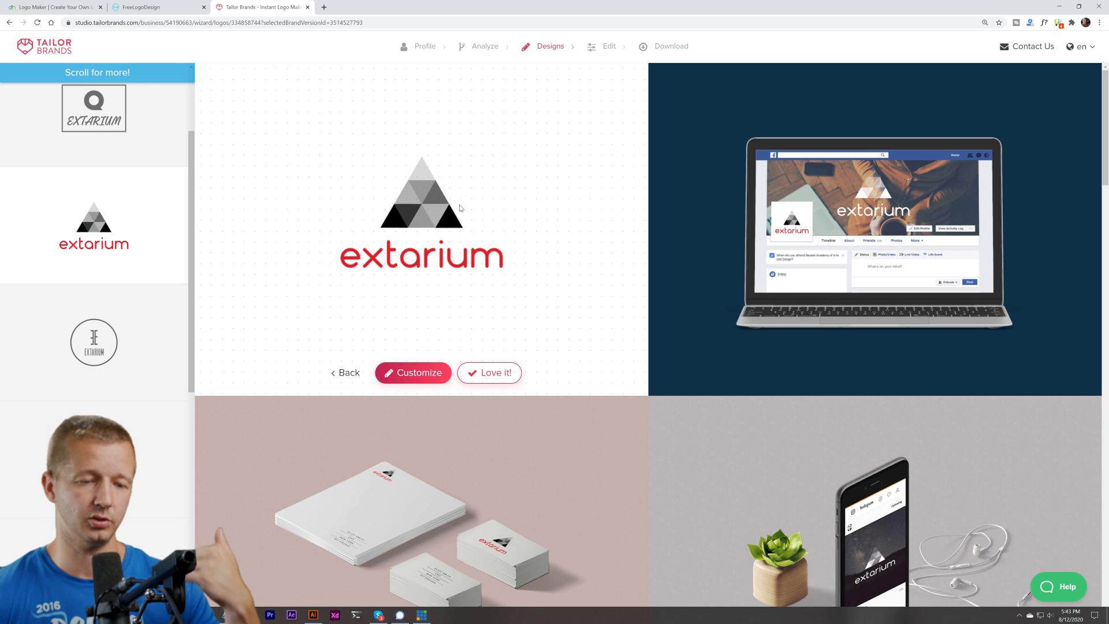
left_click(111, 361)
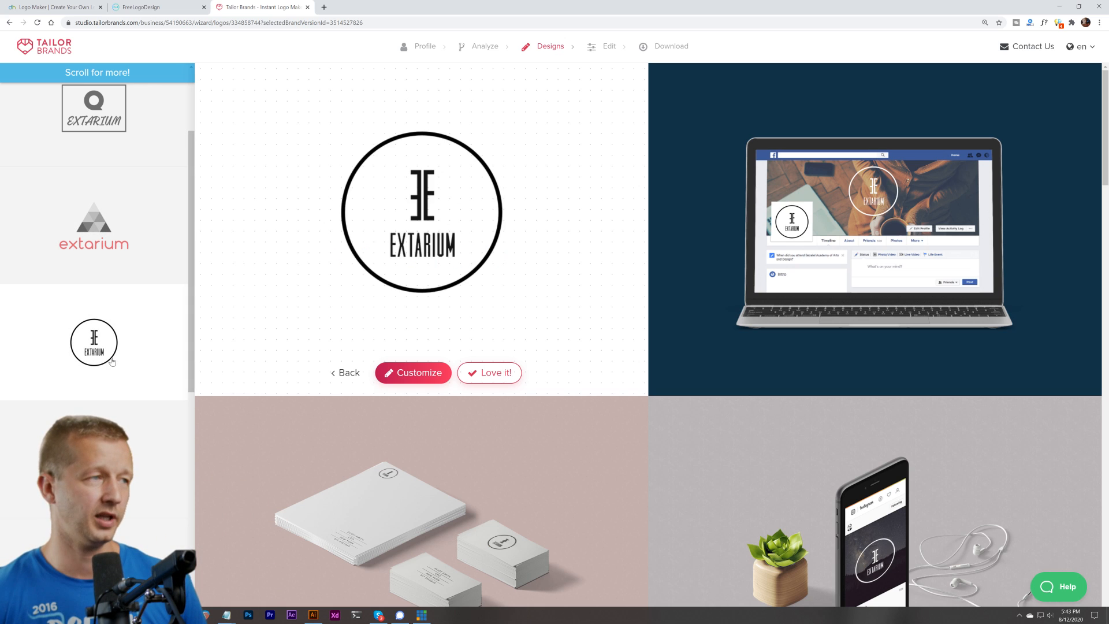
scroll(121, 348, "down", 3)
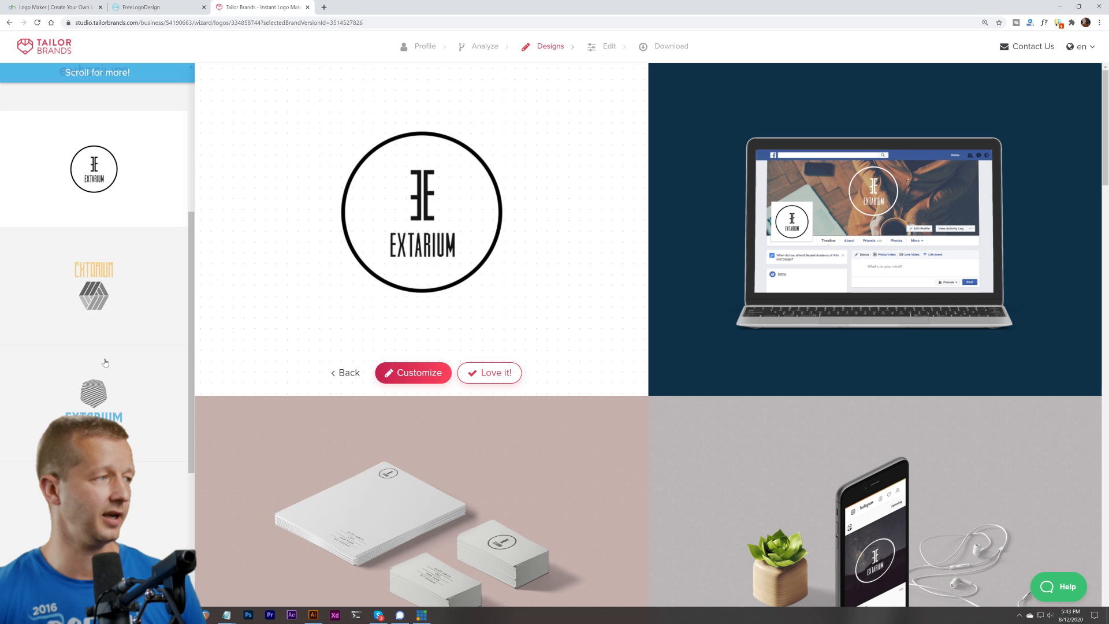
left_click(110, 294)
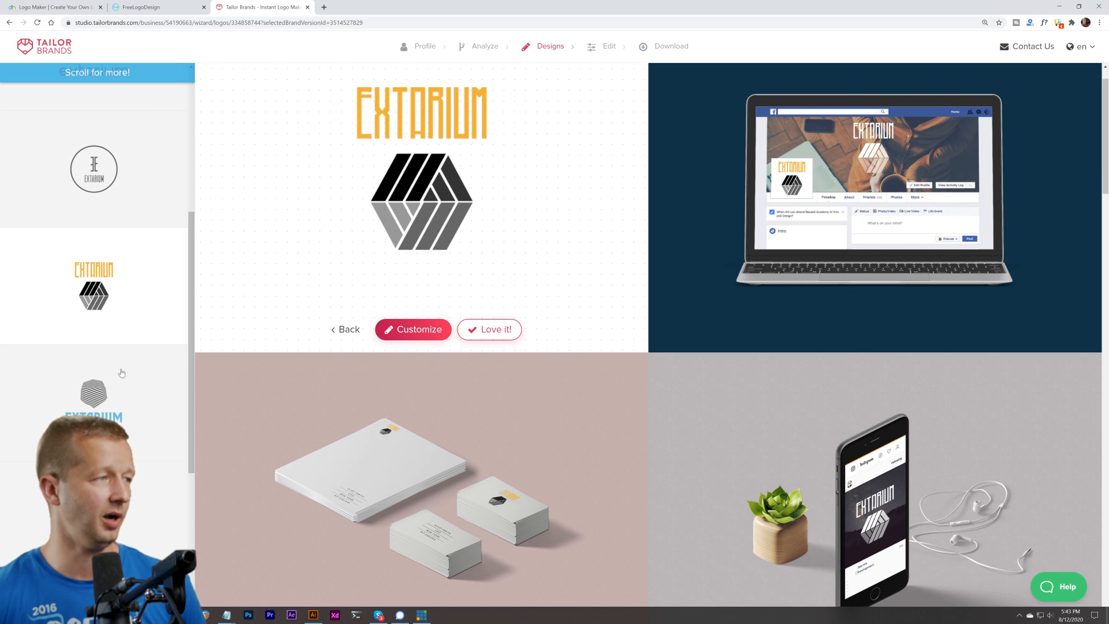
Preview the remaining designs: the blue-text hexagon, the dark polygon ring and the blue triangle with slanted black text
left_click(124, 382)
scroll(444, 183, "down", 4)
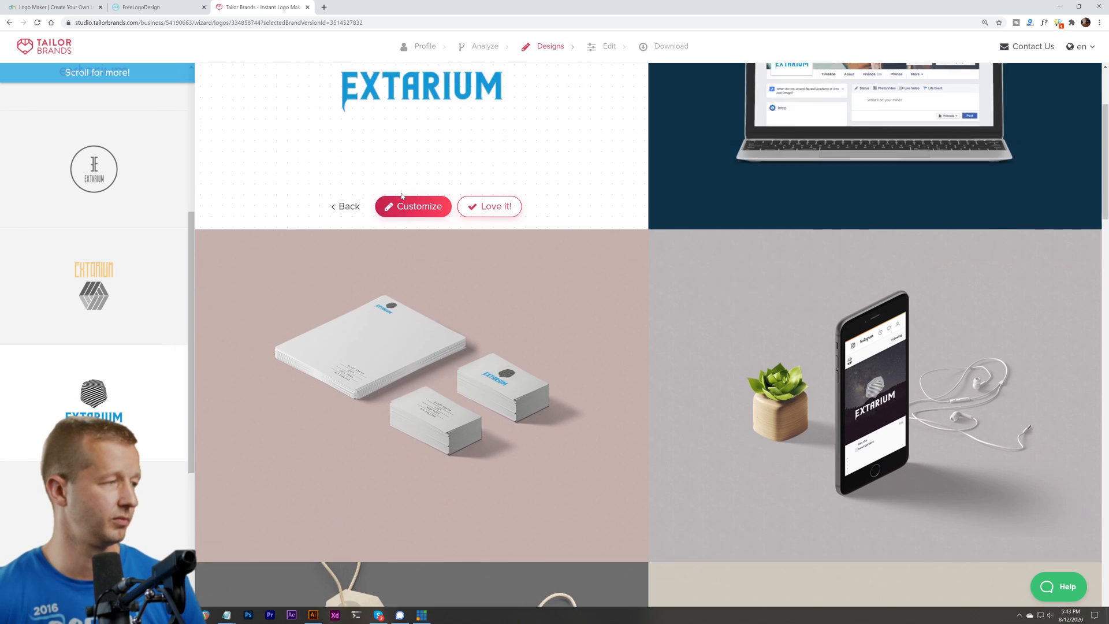
left_click(94, 499)
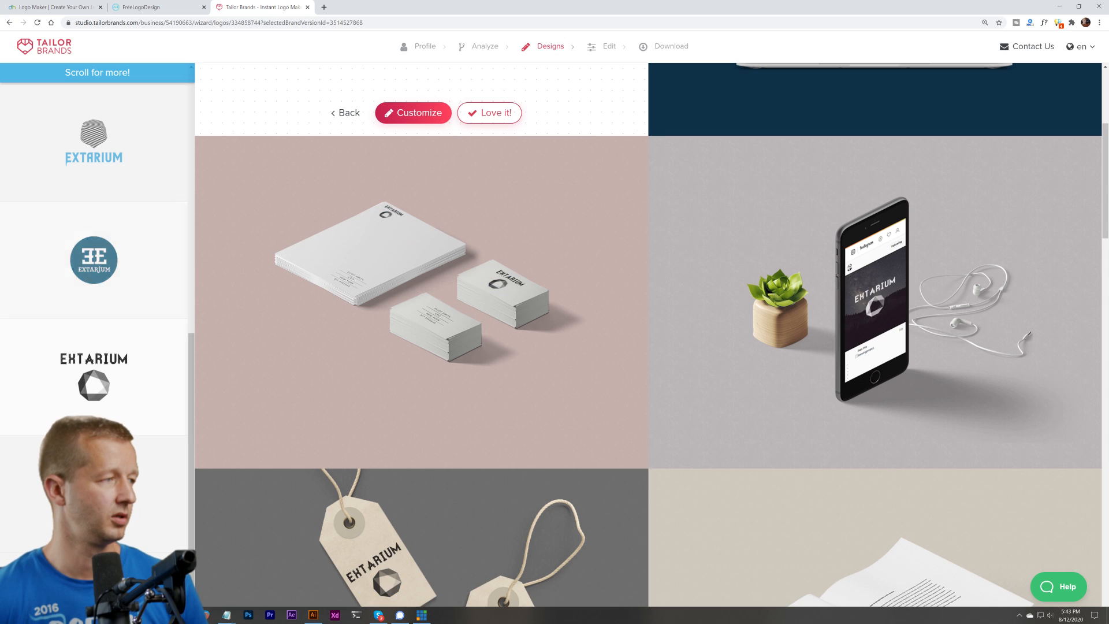
left_click(93, 496)
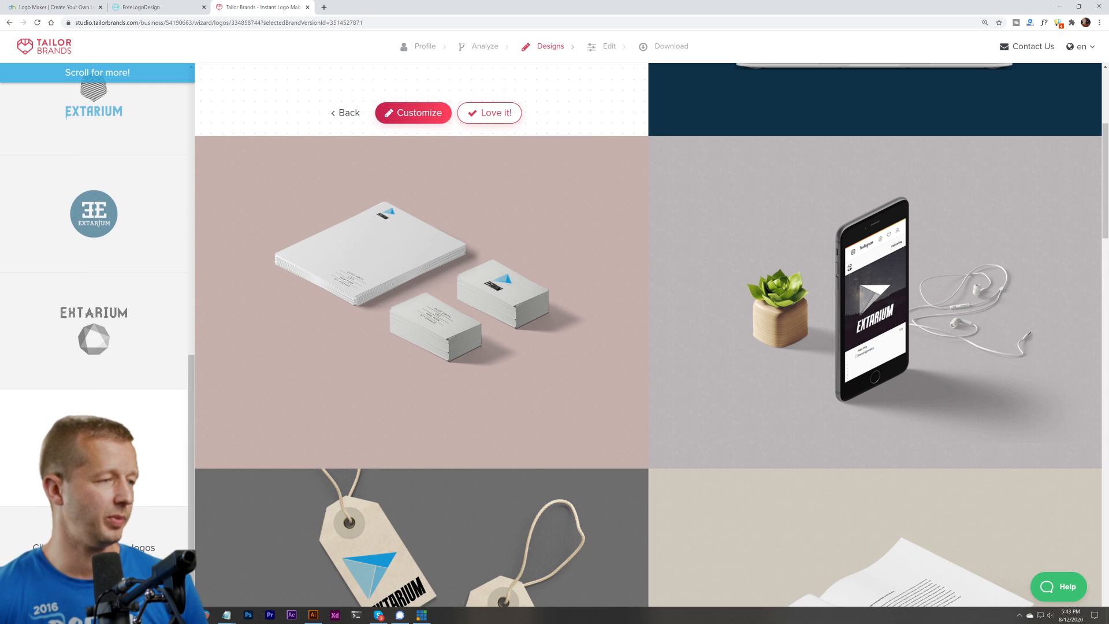
scroll(502, 272, "up", 5)
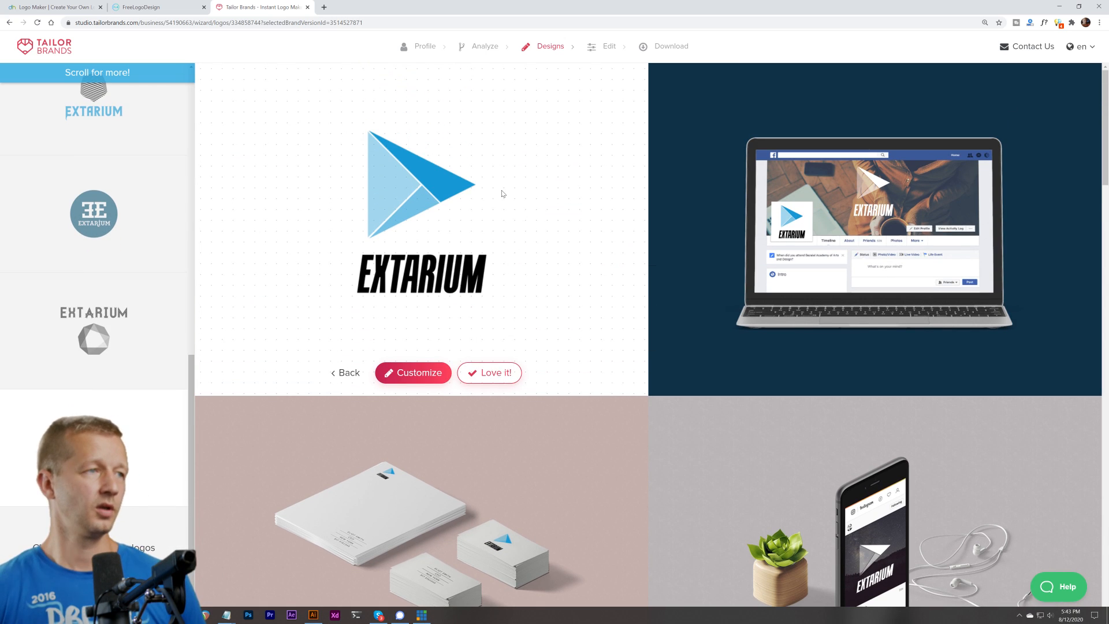
Revisit the FreeLogoDesign animal logo ideas and the Designhill EXTARIUM design to compare them with the Tailor Brands designs
left_click(199, 5)
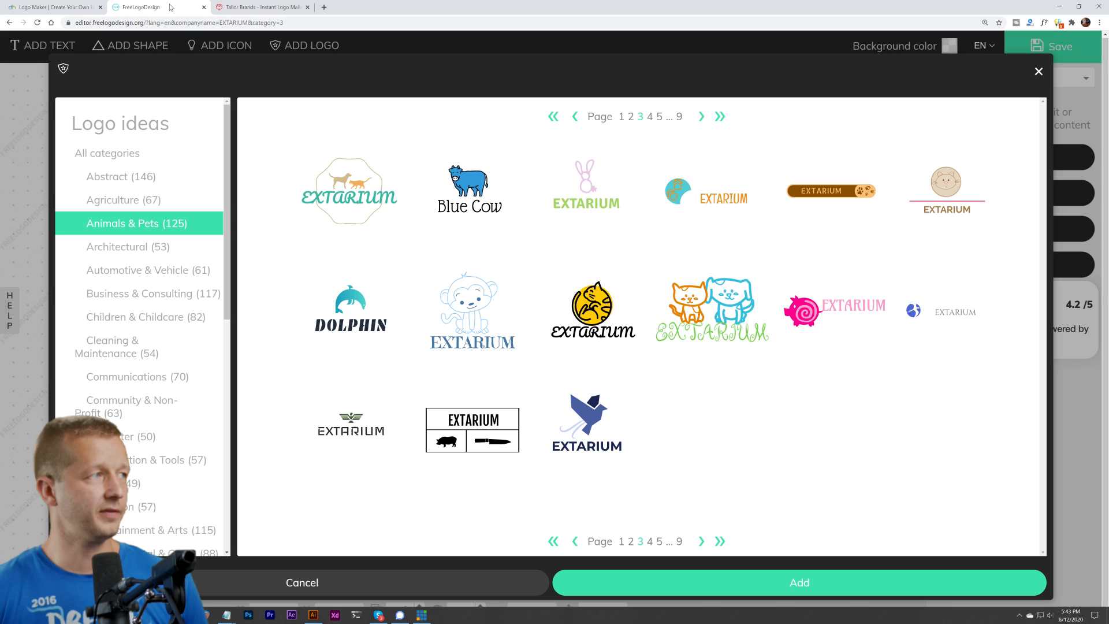
left_click(278, 8)
left_click(152, 7)
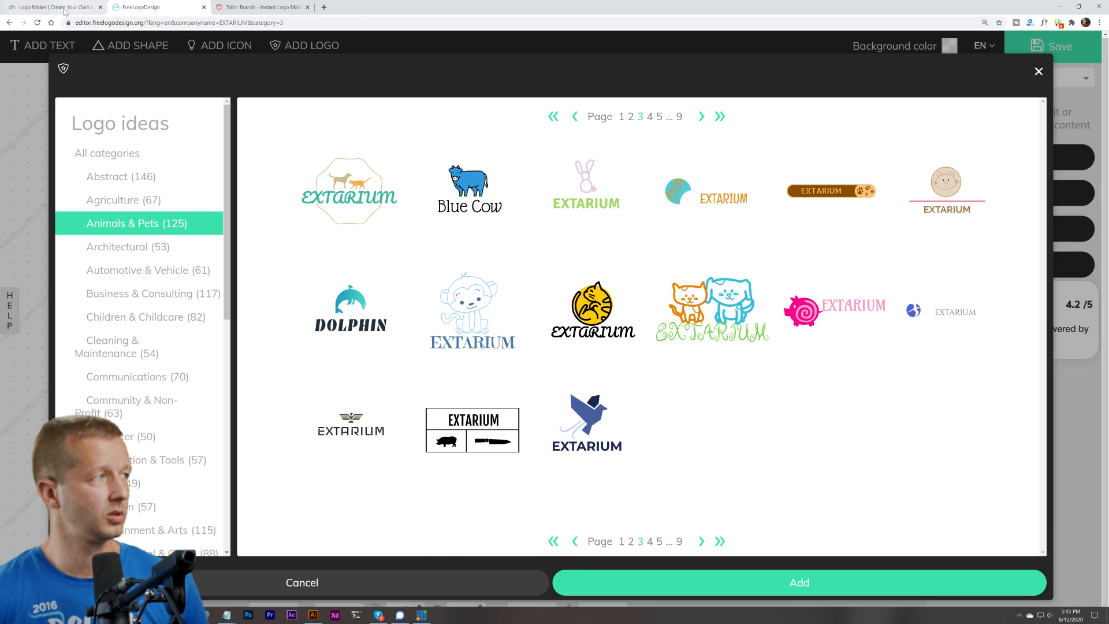
left_click(64, 7)
scroll(617, 309, "up", 15)
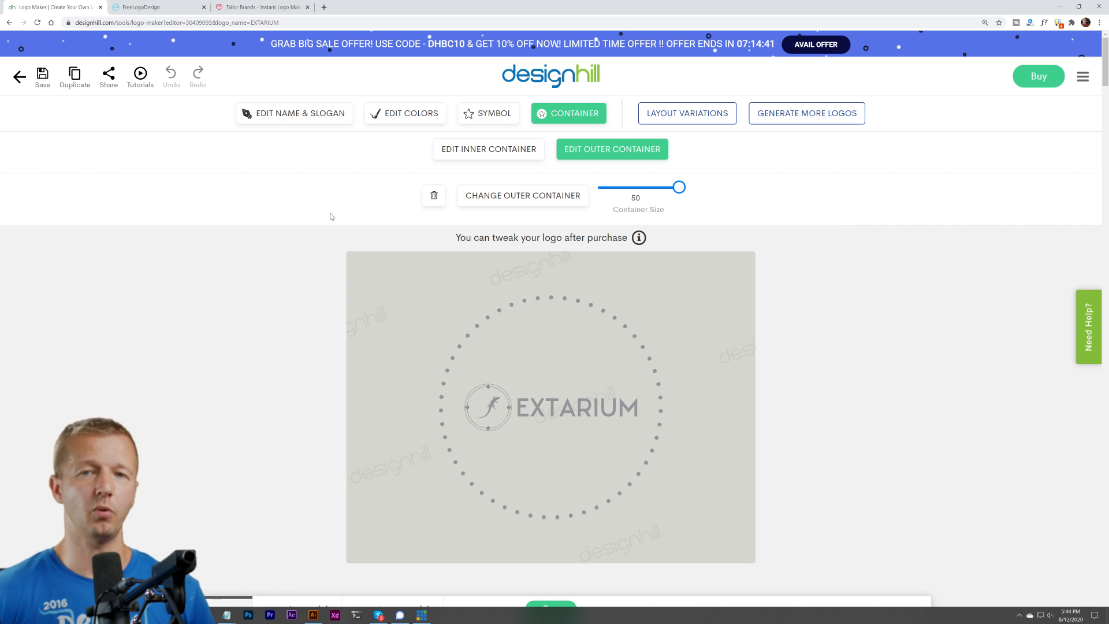
Switch to Illustrator and copy the snake with the letters E and X from the EXTARIUM logo onto the blank artboard below
left_click(313, 614)
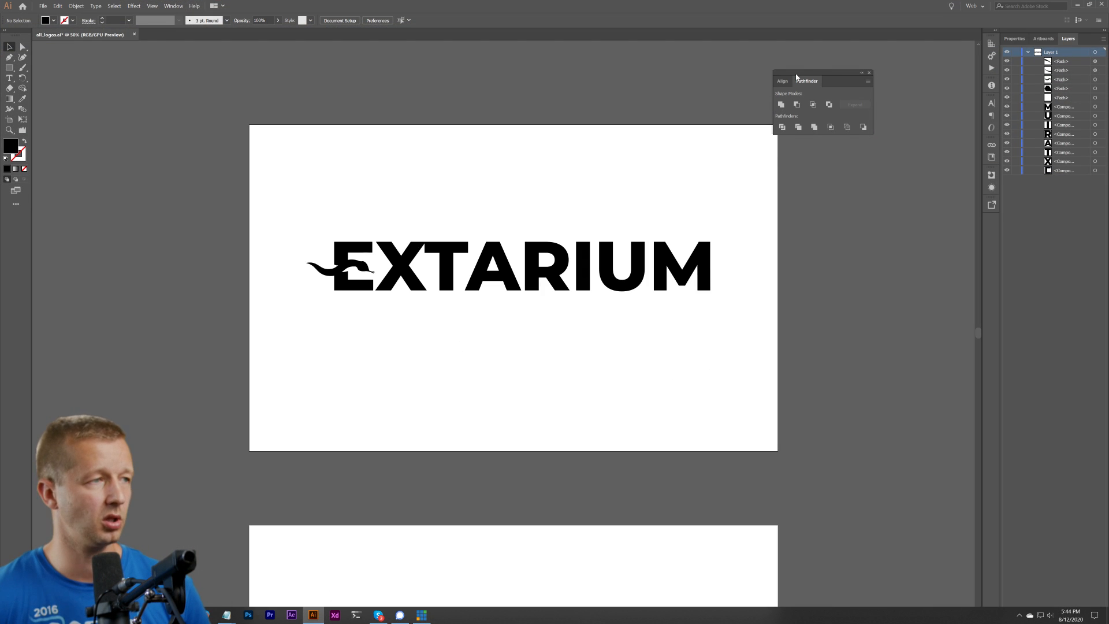
left_click_drag(803, 74, 845, 61)
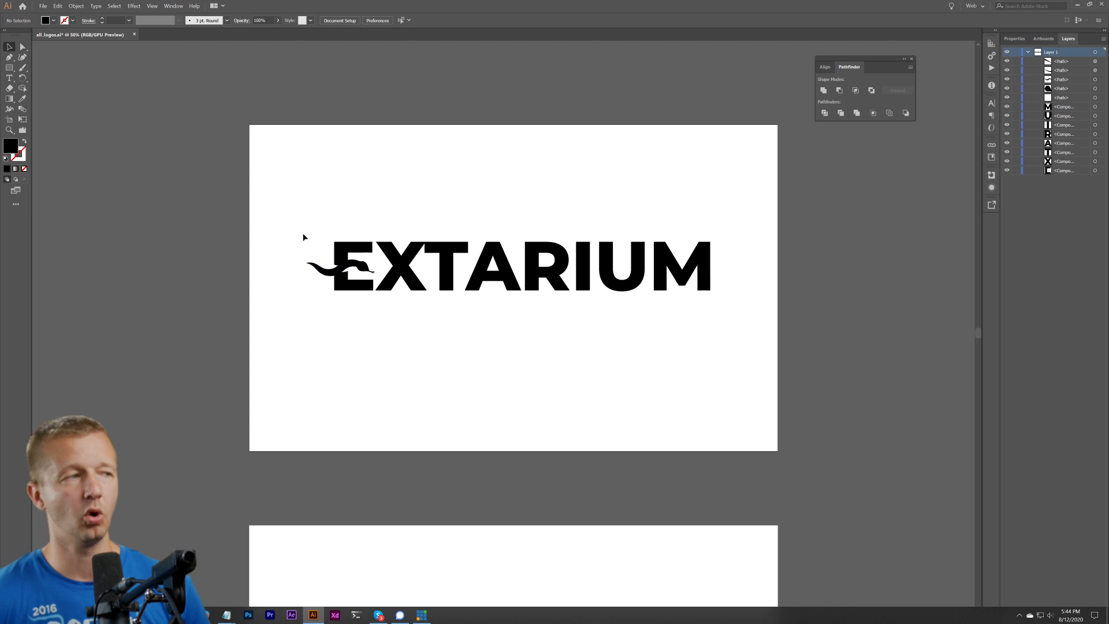
left_click(338, 267)
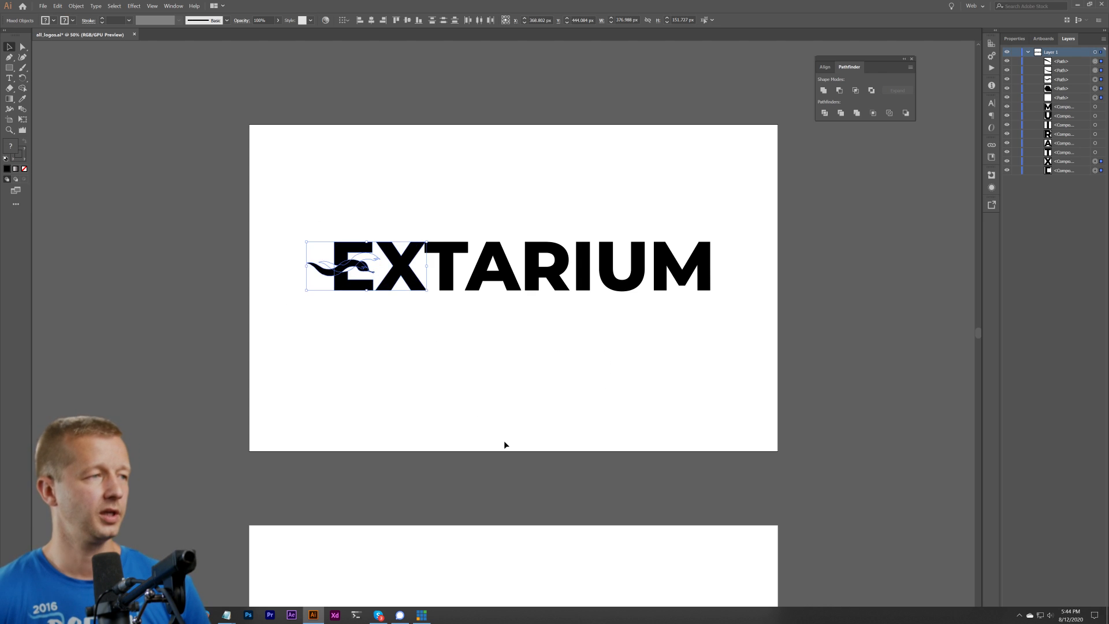
left_click(497, 457)
left_click(349, 259)
left_click(576, 544)
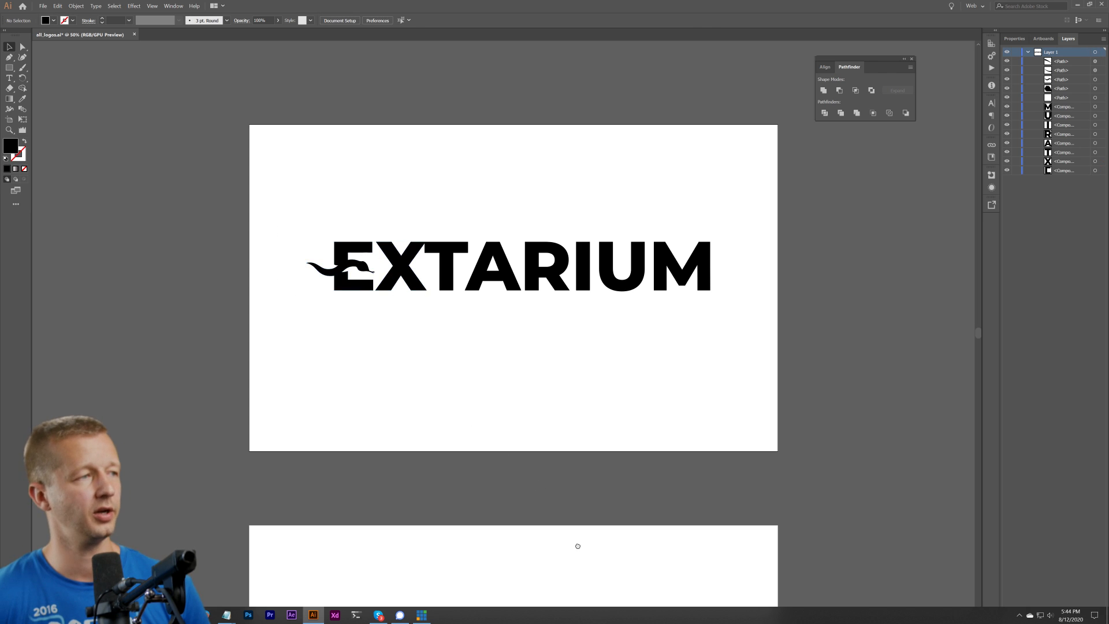
scroll(522, 396, "down", 5)
scroll(414, 317, "up", 5)
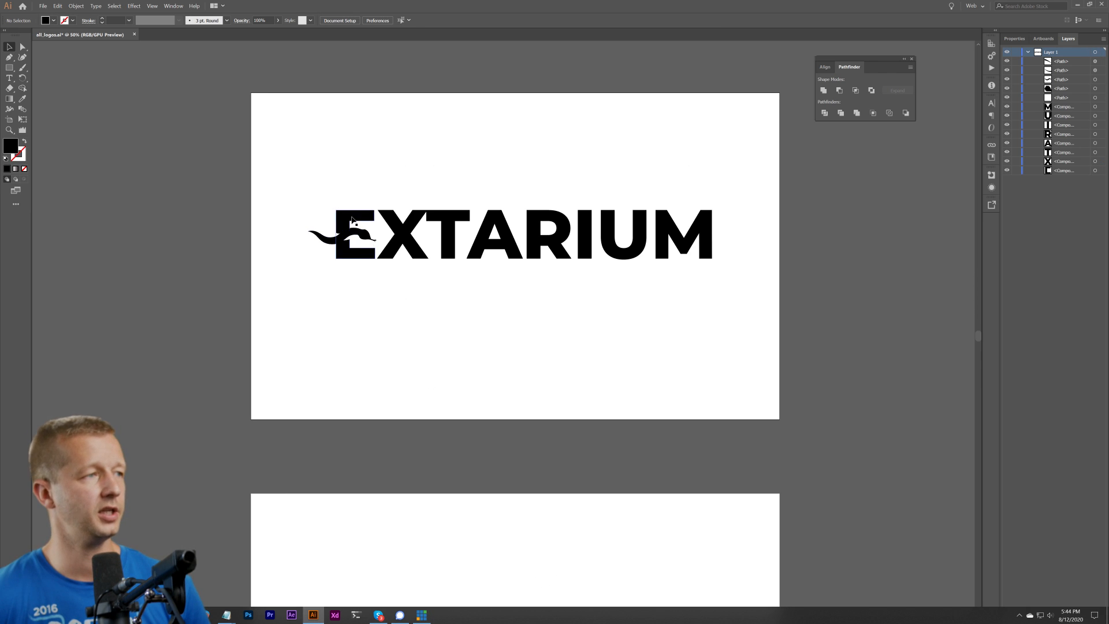
scroll(466, 362, "down", 1)
scroll(466, 362, "down", 5)
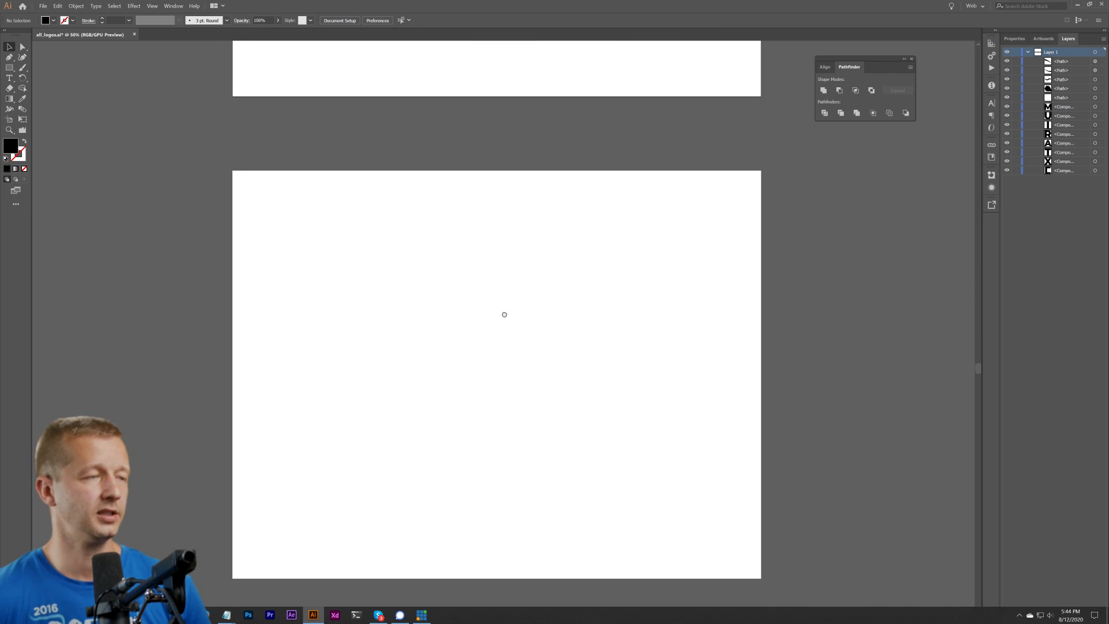
key("ctrl+v")
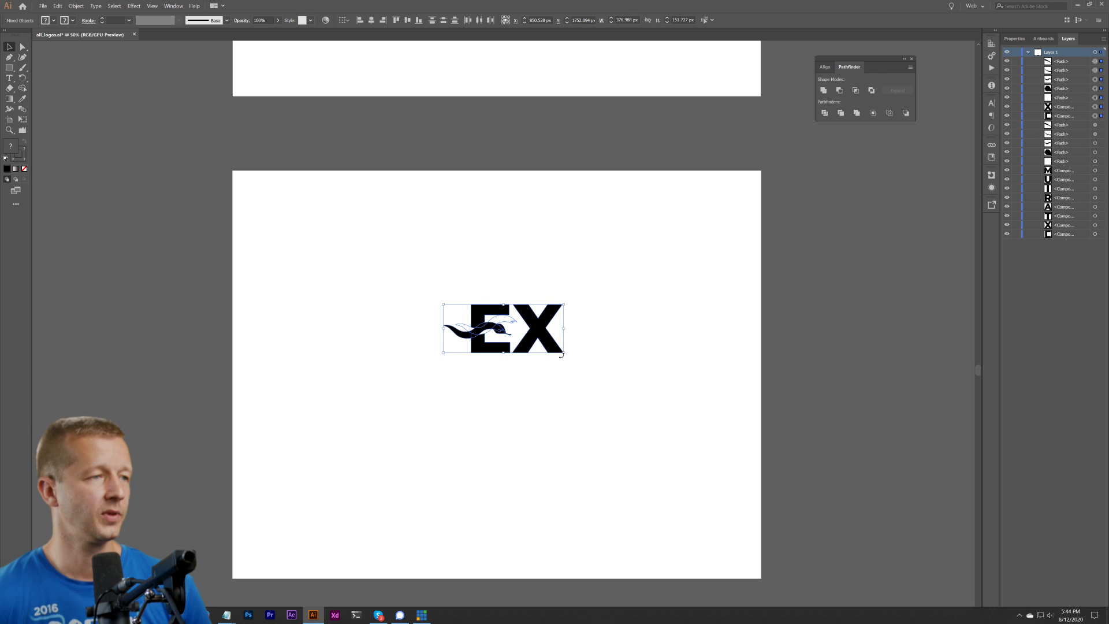
Enlarge the pasted EX snake mark to about 576 px wide and rotate it 90 degrees counter-clockwise to stand upright
left_click_drag(561, 355, 595, 376)
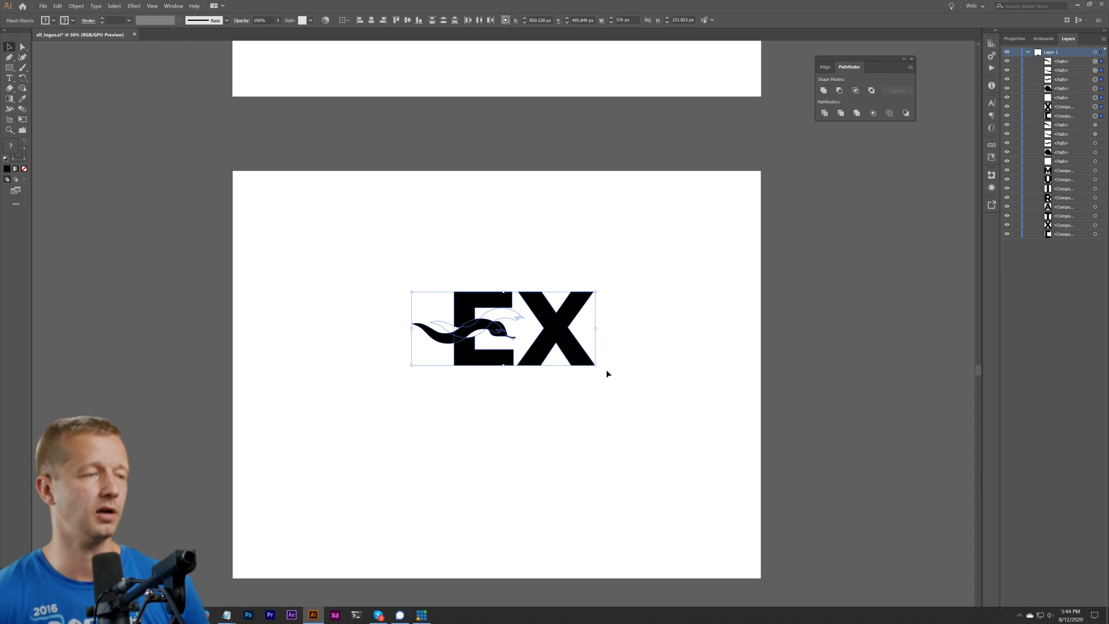
left_click(608, 371)
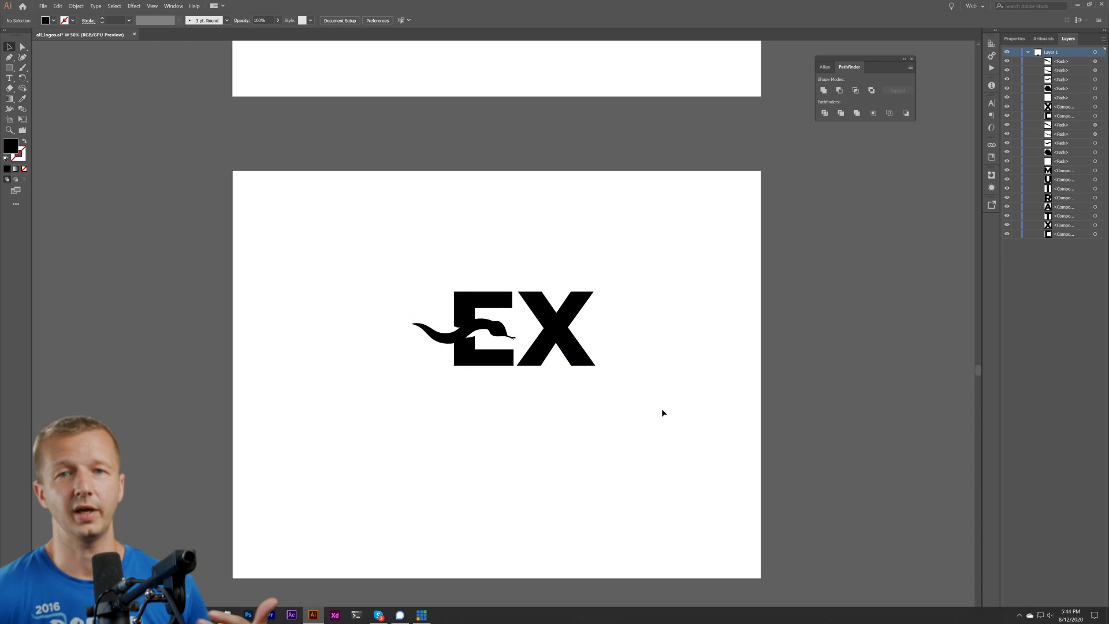
left_click_drag(366, 259, 585, 263)
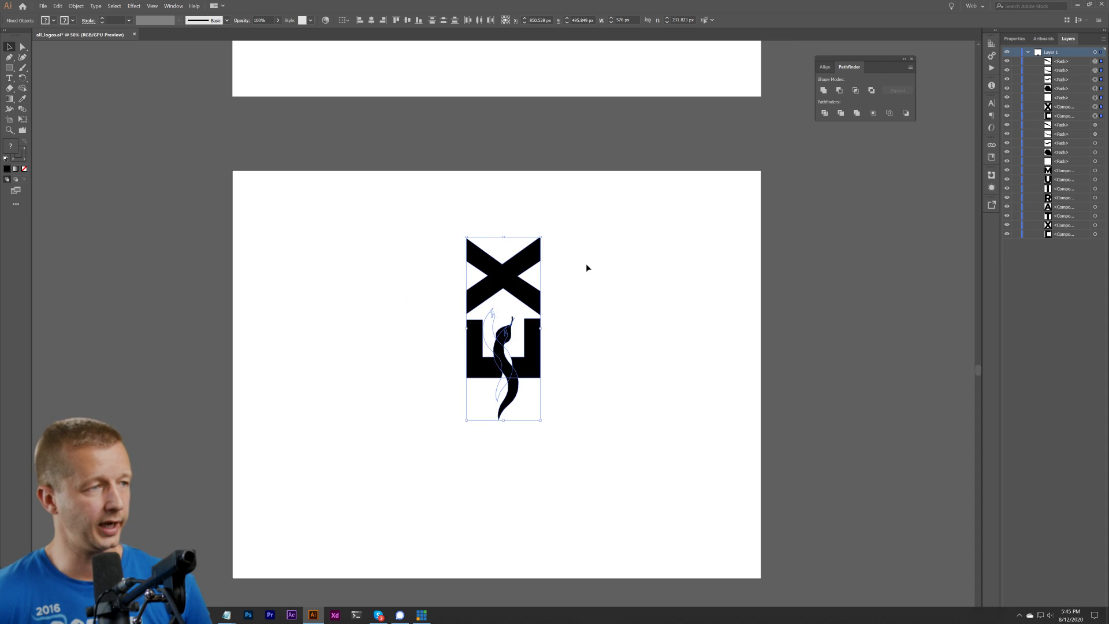
left_click(585, 386)
scroll(574, 317, "up", 1)
scroll(574, 317, "down", 1)
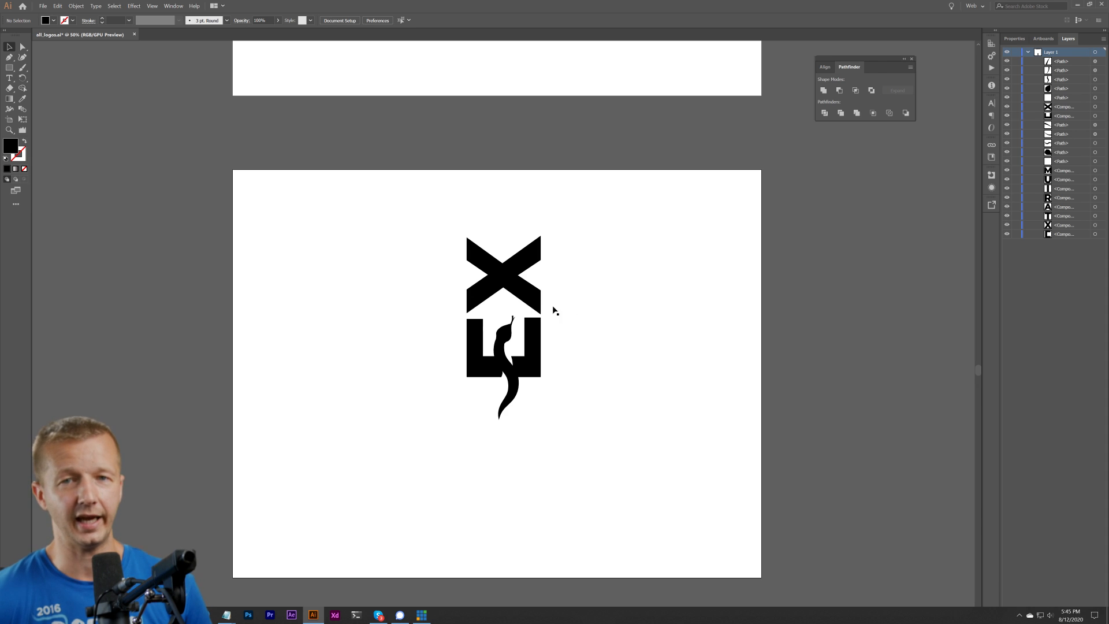
Scale the full EXTARIUM wordmark on the upper artboard down to a tiny size, and enlarge it again to a moderate size
scroll(590, 269, "down", 2)
scroll(514, 318, "up", 2)
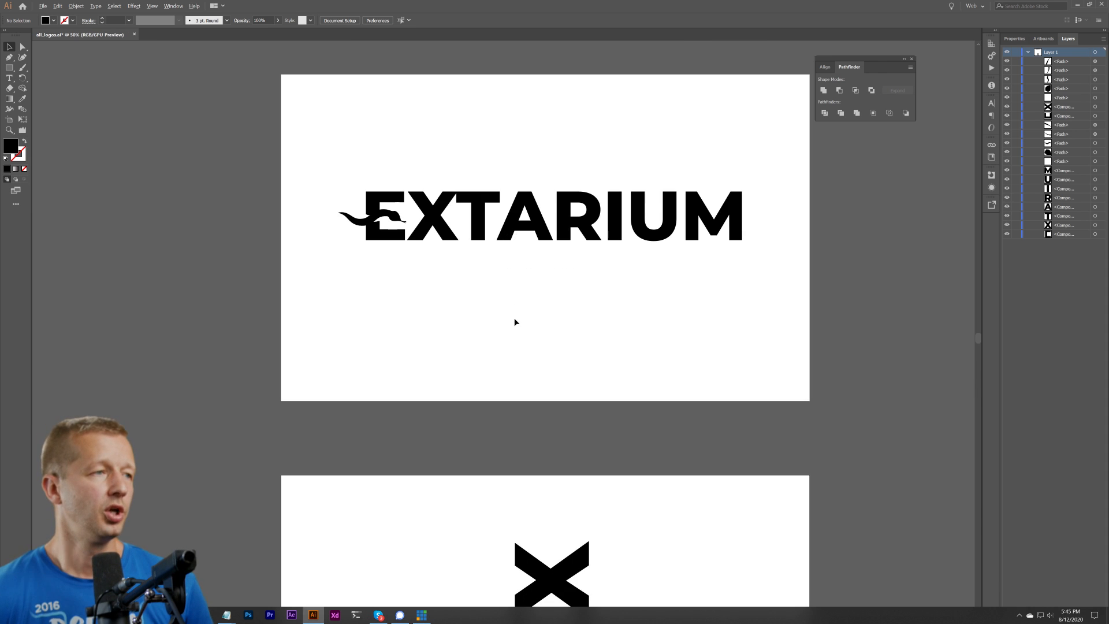
scroll(510, 325, "up", 1)
left_click_drag(540, 333, 527, 384)
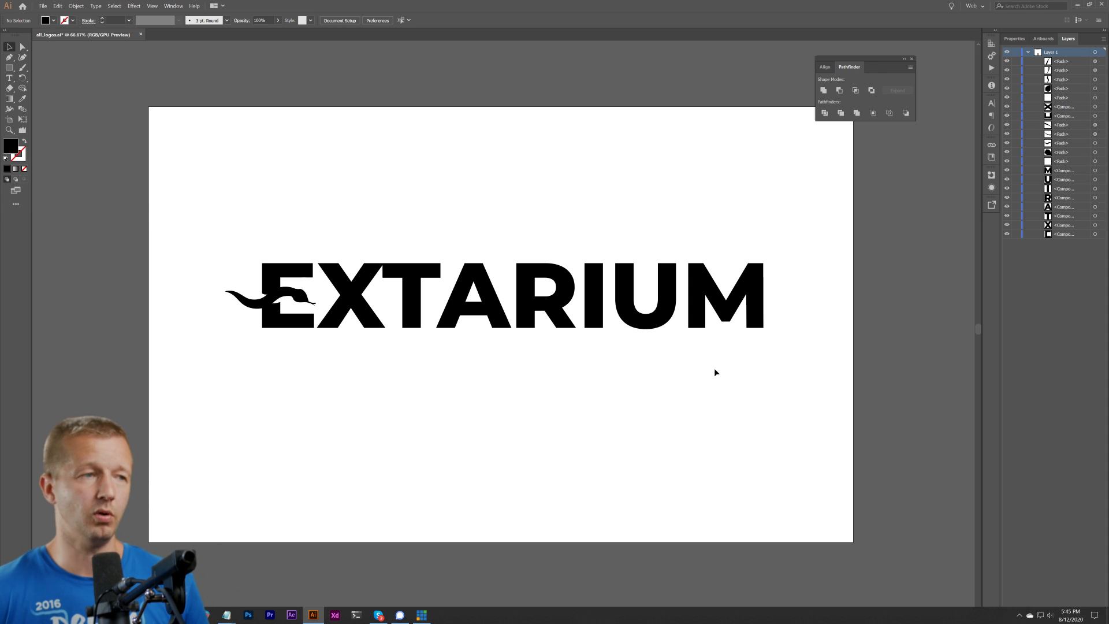
left_click_drag(221, 234, 224, 235)
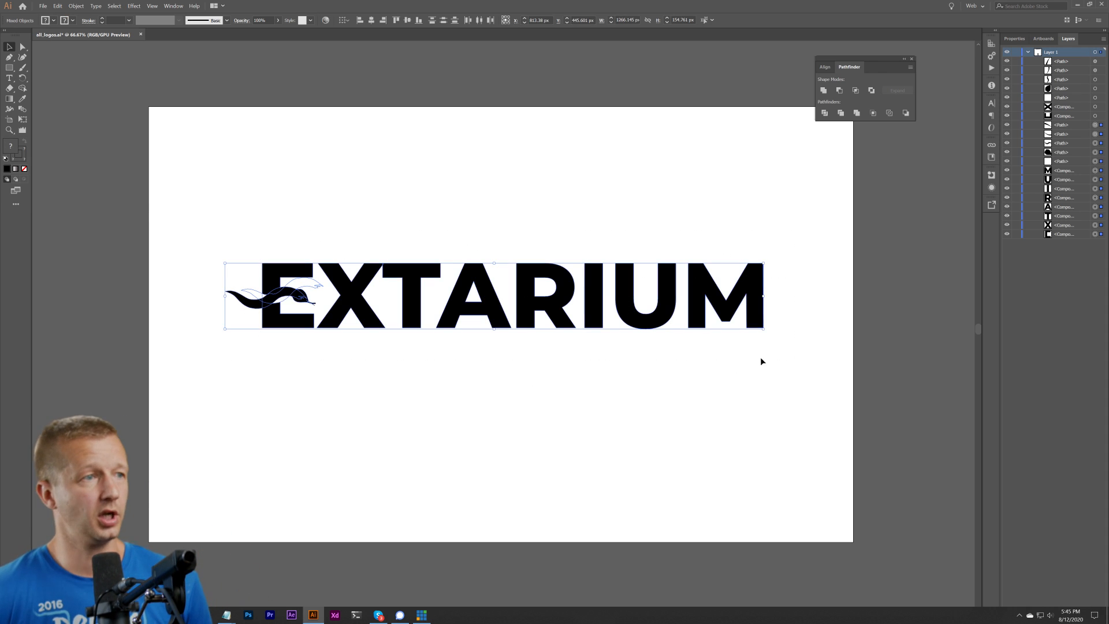
left_click_drag(765, 331, 524, 301)
left_click(530, 337)
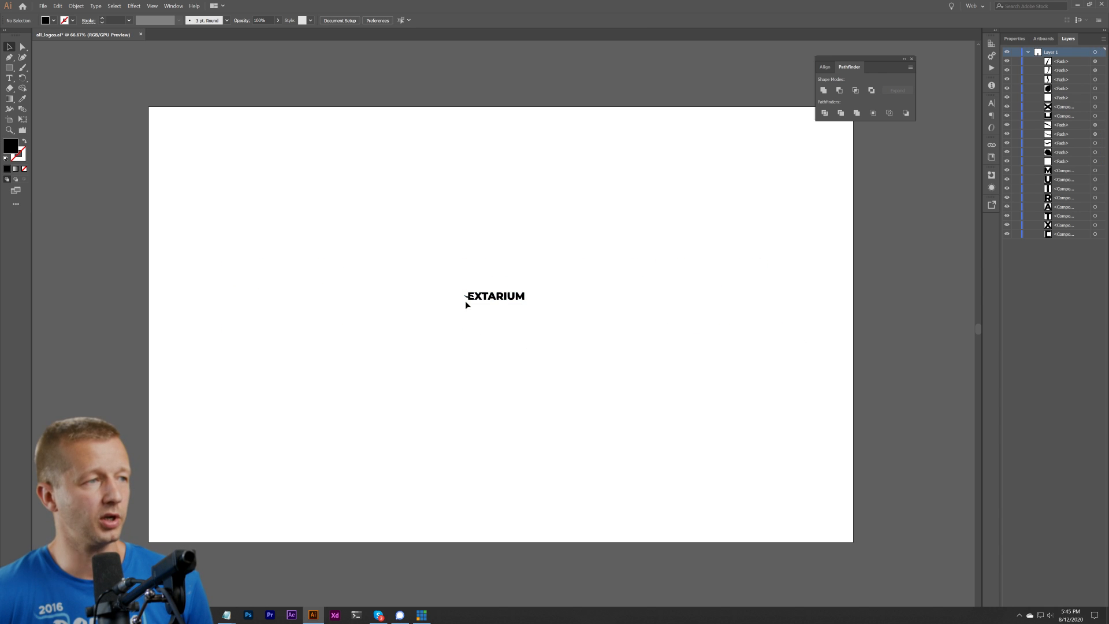
left_click_drag(435, 268, 661, 359)
left_click(721, 408)
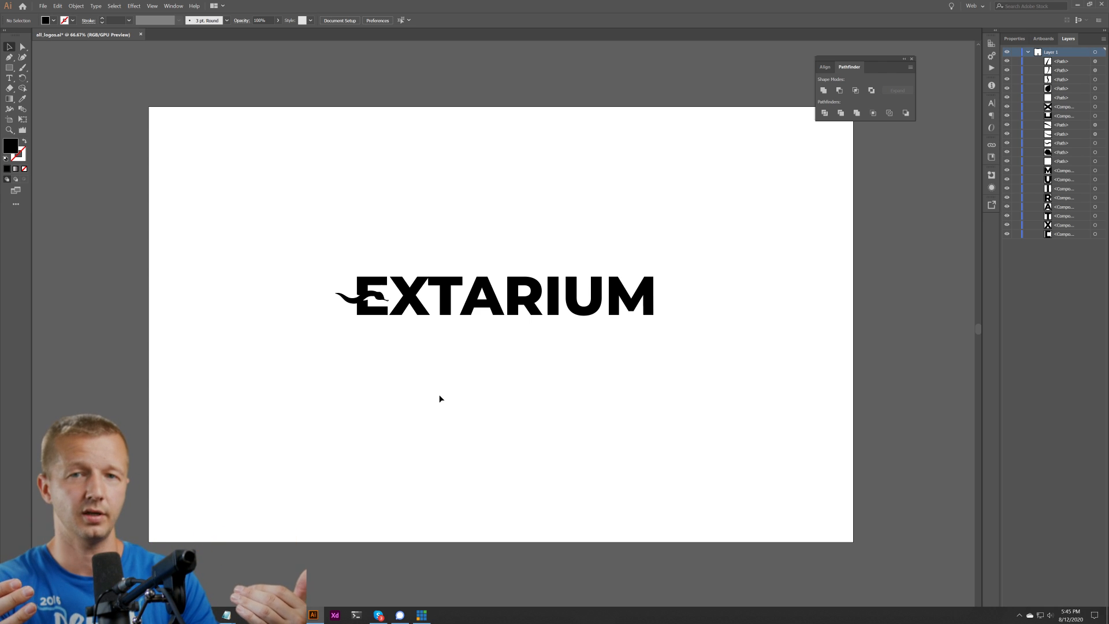
Compare the Designhill and FreeLogoDesign results in the browser with the custom snake wordmark in Illustrator
left_click(1077, 10)
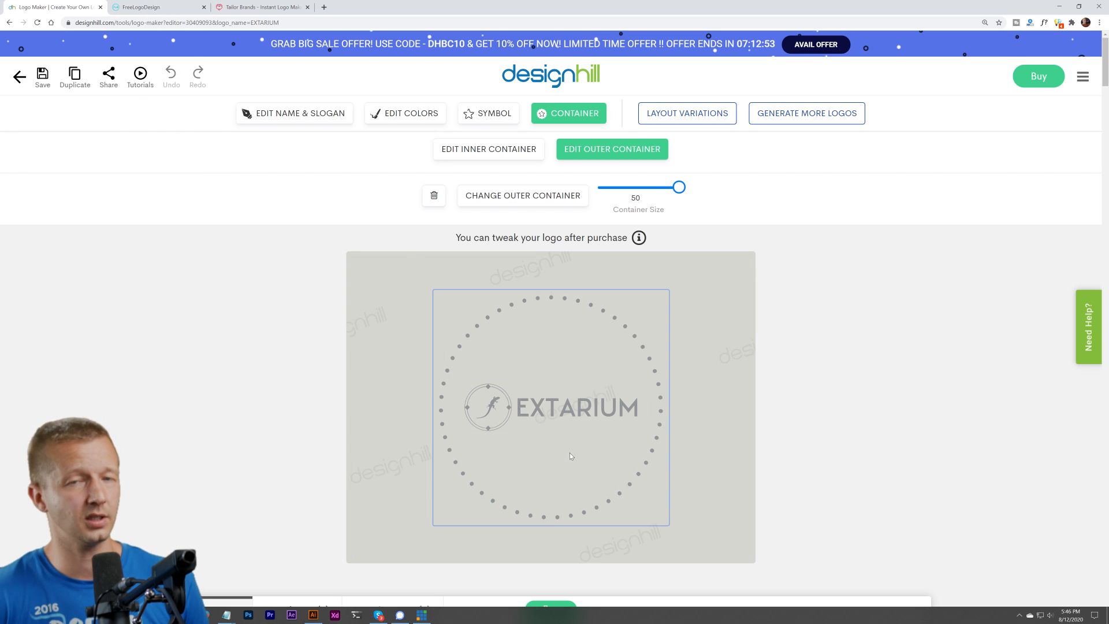
left_click(153, 8)
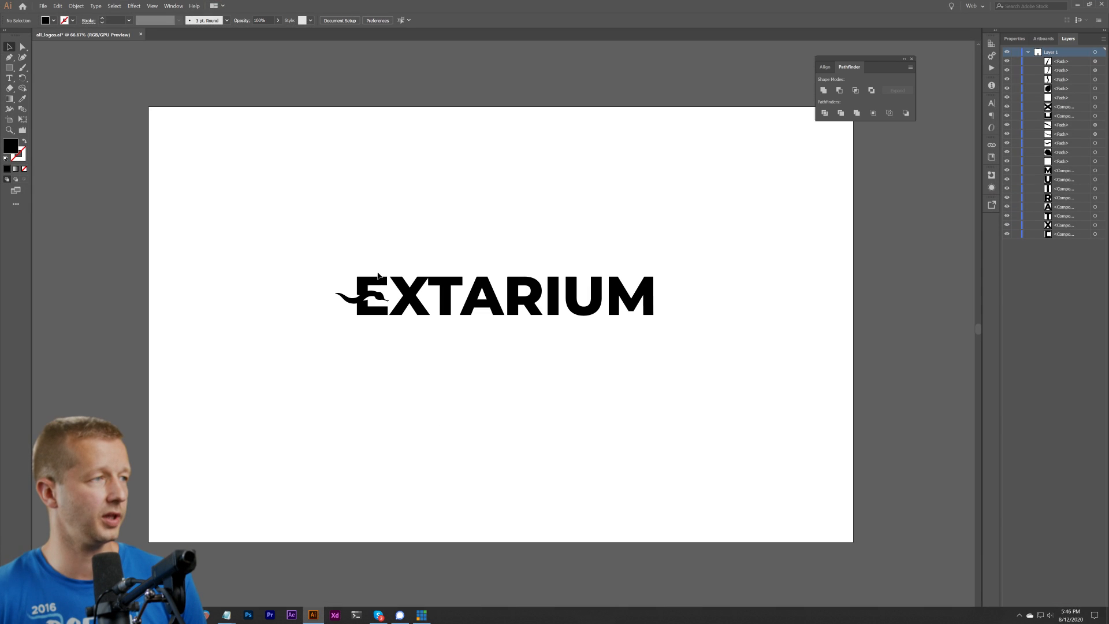
scroll(374, 239, "up", 4)
scroll(329, 358, "down", 6)
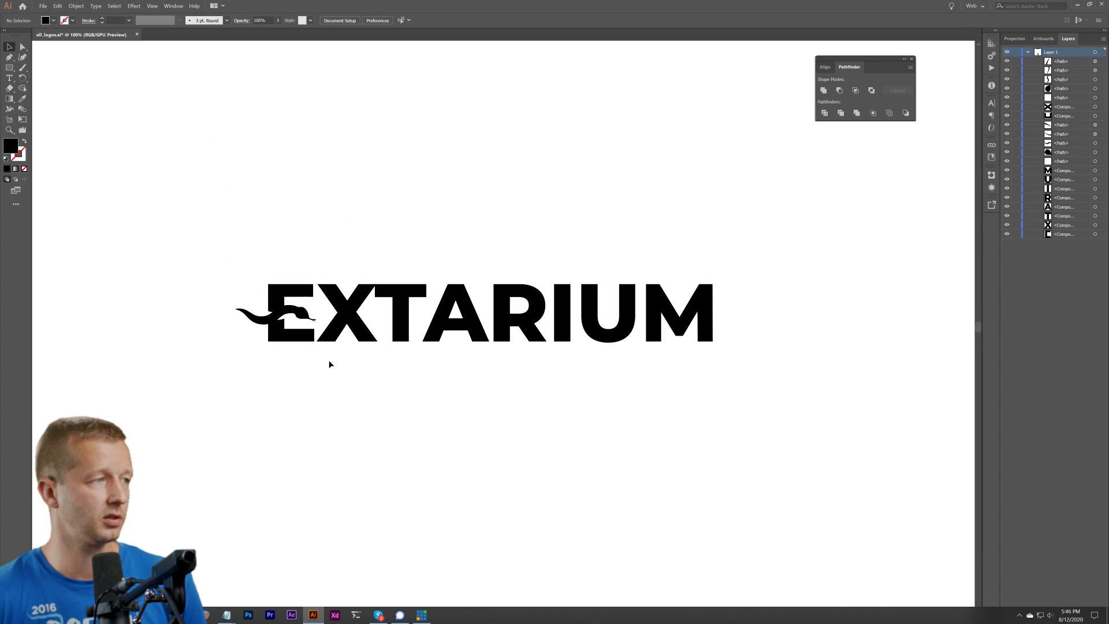
scroll(472, 378, "up", 1)
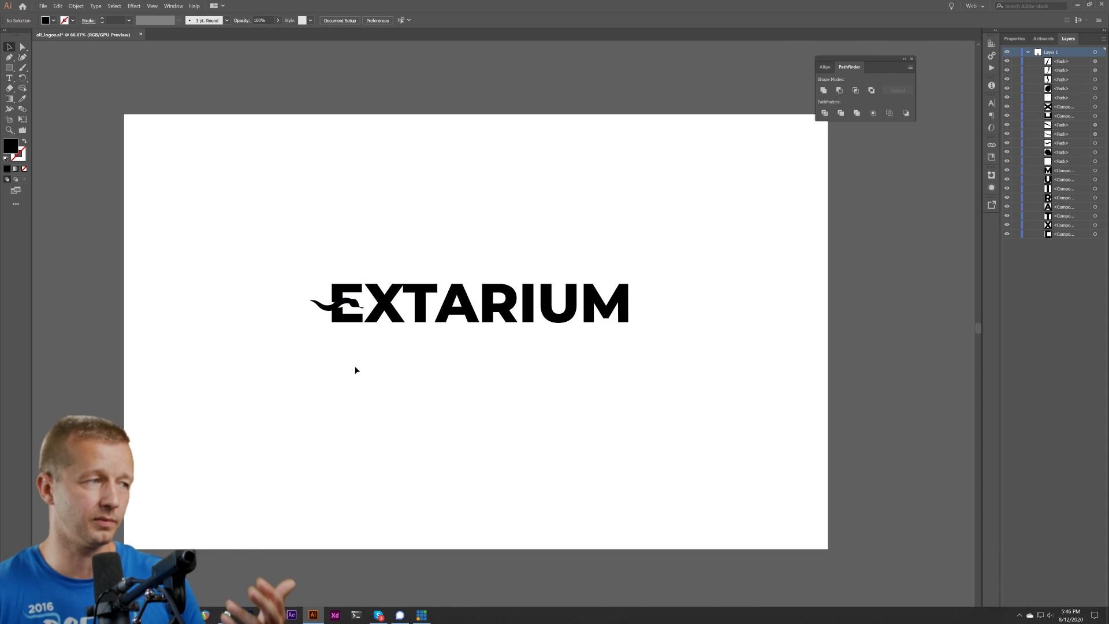
Switch back to Designhill in the browser, view the logo mockups and proceed to buying the EXTARIUM logo
left_click(1078, 7)
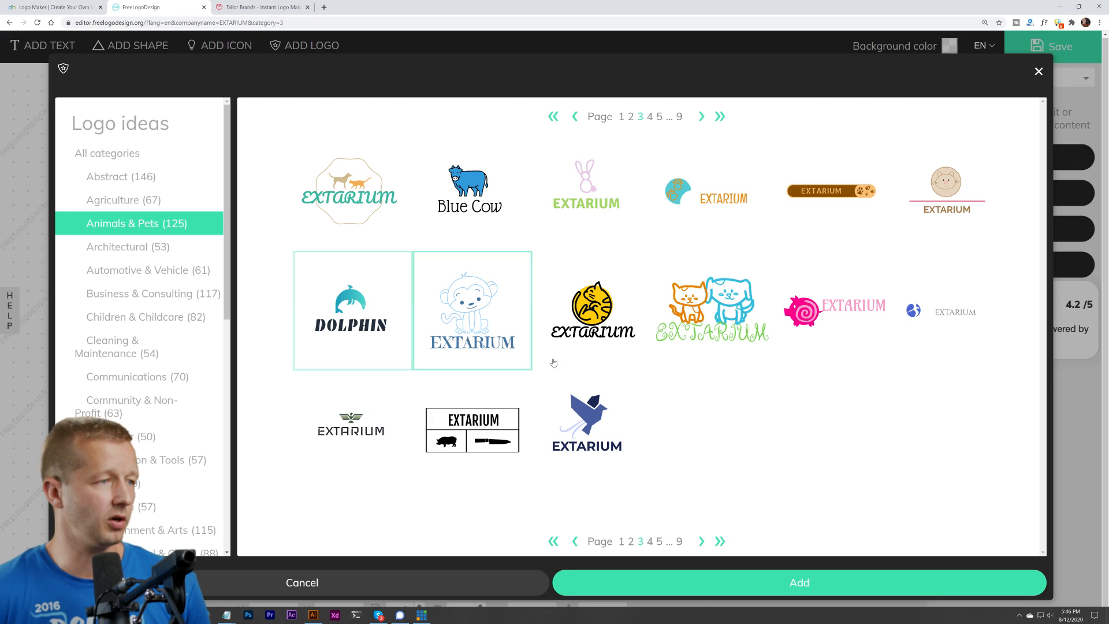
left_click(69, 7)
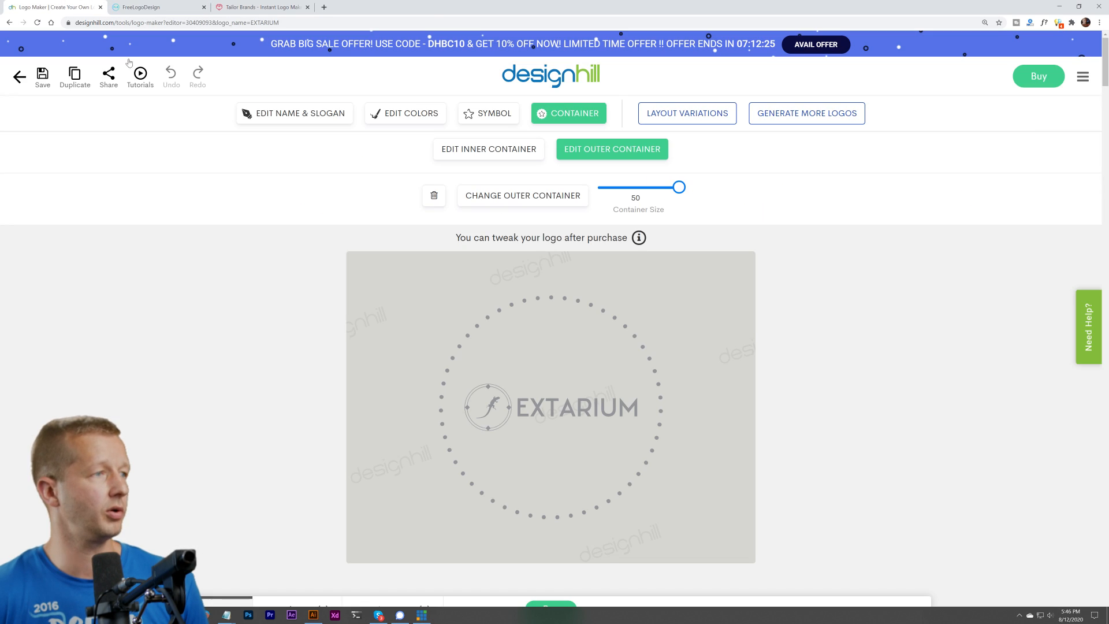
scroll(605, 388, "down", 8)
left_click(1039, 81)
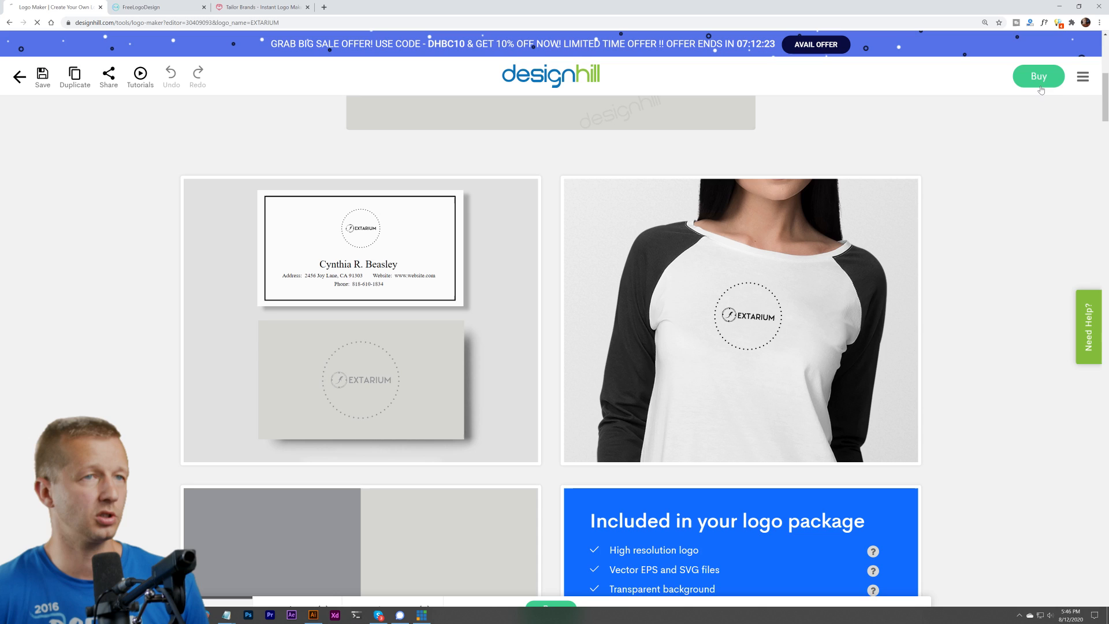
Examine the Basic package on Designhill's pricing page, including its price and the description of the low-resolution logo file
scroll(892, 395, "down", 4)
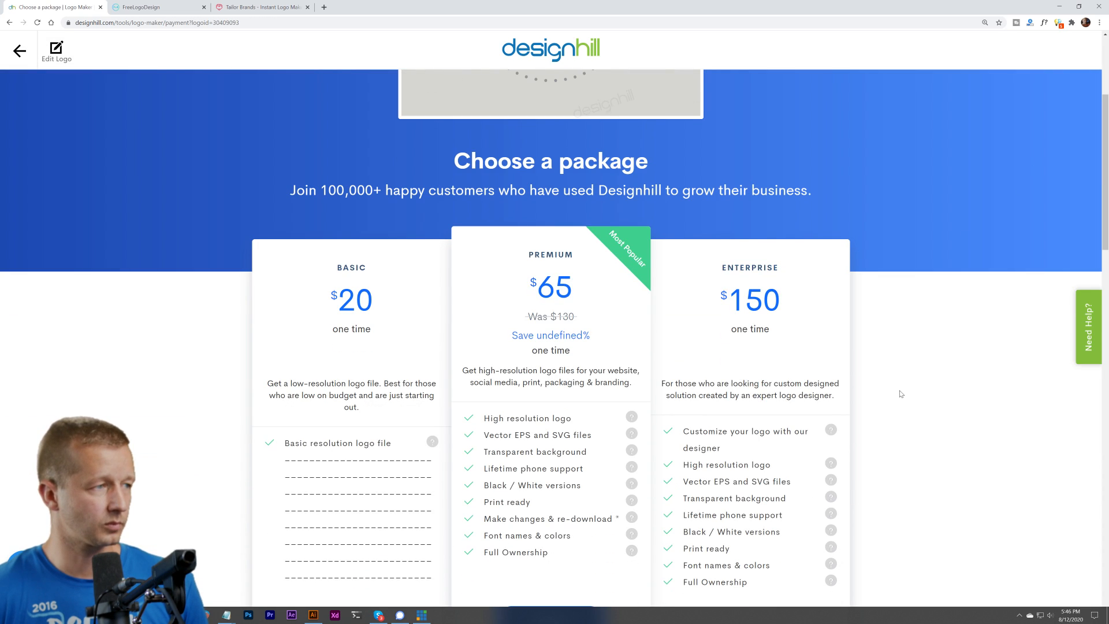
scroll(327, 391, "down", 1)
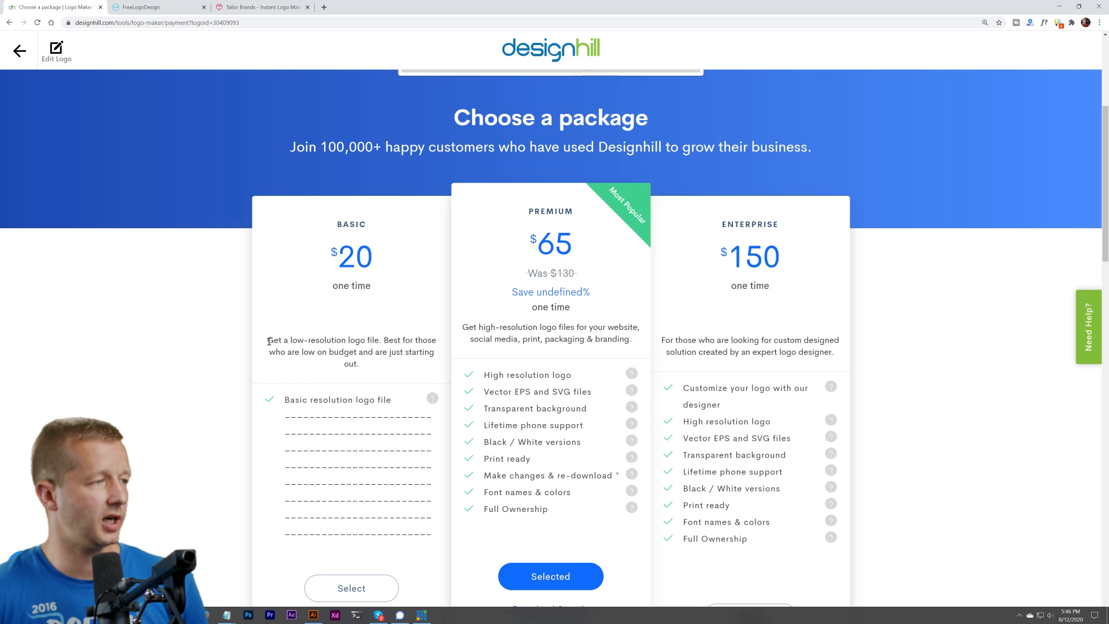
left_click_drag(268, 341, 361, 341)
left_click(367, 340)
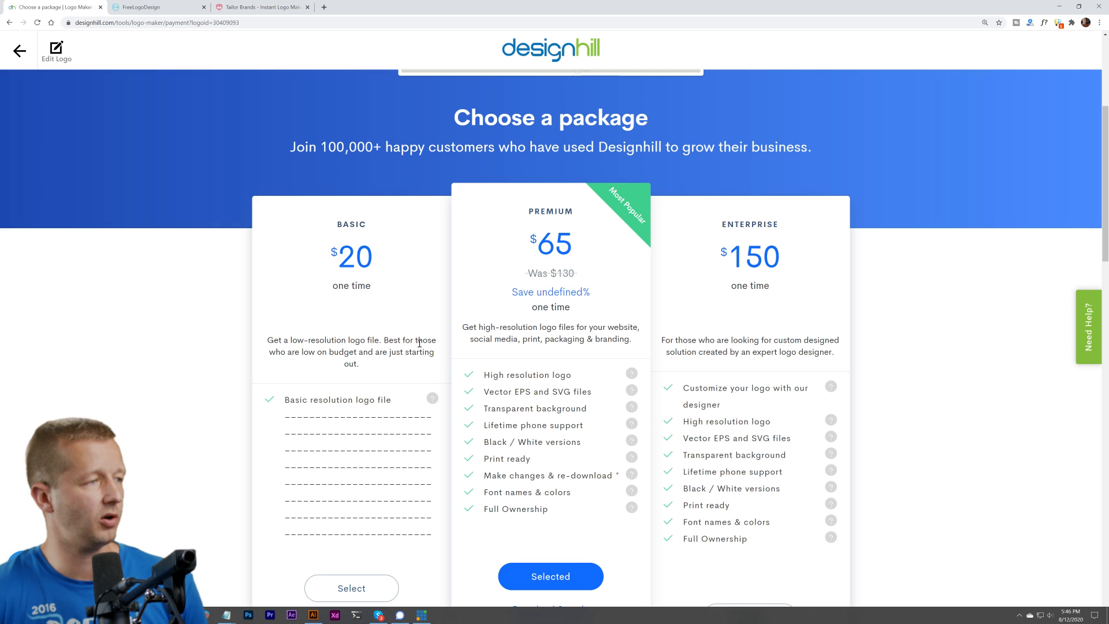
scroll(306, 279, "down", 3)
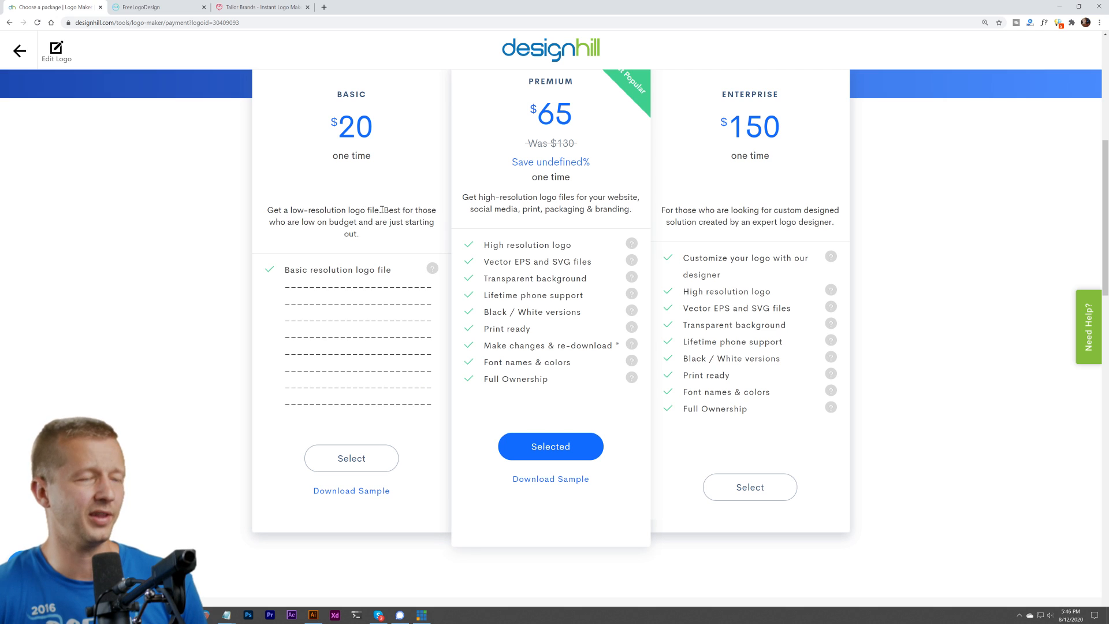
left_click_drag(382, 210, 270, 217)
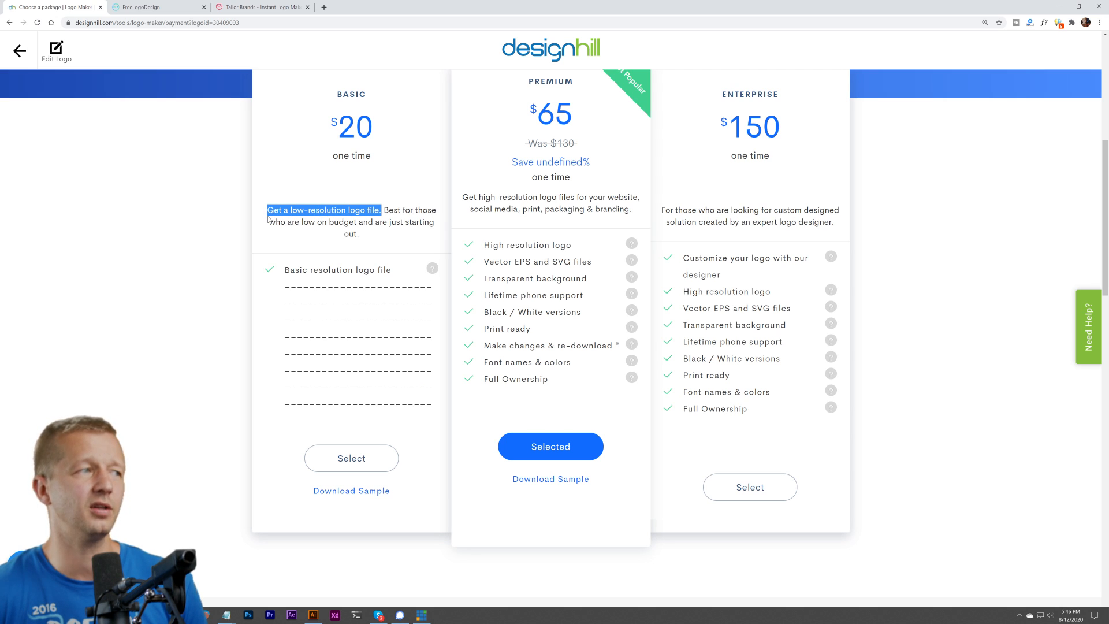
left_click(269, 218)
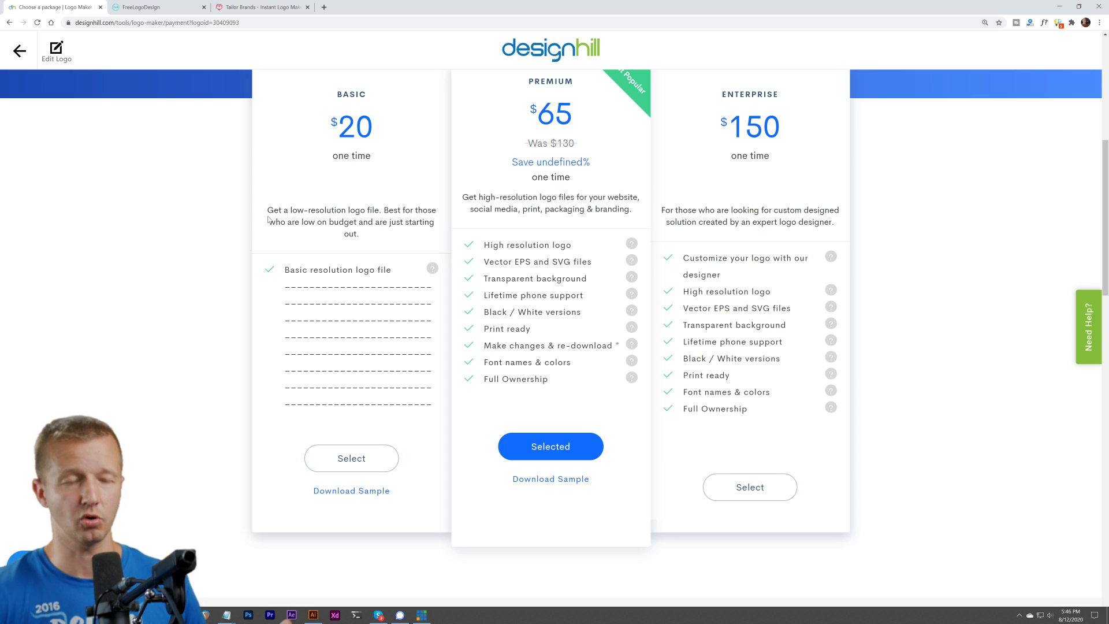
Review the features included in the Premium package, from the high-resolution and vector files to full ownership
scroll(550, 206, "up", 2)
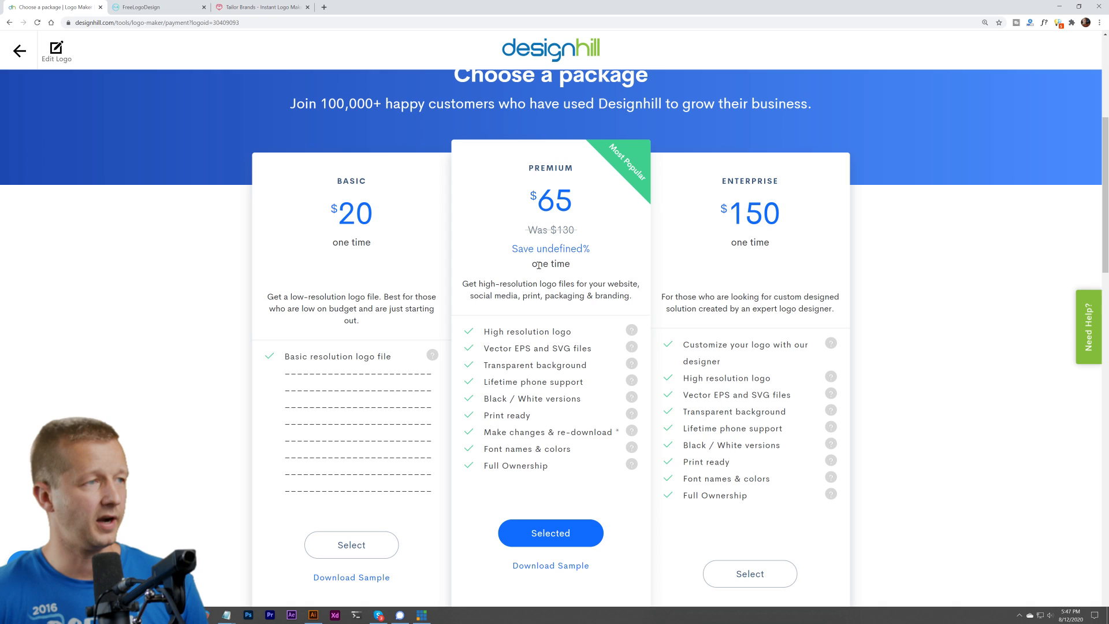
left_click_drag(496, 332, 605, 352)
left_click_drag(495, 368, 584, 370)
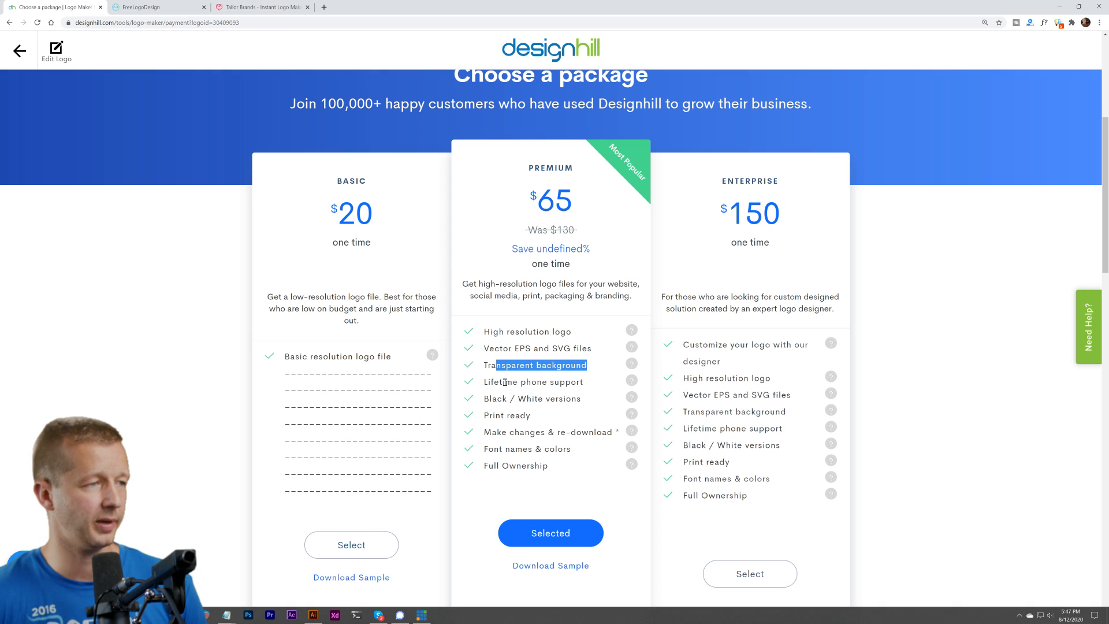
left_click_drag(494, 382, 571, 382)
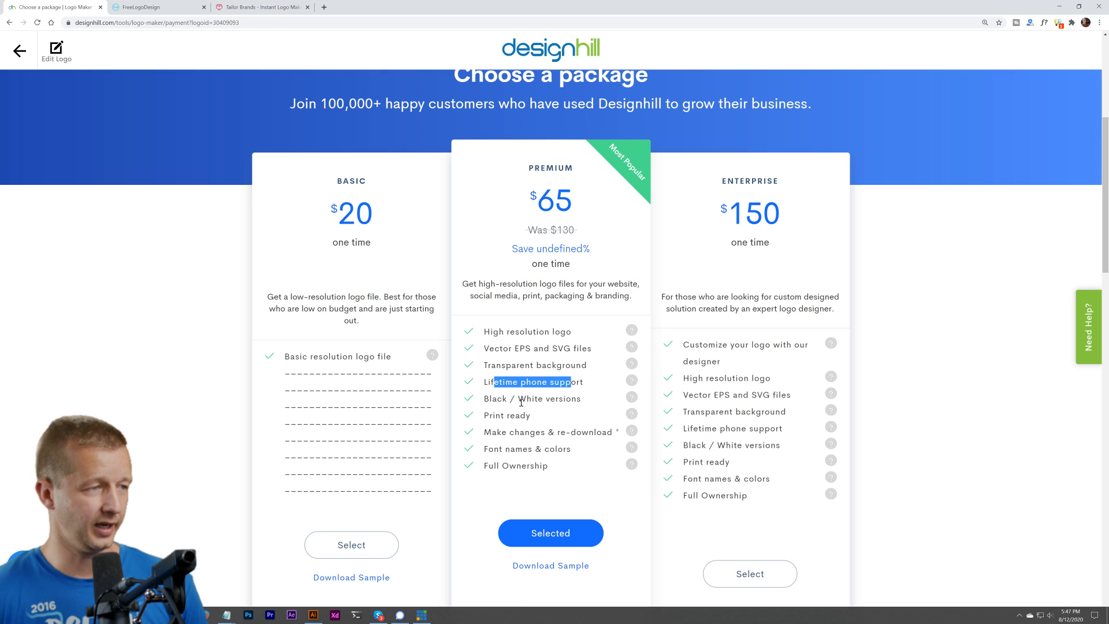
left_click(521, 463)
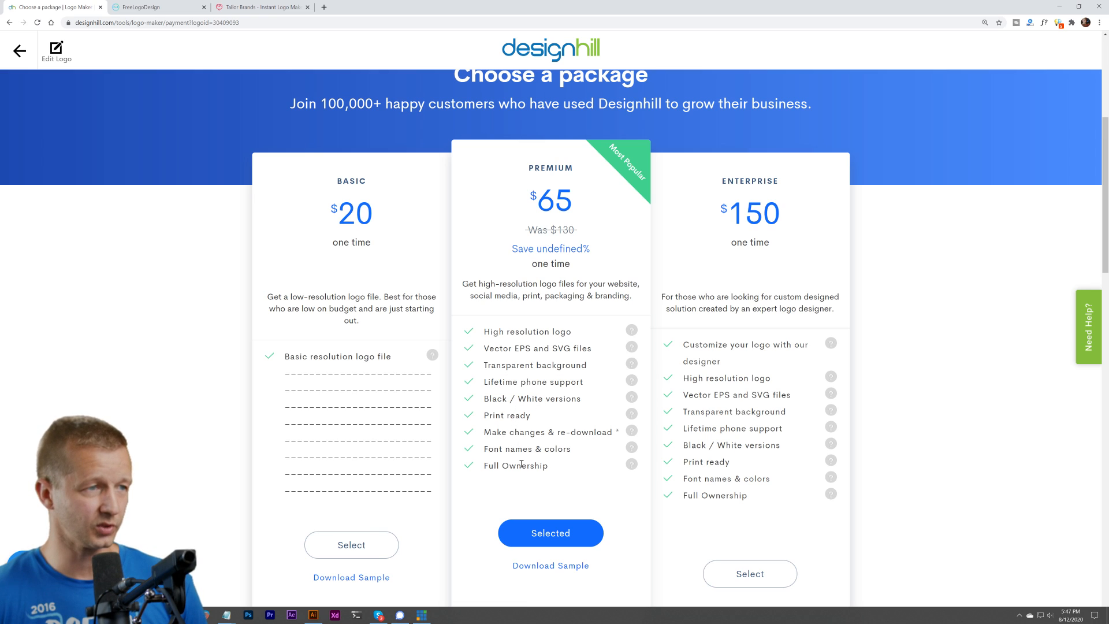
Examine the Enterprise package's price and its offer to customize the logo with a designer
mouse_move(662, 296)
left_mouse_down()
mouse_move(830, 297)
mouse_move(841, 316)
mouse_move(662, 297)
left_mouse_up()
double_click(754, 212)
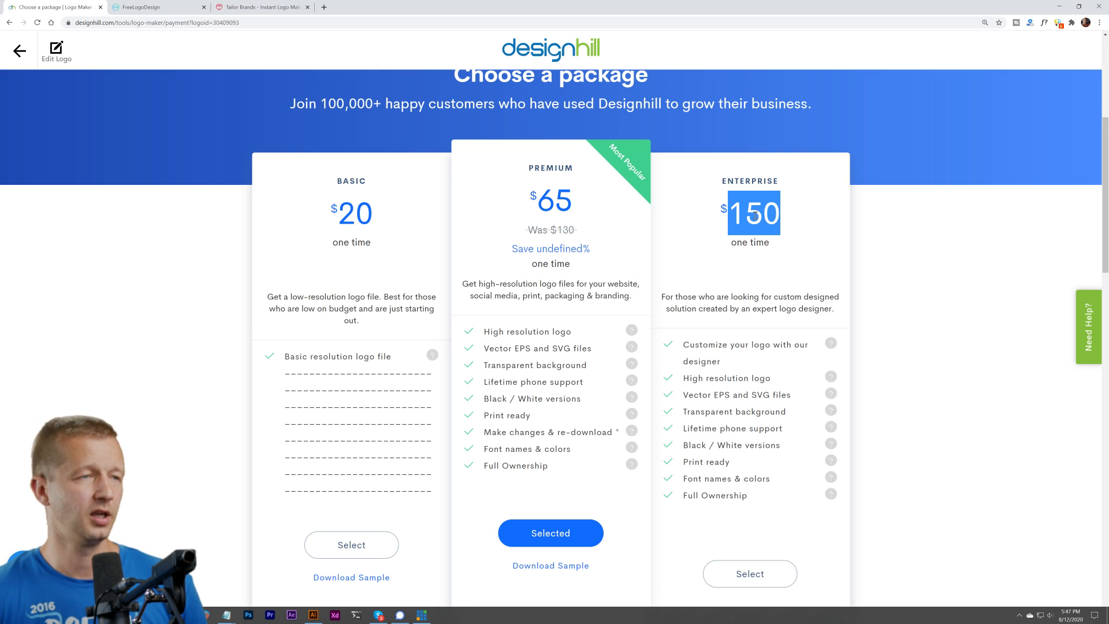
left_click(802, 253)
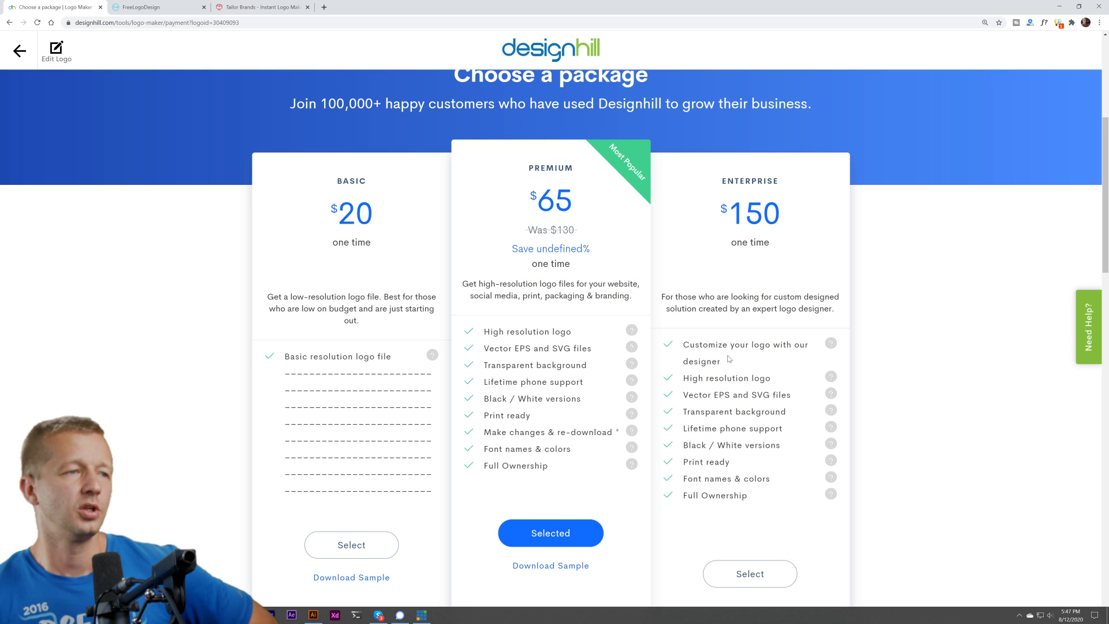
left_click_drag(686, 343, 729, 369)
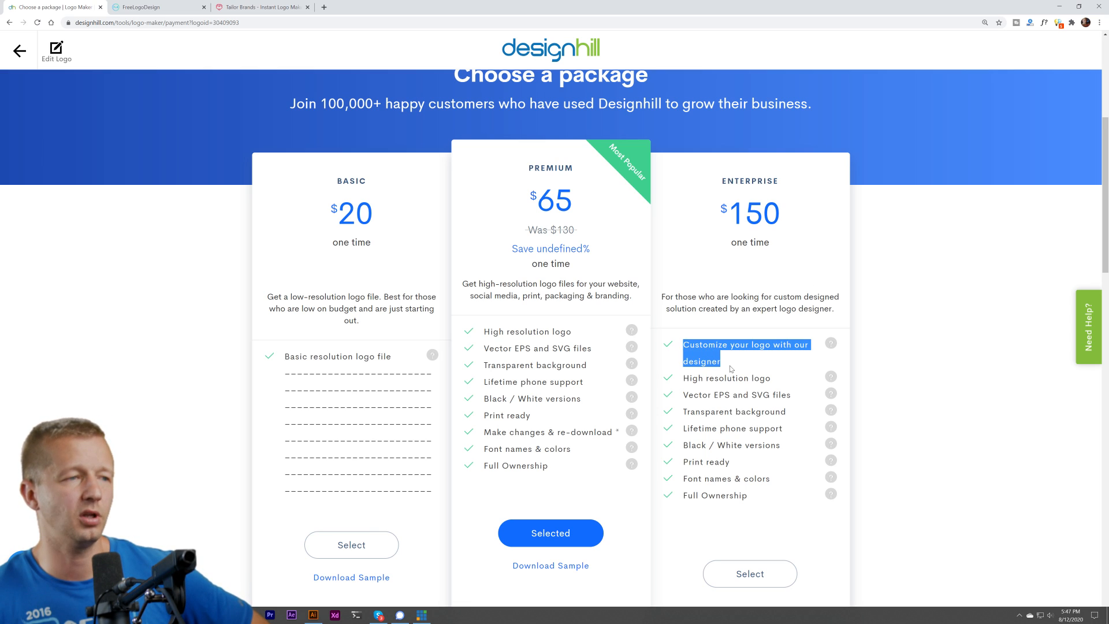
left_click(731, 369)
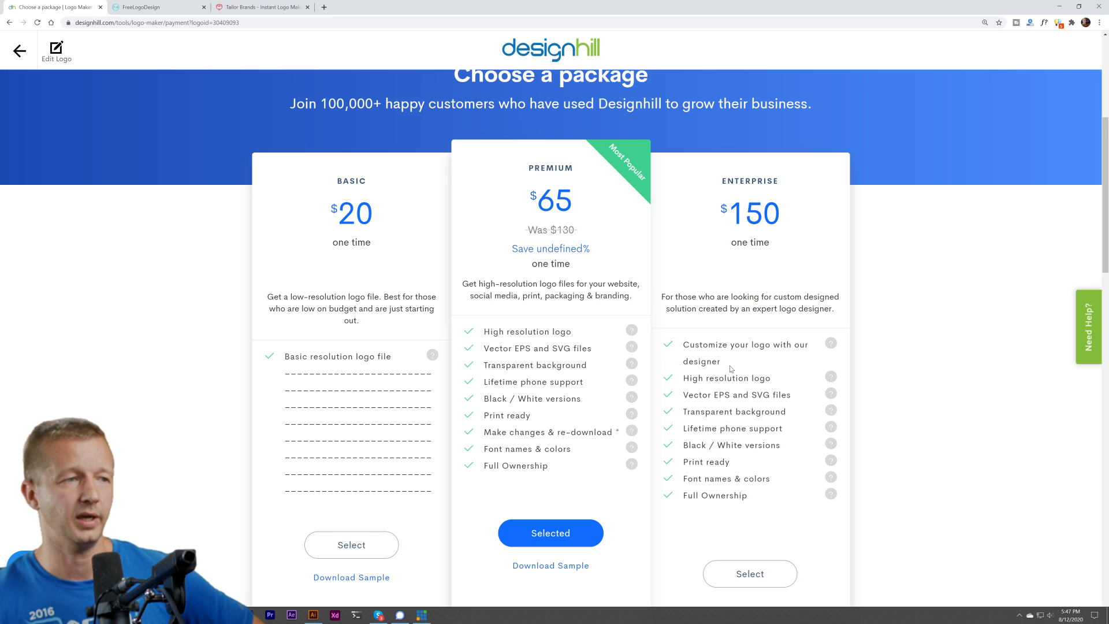
left_click_drag(731, 368, 687, 290)
left_click(687, 290)
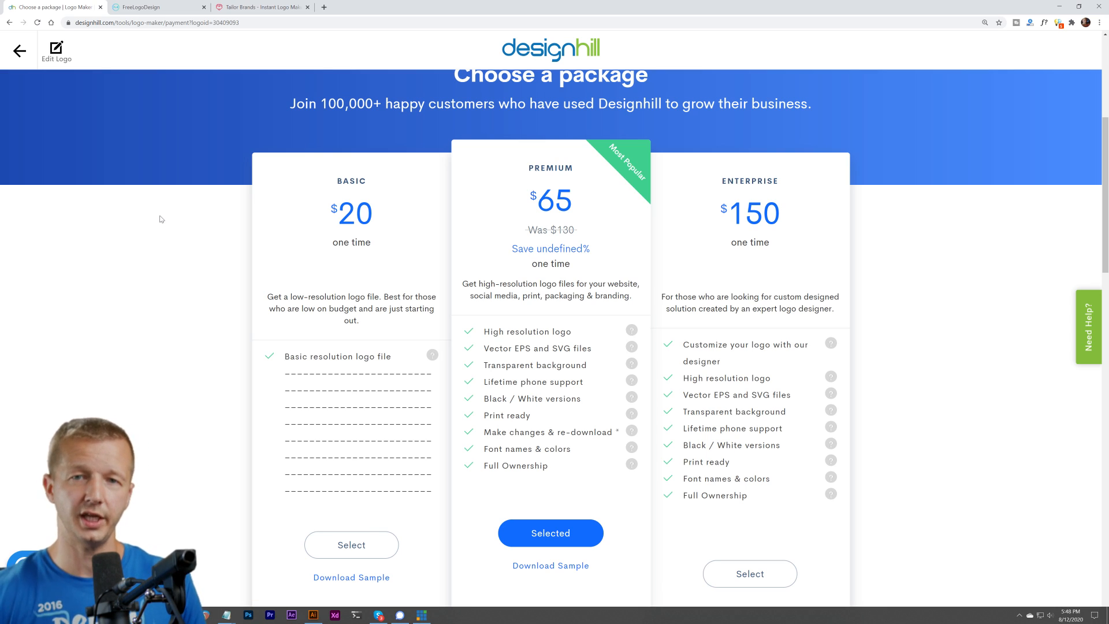
Open dribbble.com in a new browser tab
key("ctrl+t")
type("DRIBB")
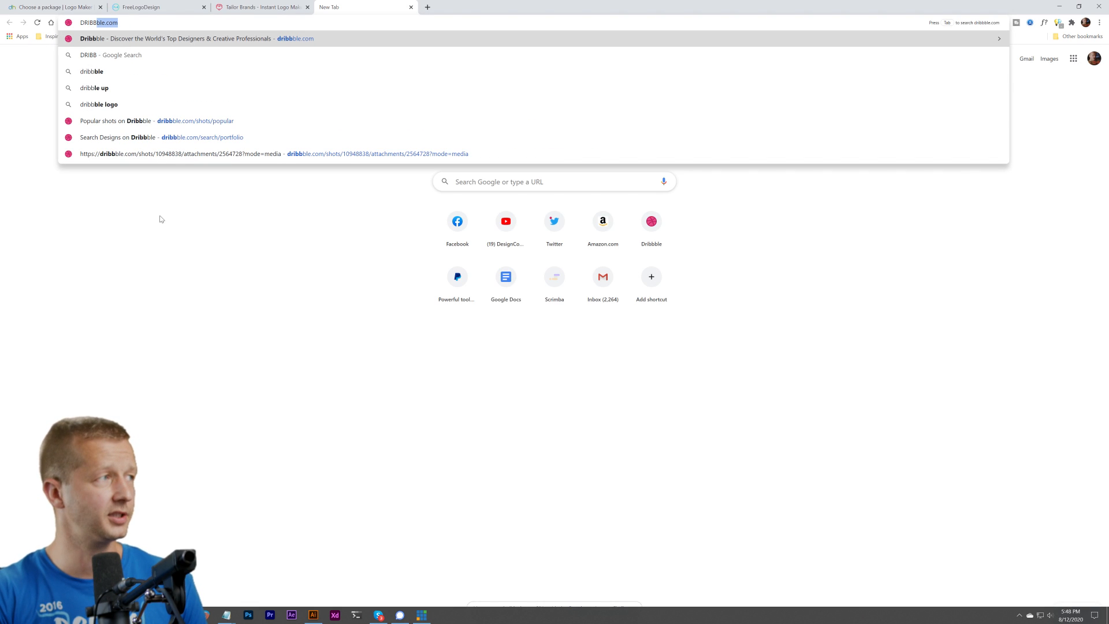
type("BLE.COM")
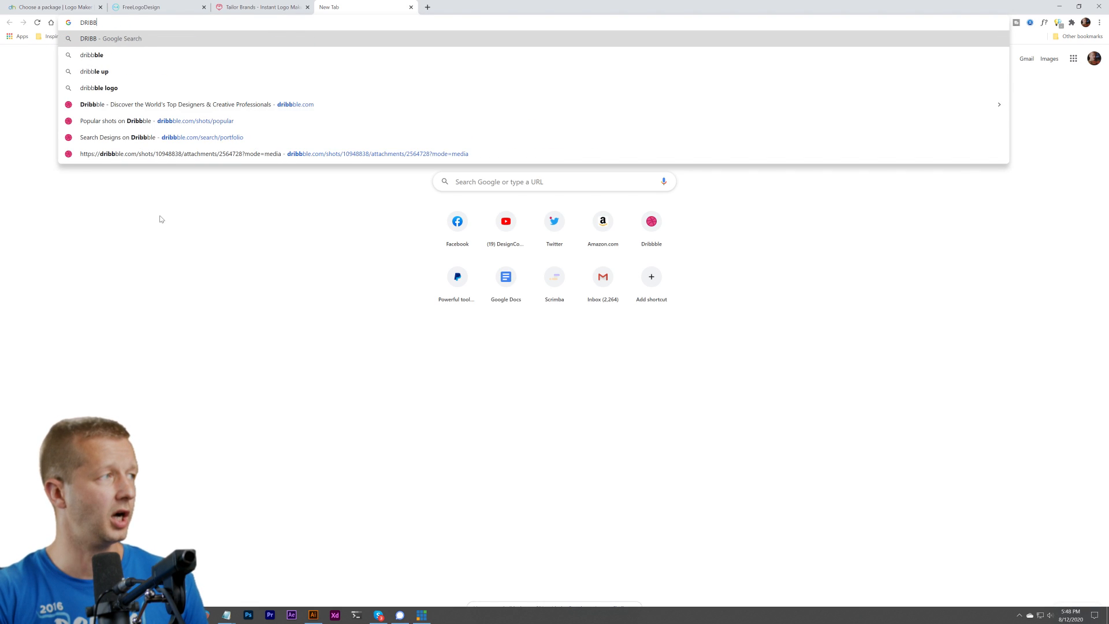
key("Return")
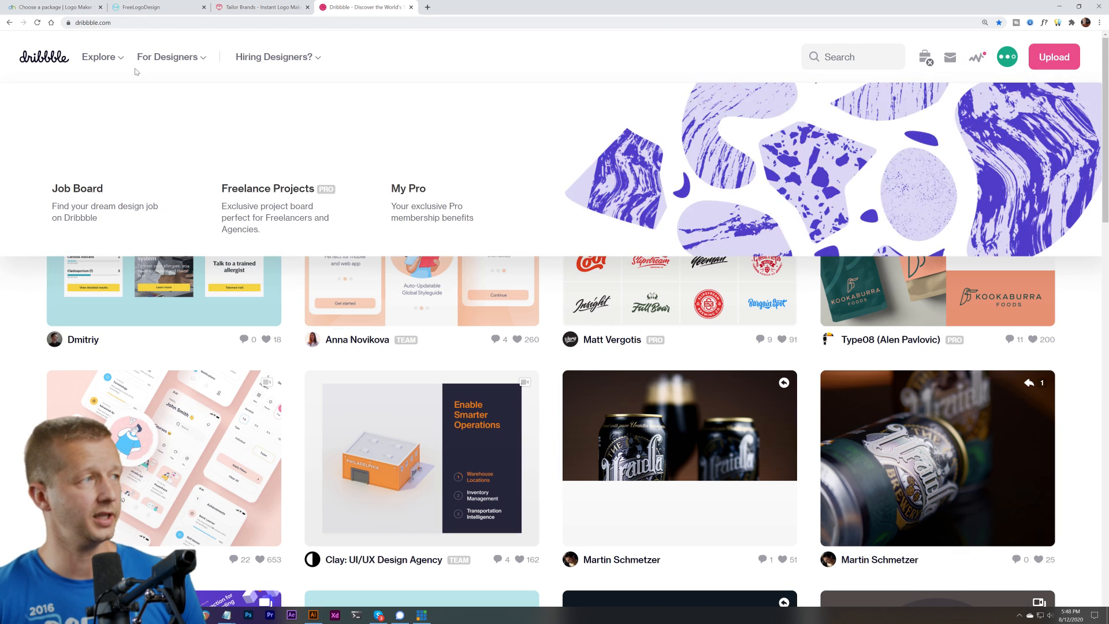
View the pricing for Dribbble's Designer Search hiring option, return to the home feed and look through the shots
left_click(843, 60)
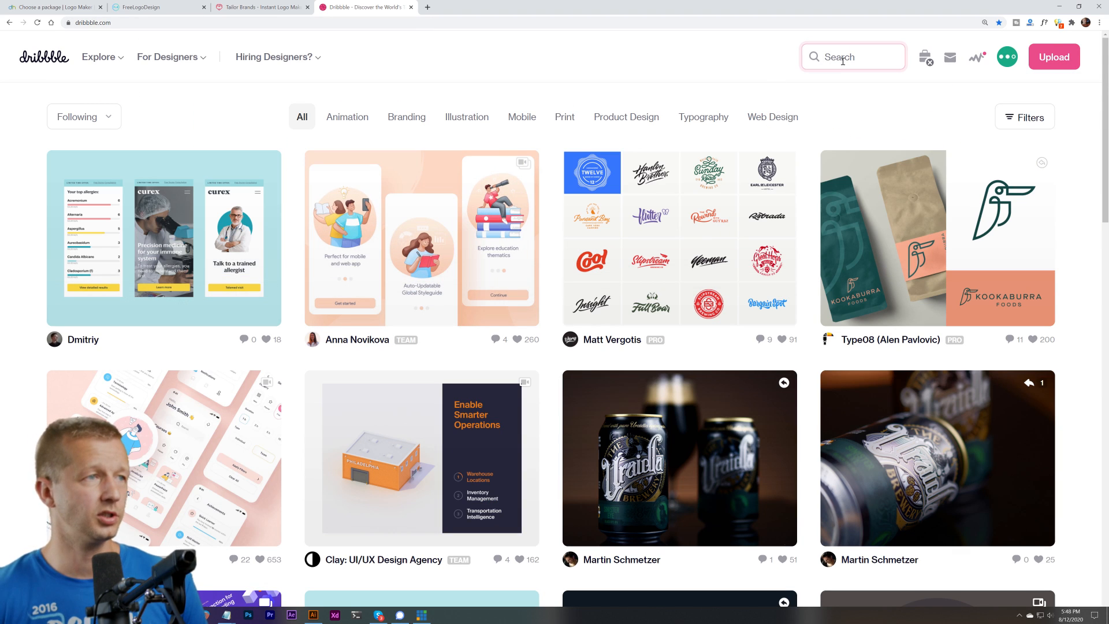
mouse_move(268, 58)
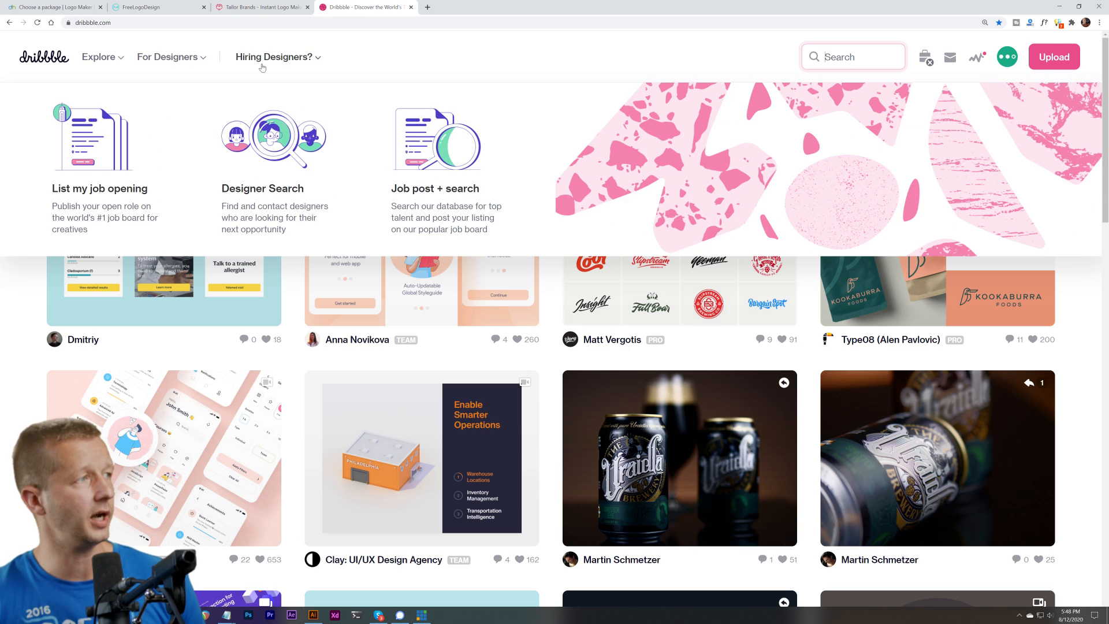
left_click(285, 156)
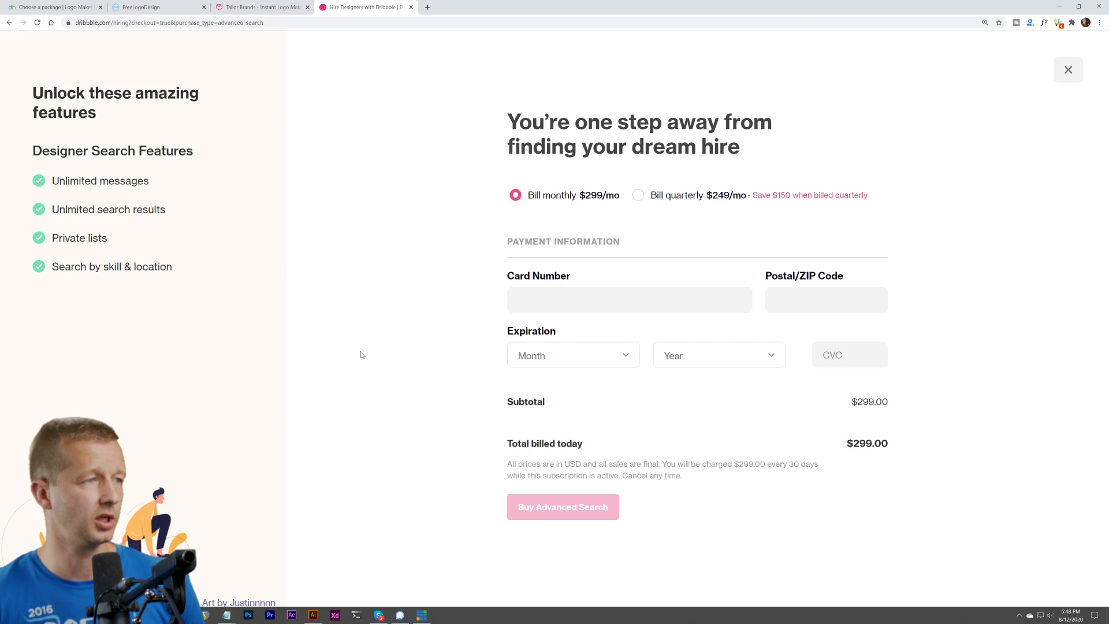
left_click(9, 23)
scroll(231, 249, "down", 7)
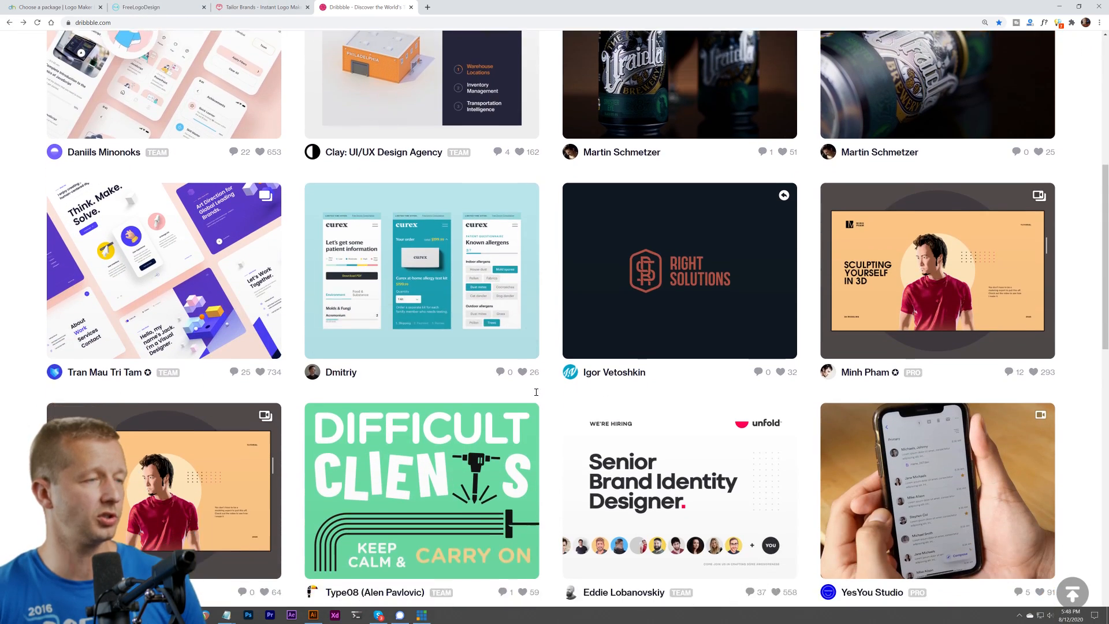
scroll(671, 186, "up", 5)
scroll(671, 186, "up", 2)
Search Dribbble for "logo design"
left_click(868, 59)
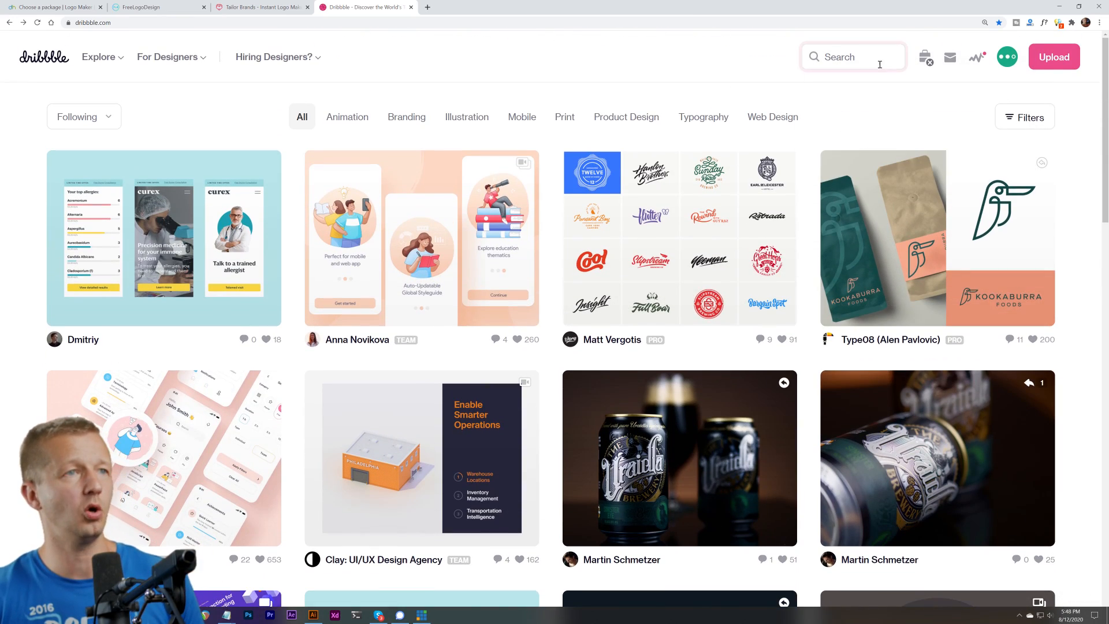
type("logo design")
key("Return")
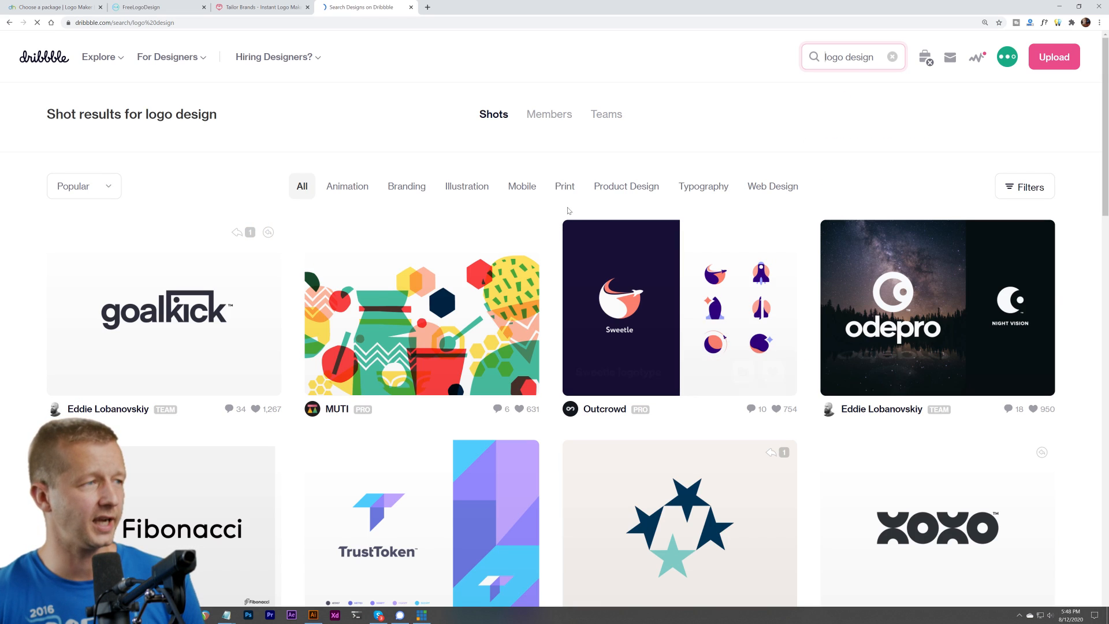
View the goalkick logo shot and its option to hire the team, and return to the search results
scroll(417, 219, "down", 2)
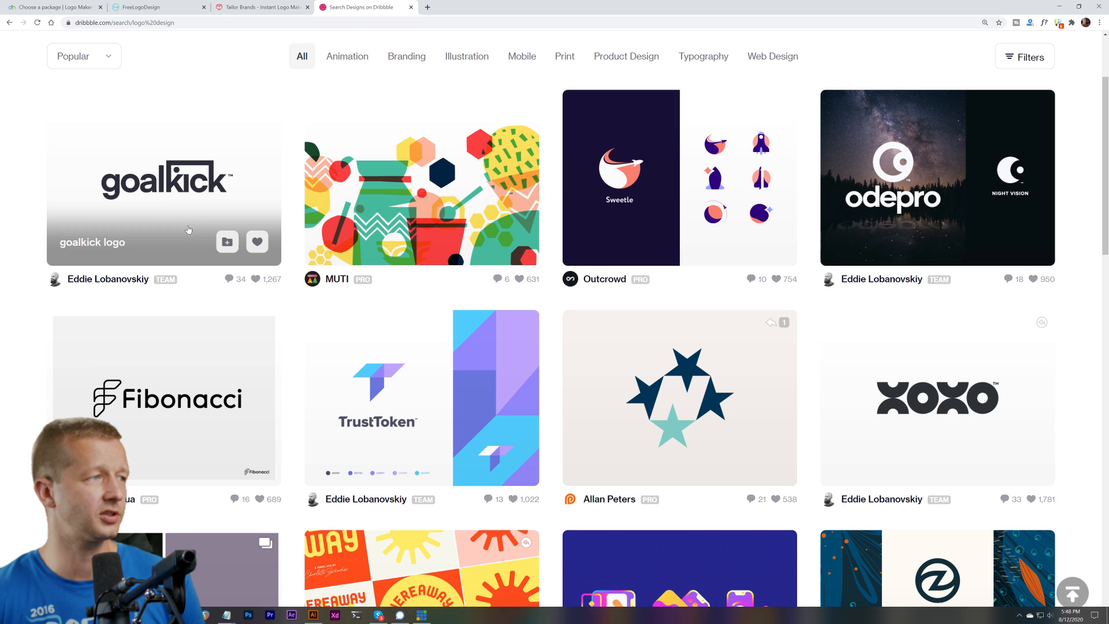
left_click(183, 192)
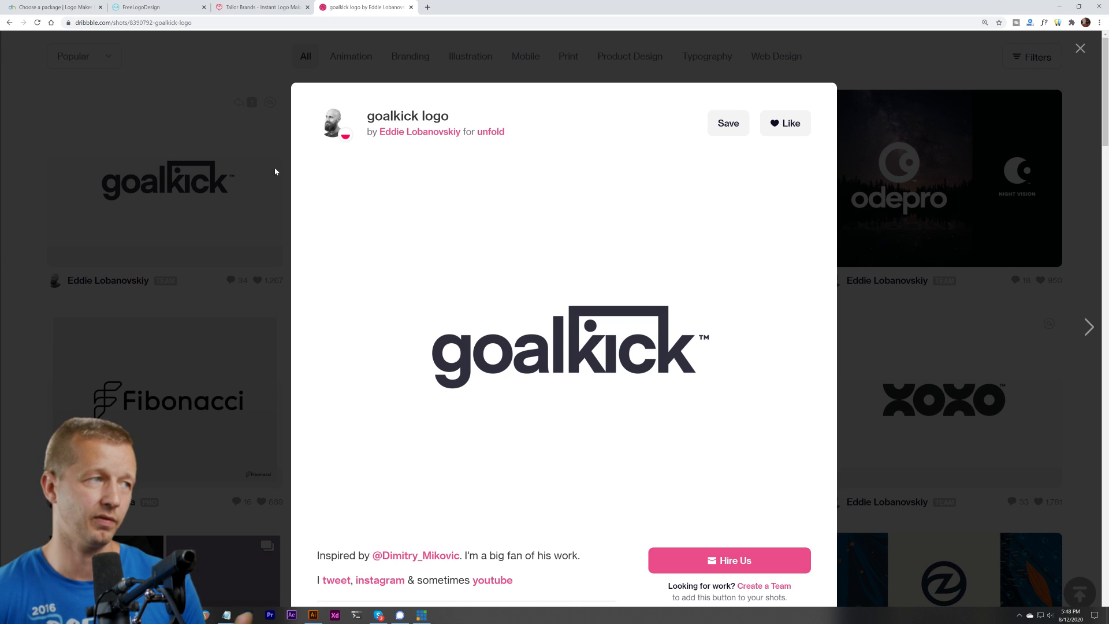
left_click(234, 138)
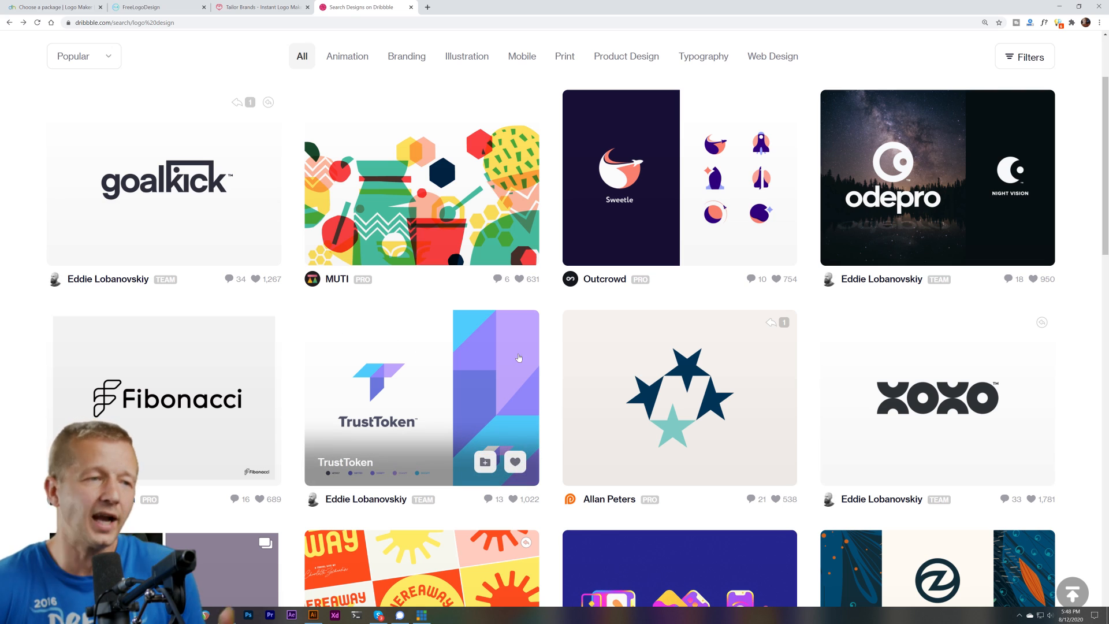
Look through more of the logo design results and view the site's options for hiring designers
scroll(348, 397, "down", 8)
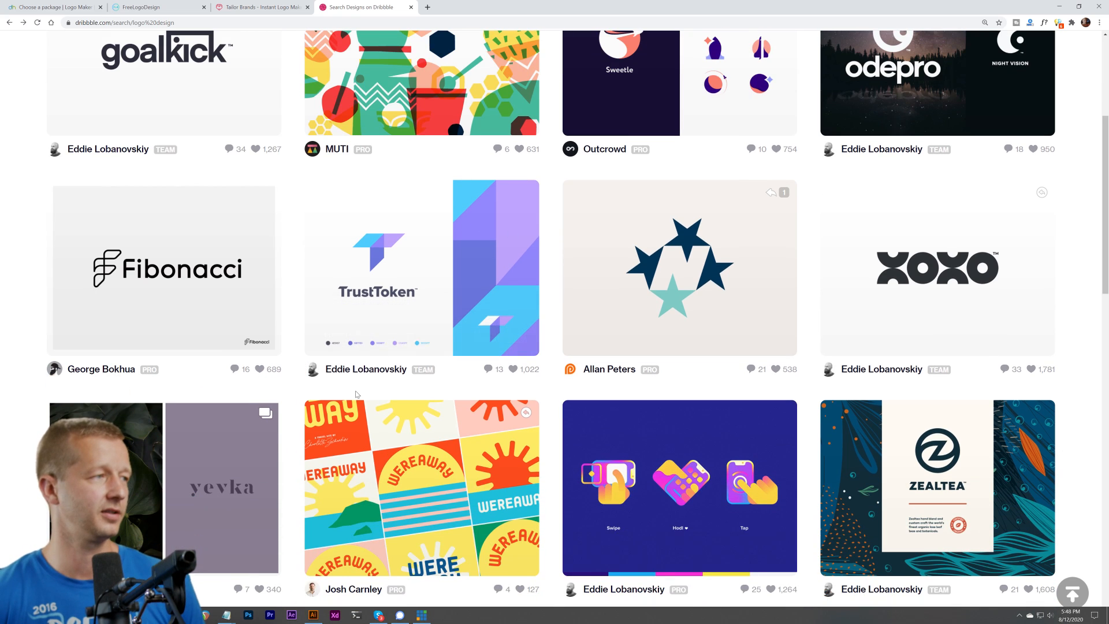
scroll(404, 411, "up", 6)
scroll(403, 410, "up", 5)
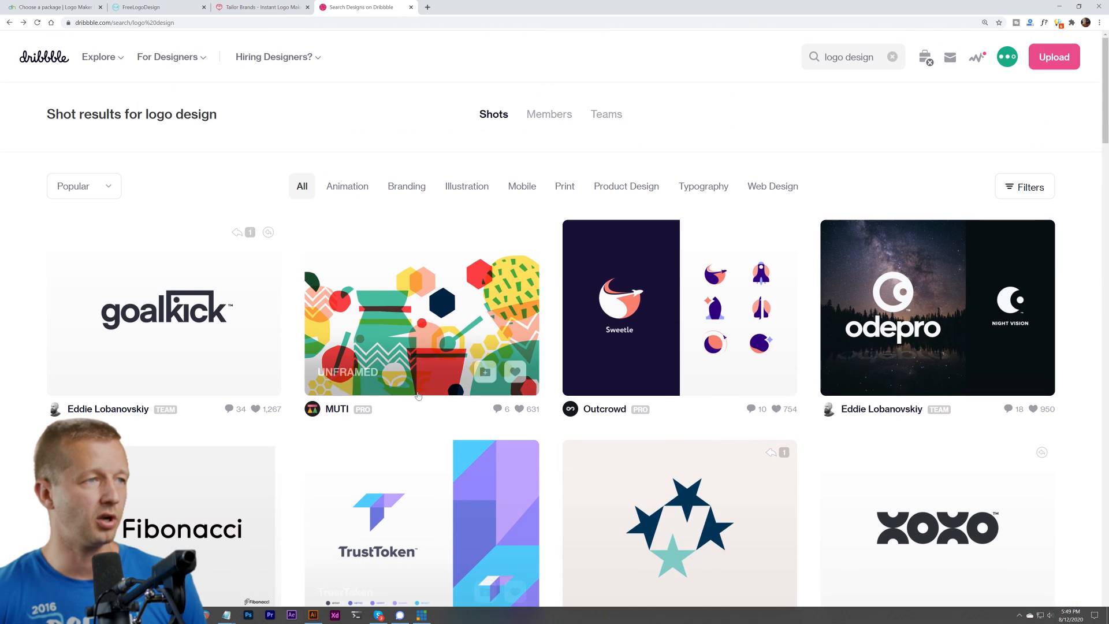
mouse_move(264, 62)
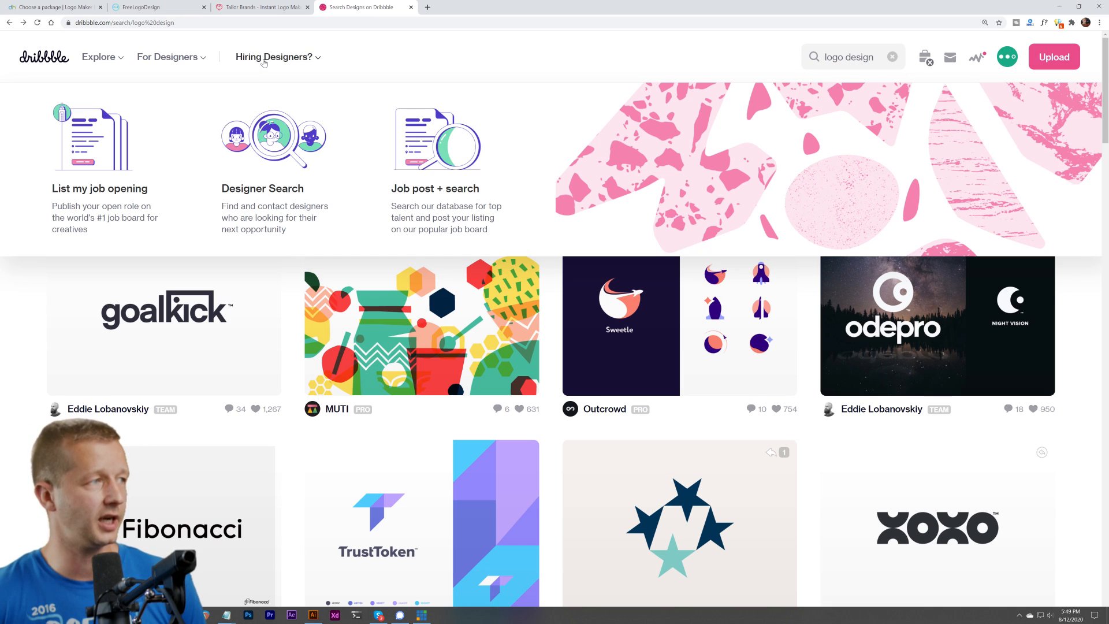